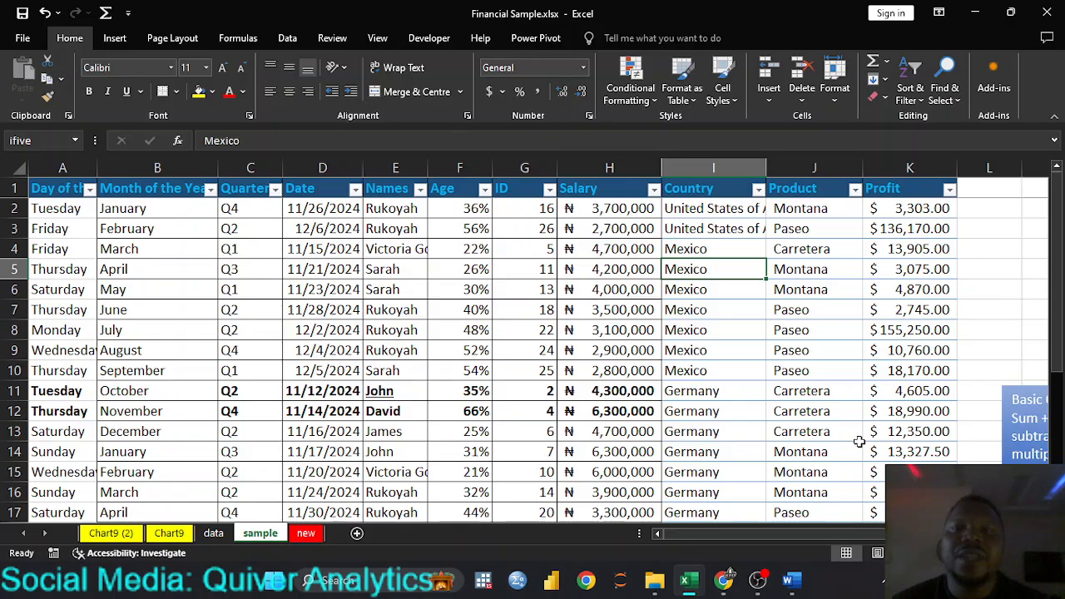
Examine the Salary column from the first to the last row, looking for the lowest and highest salaries
{"action": "left_click", "coordinate": [623, 293]}
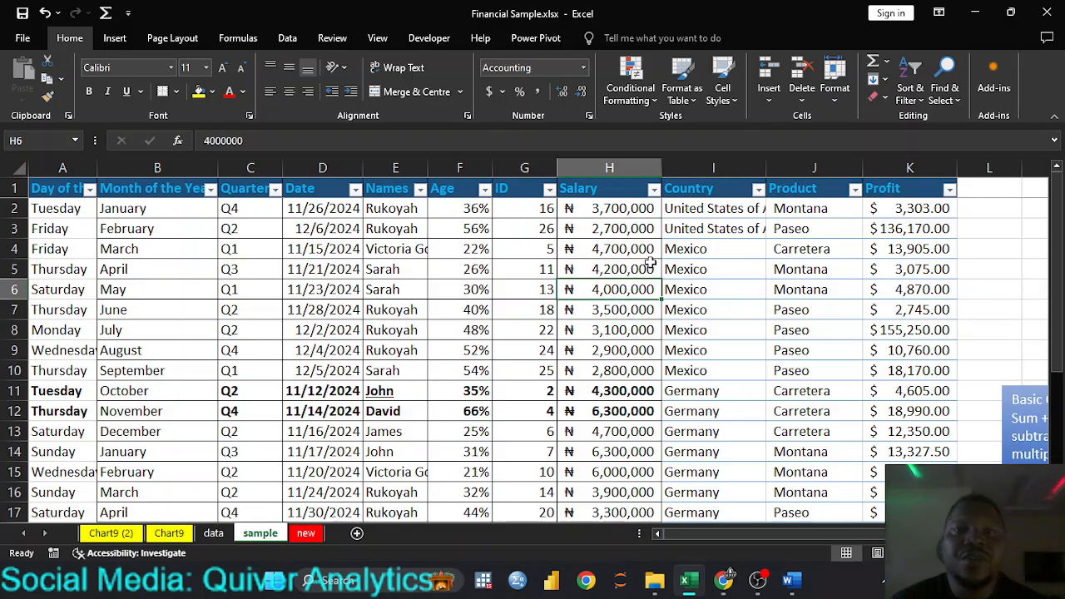
{"action": "left_click", "coordinate": [635, 225]}
{"action": "left_click", "coordinate": [636, 213]}
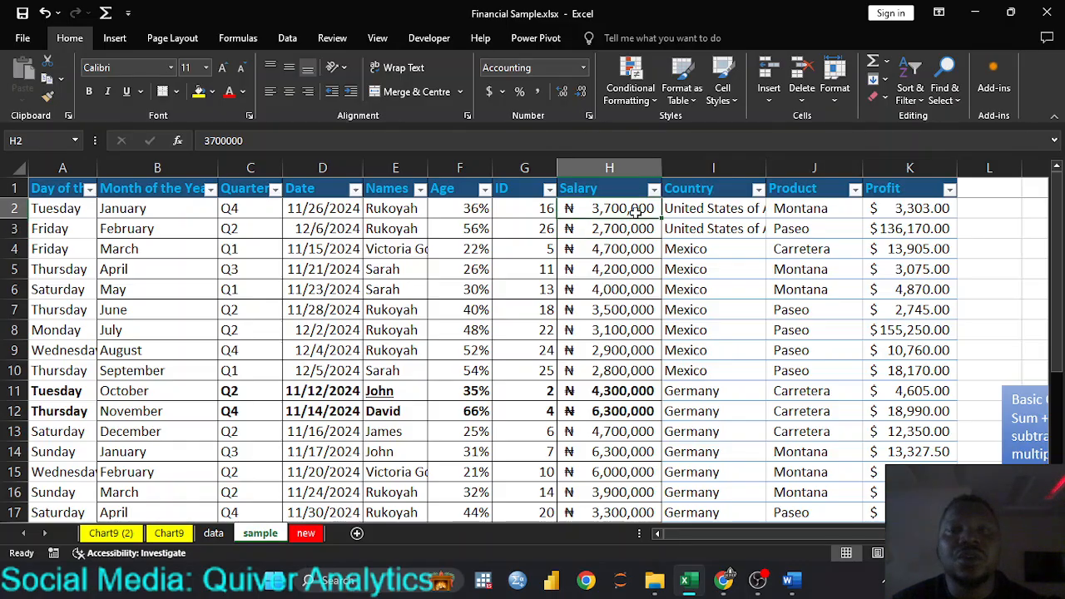
{"action": "left_click", "coordinate": [620, 293]}
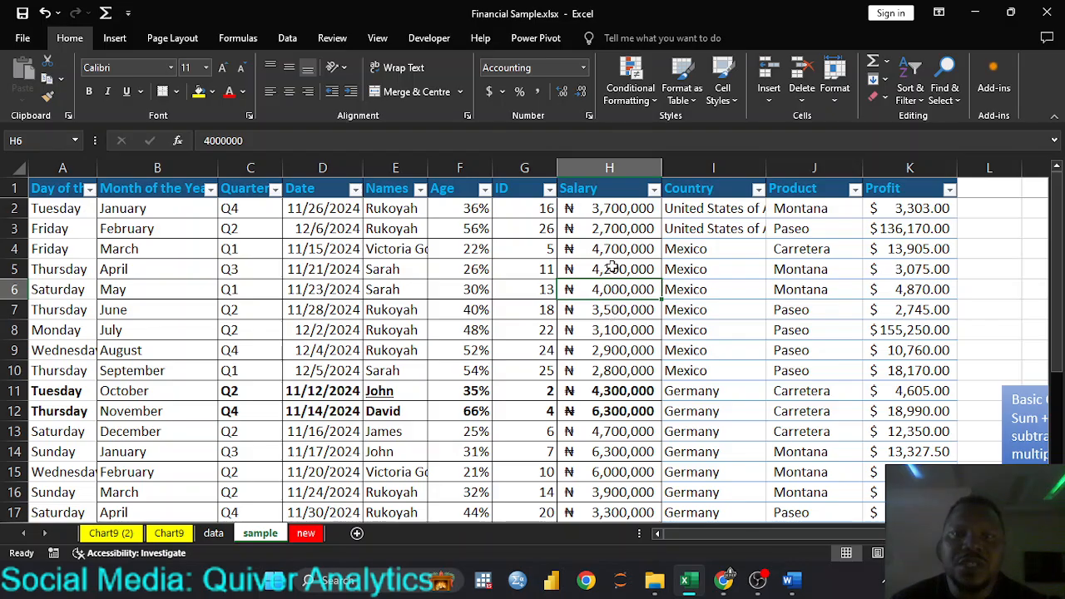
{"action": "left_click", "coordinate": [620, 205]}
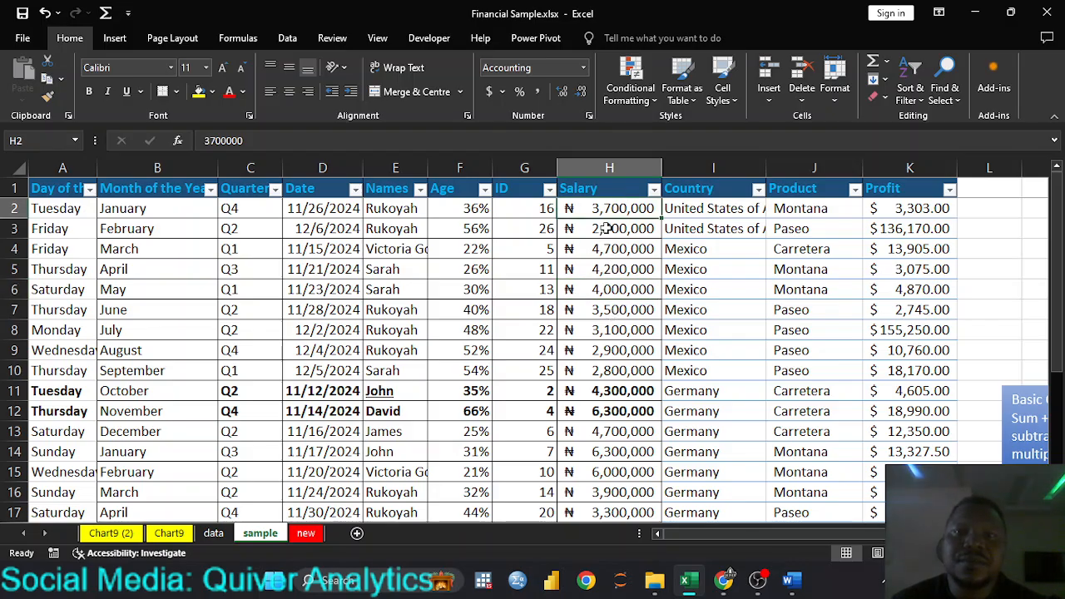
{"action": "scroll", "coordinate": [606, 228], "scroll_direction": "down", "scroll_amount": 4}
{"action": "scroll", "coordinate": [606, 228], "scroll_direction": "down", "scroll_amount": 2}
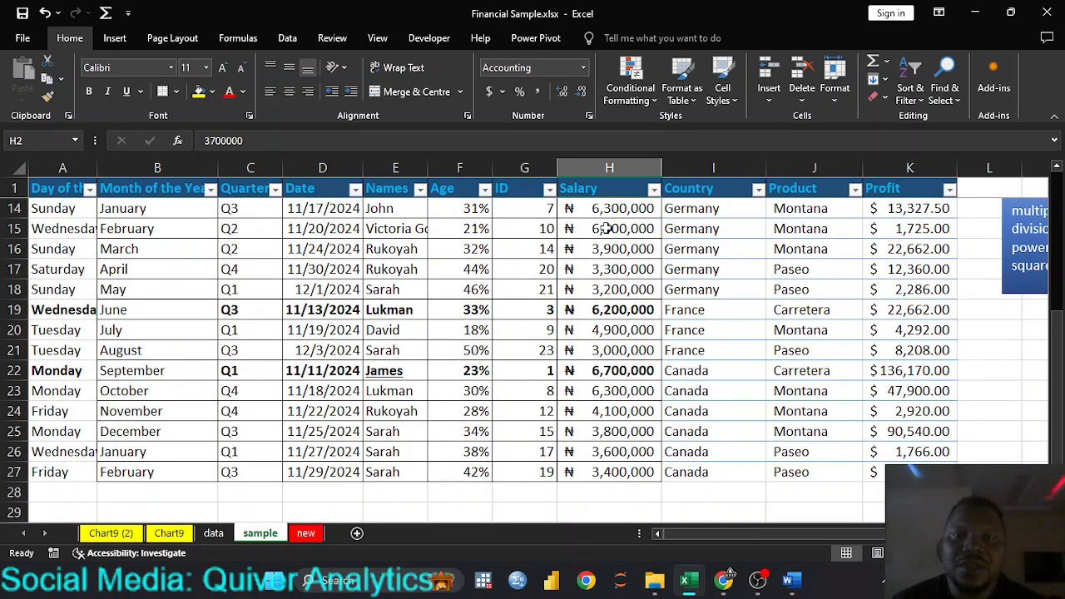
{"action": "scroll", "coordinate": [606, 228], "scroll_direction": "up", "scroll_amount": 5}
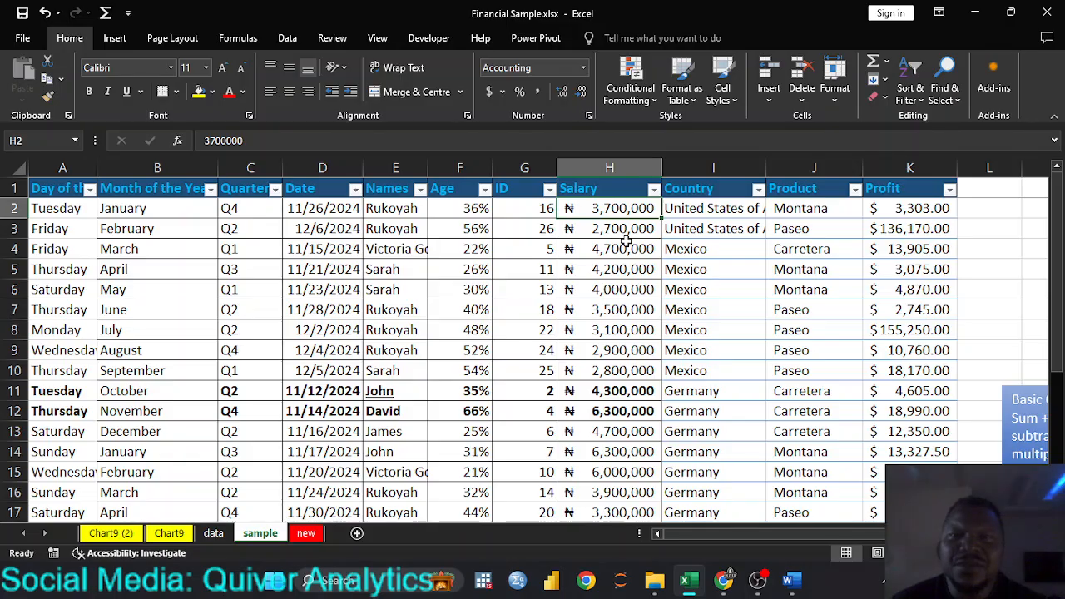
{"action": "scroll", "coordinate": [629, 232], "scroll_direction": "down", "scroll_amount": 3}
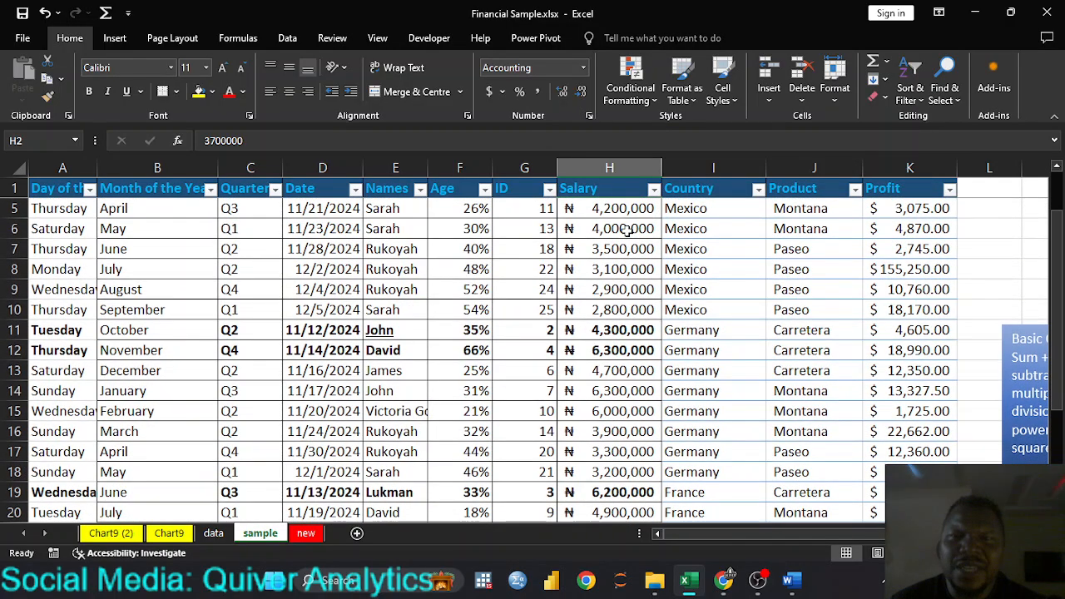
{"action": "scroll", "coordinate": [628, 232], "scroll_direction": "down", "scroll_amount": 2}
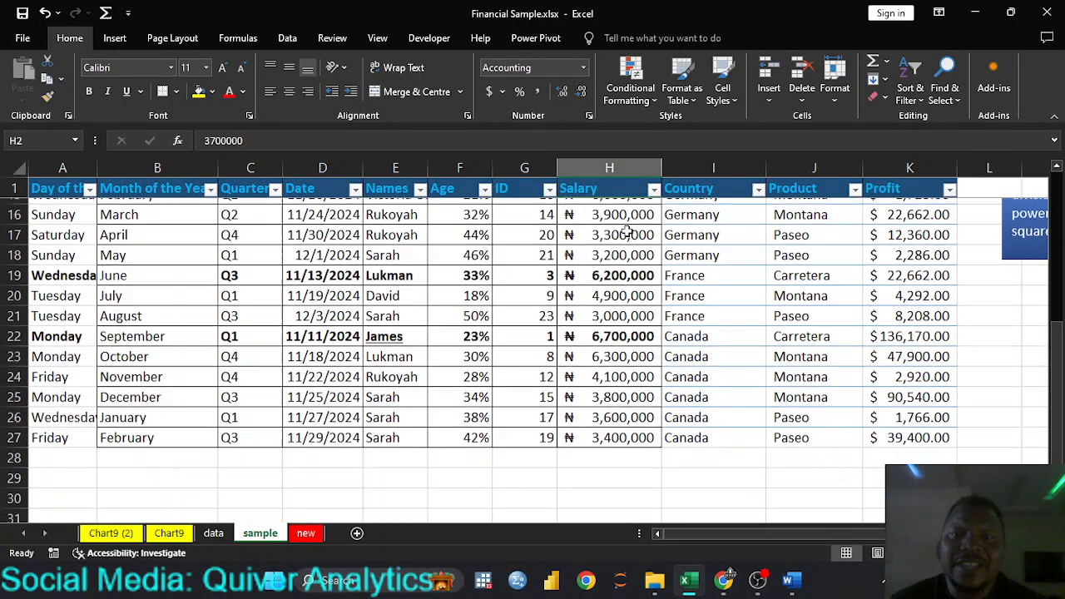
{"action": "scroll", "coordinate": [626, 231], "scroll_direction": "down", "scroll_amount": 1}
{"action": "scroll", "coordinate": [626, 231], "scroll_direction": "up", "scroll_amount": 6}
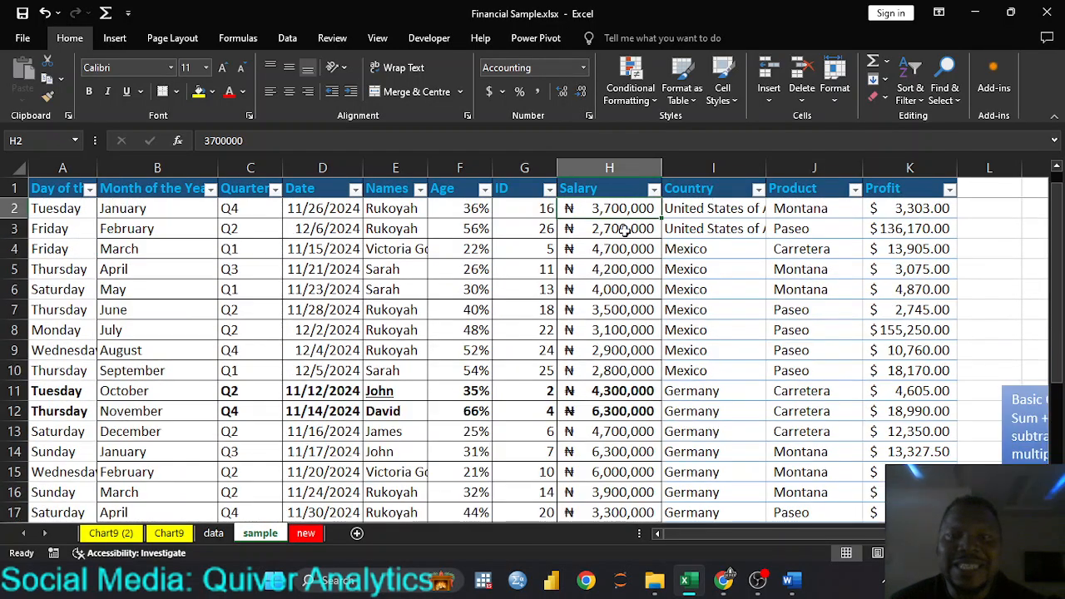
{"action": "scroll", "coordinate": [624, 231], "scroll_direction": "down", "scroll_amount": 1}
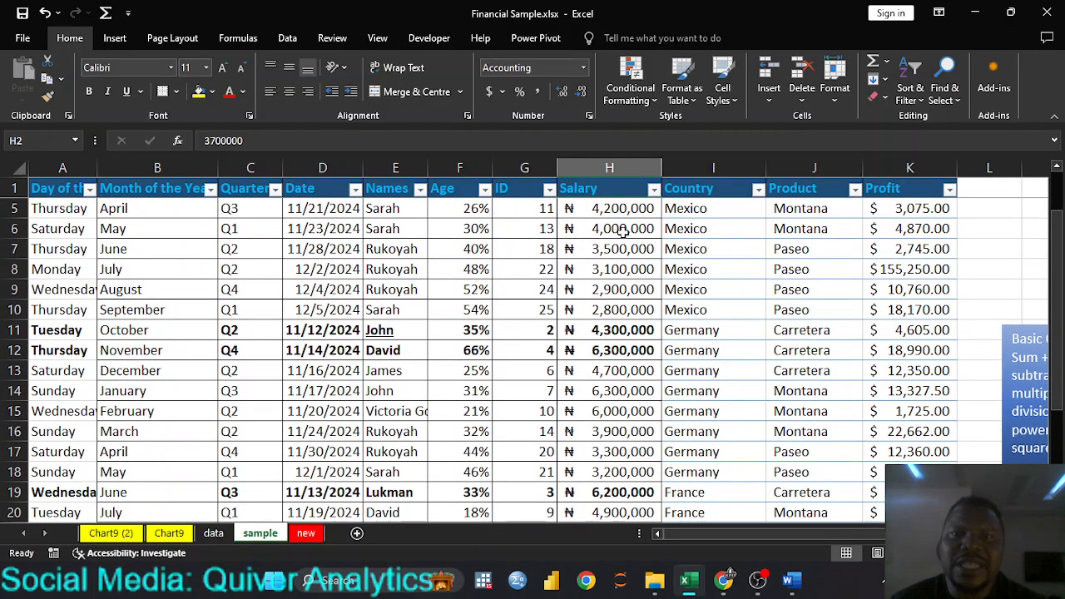
{"action": "scroll", "coordinate": [623, 233], "scroll_direction": "down", "scroll_amount": 3}
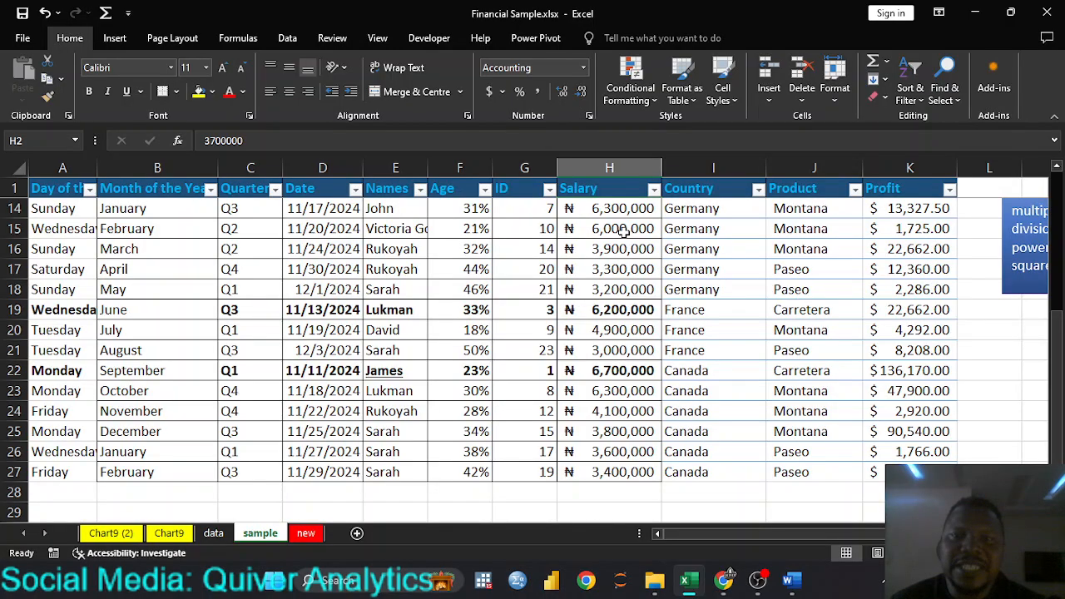
{"action": "scroll", "coordinate": [623, 233], "scroll_direction": "up", "scroll_amount": 4}
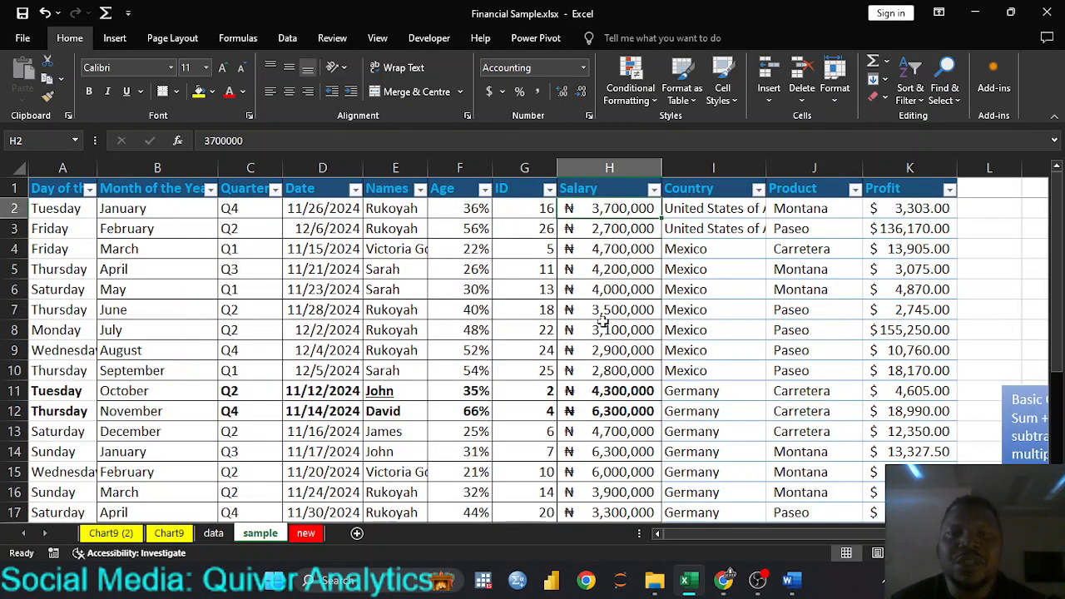
Enter the formula =MIN(H2:H27) in cell H28, directly below the Salary values
{"action": "left_click", "coordinate": [605, 167]}
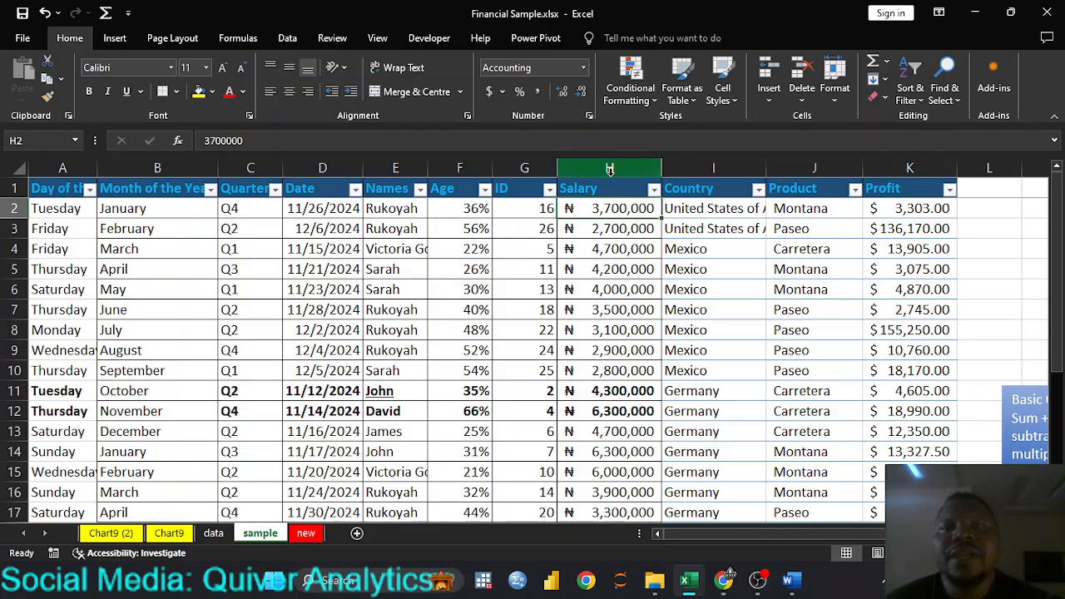
{"action": "scroll", "coordinate": [603, 250], "scroll_direction": "down", "scroll_amount": 6}
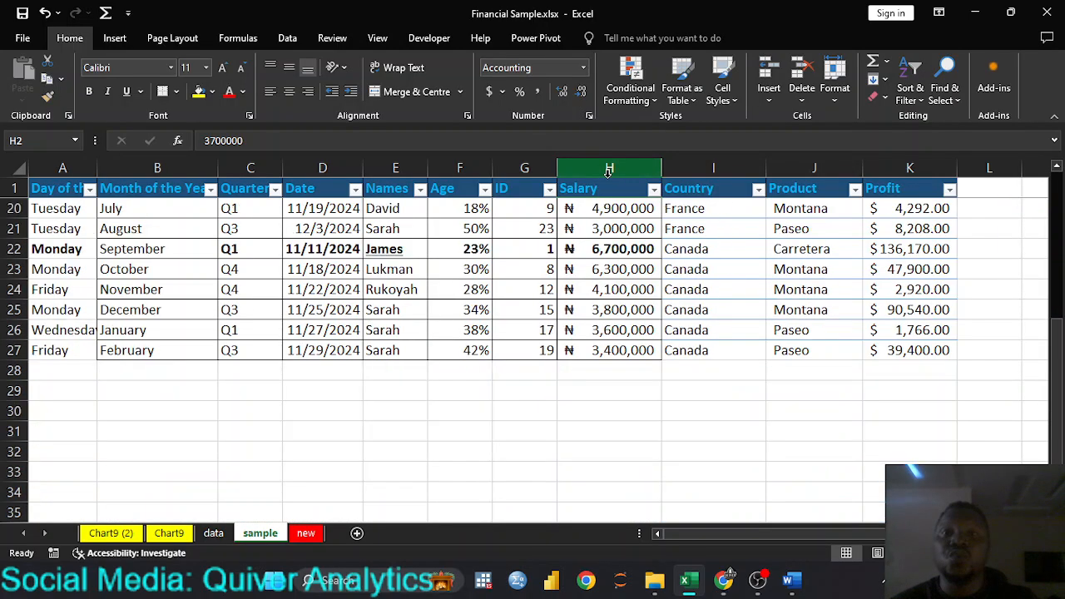
{"action": "left_click", "coordinate": [597, 372]}
{"action": "type", "text": "="}
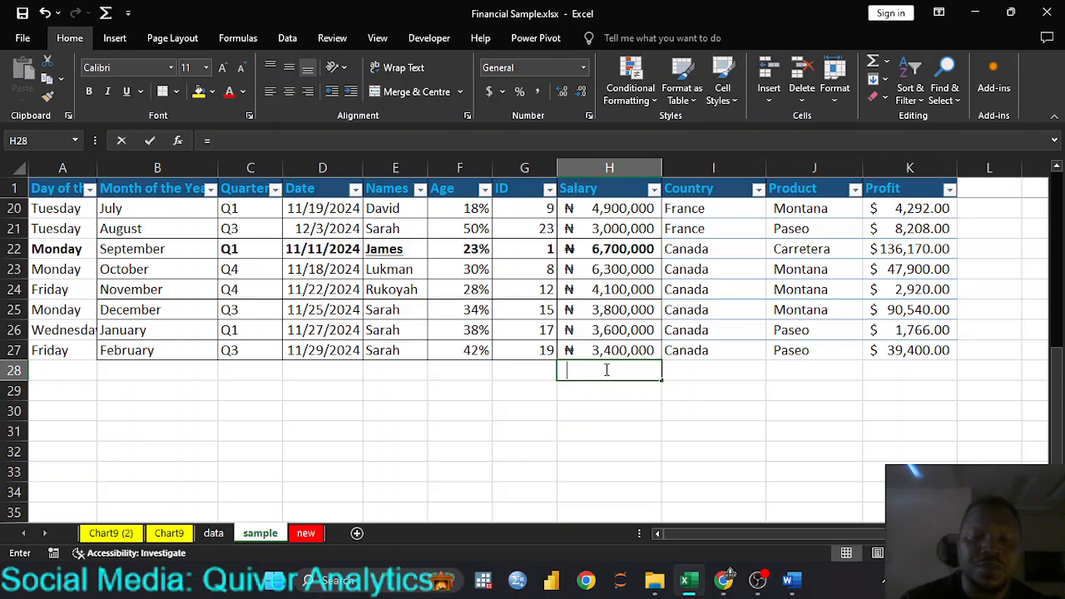
{"action": "type", "text": "mi"}
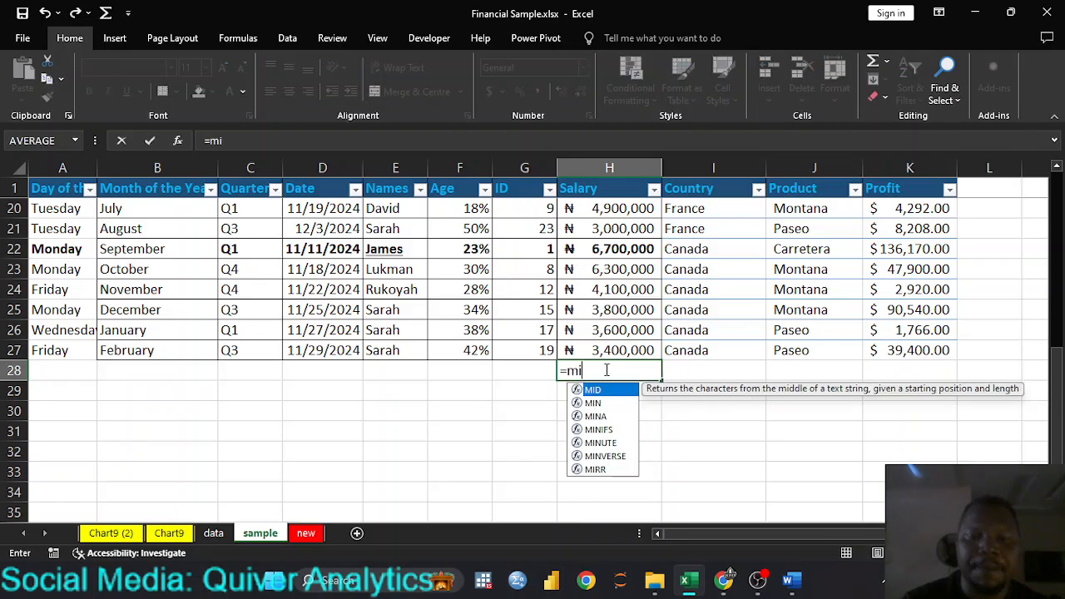
{"action": "type", "text": "n"}
{"action": "key", "text": "Tab"}
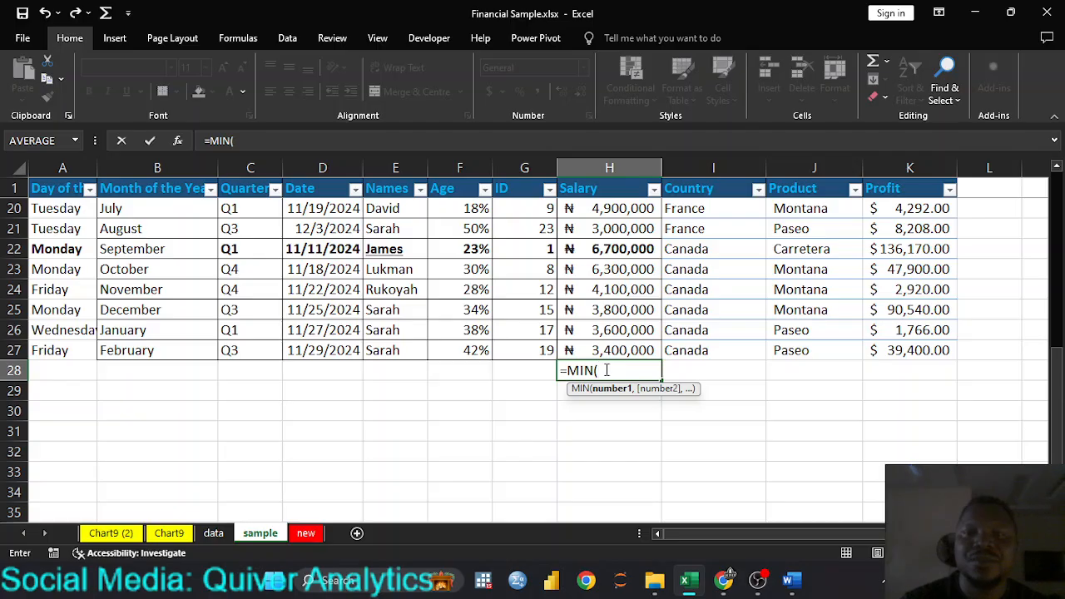
{"action": "key", "text": "Up"}
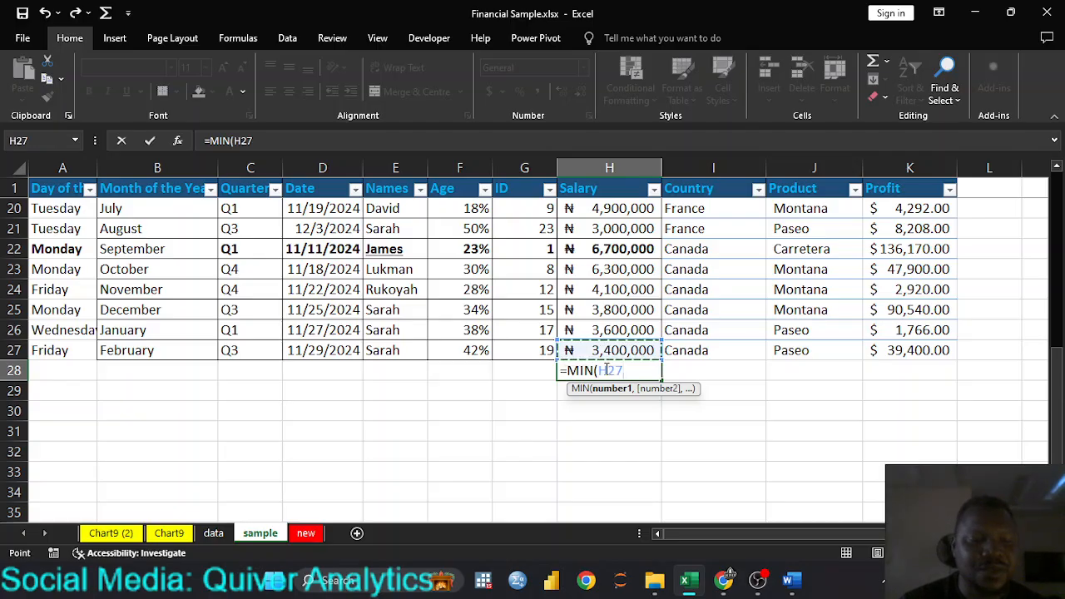
{"action": "key", "text": "ctrl+shift+Up"}
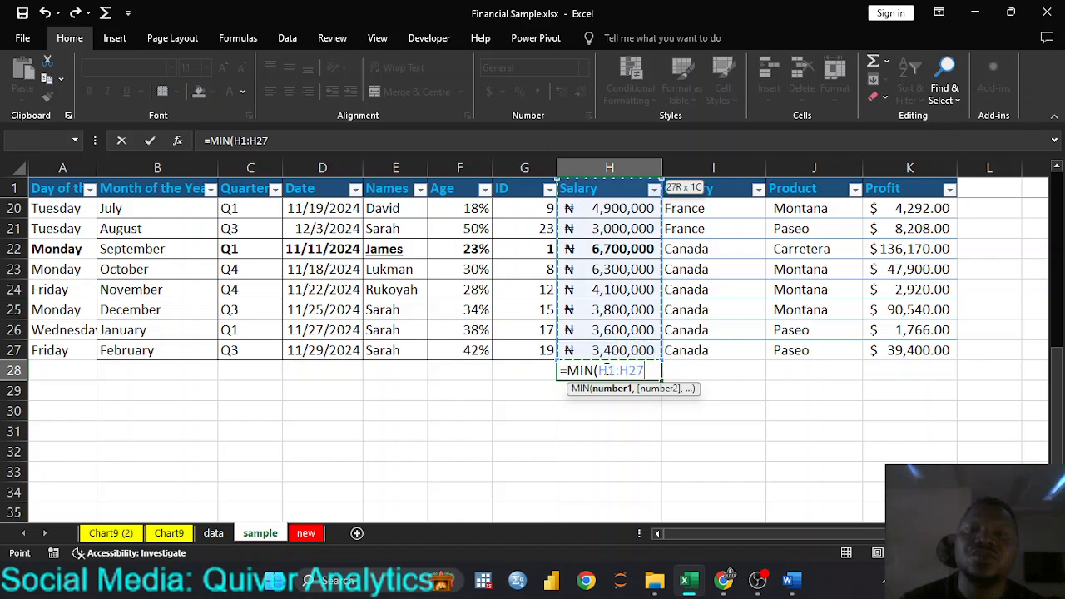
{"action": "key", "text": "shift+Down"}
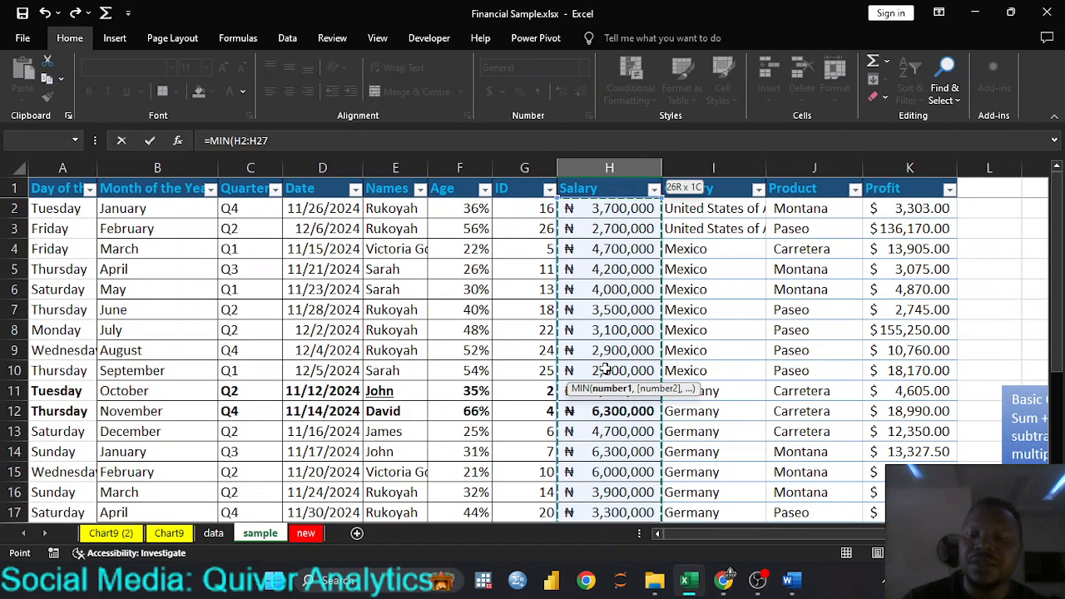
{"action": "key", "text": "Return"}
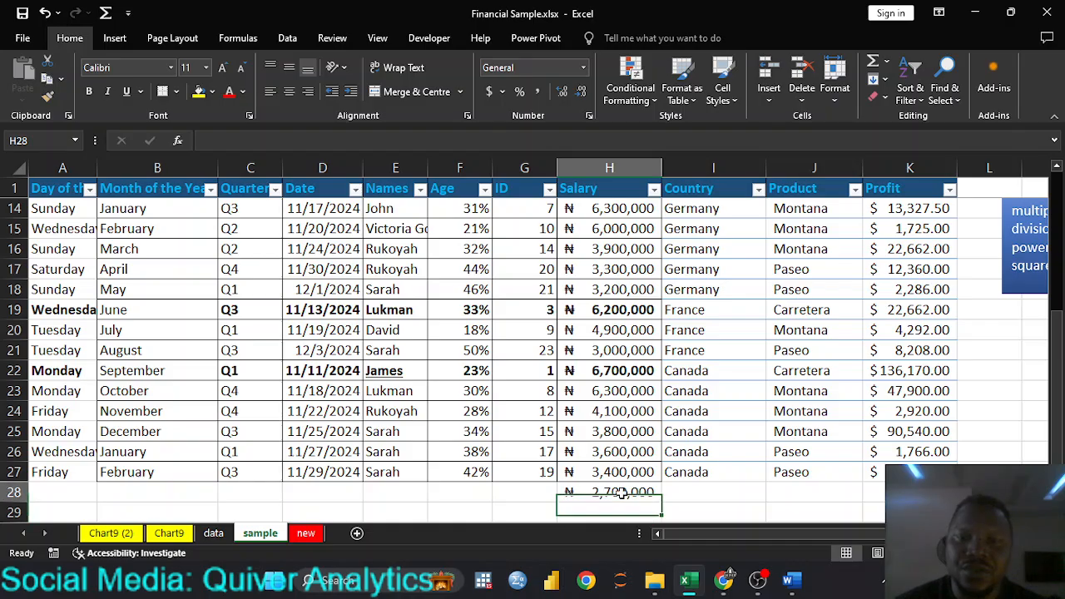
Change the function in cell H28 to MAX, keeping the range H2:H27
{"action": "double_click", "coordinate": [620, 493]}
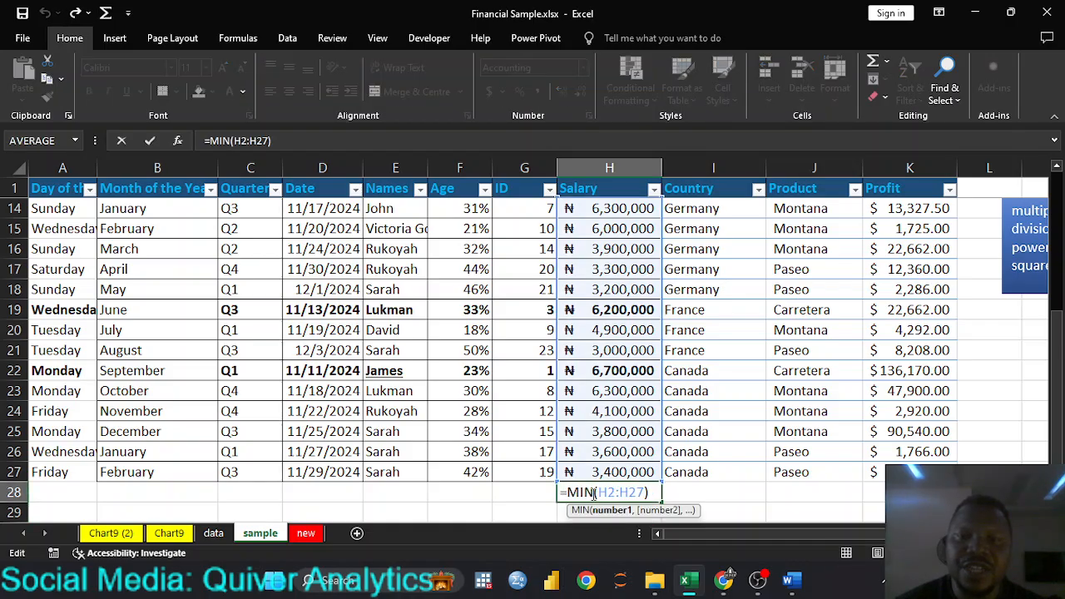
{"action": "key", "text": "BackSpace"}
{"action": "key", "text": "BackSpace"}
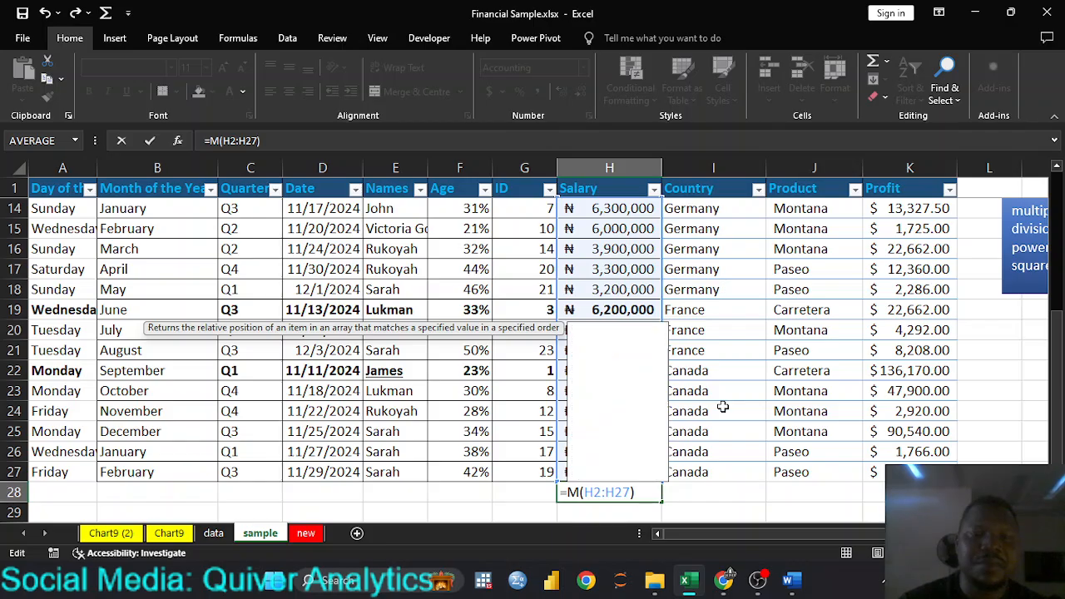
{"action": "type", "text": "AX"}
{"action": "key", "text": "Return"}
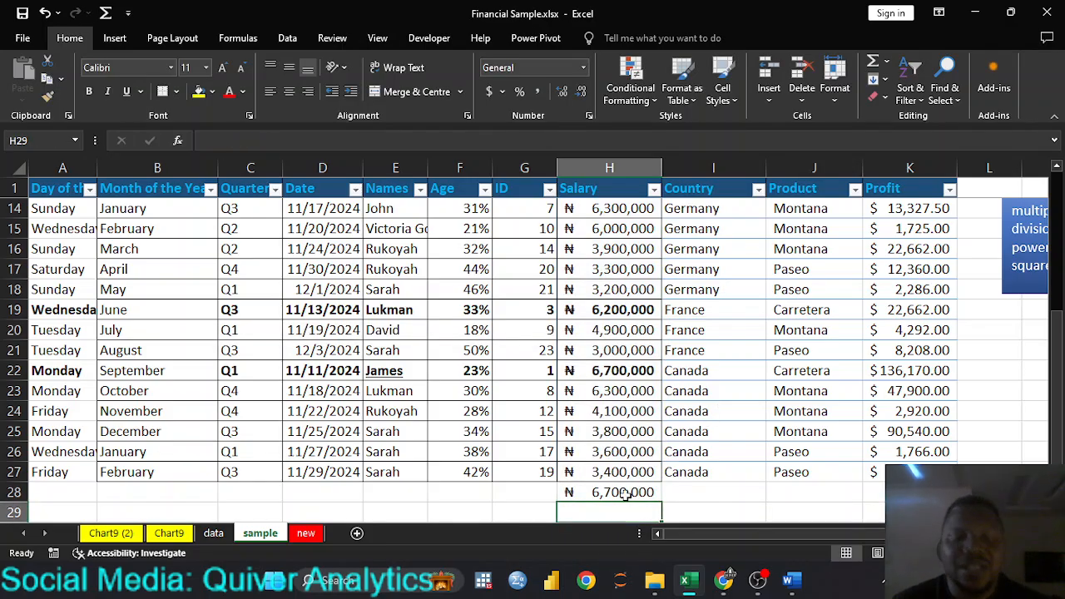
Clear the formula from cell H28 below the Salary column
{"action": "left_click", "coordinate": [624, 493]}
{"action": "scroll", "coordinate": [622, 491], "scroll_direction": "up", "scroll_amount": 1}
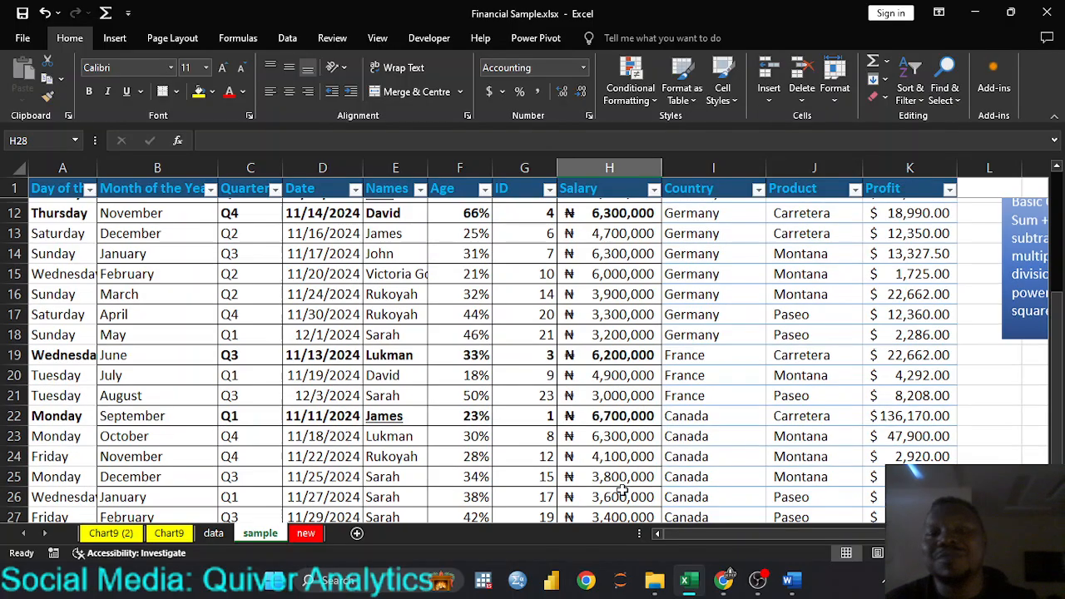
{"action": "scroll", "coordinate": [623, 491], "scroll_direction": "up", "scroll_amount": 4}
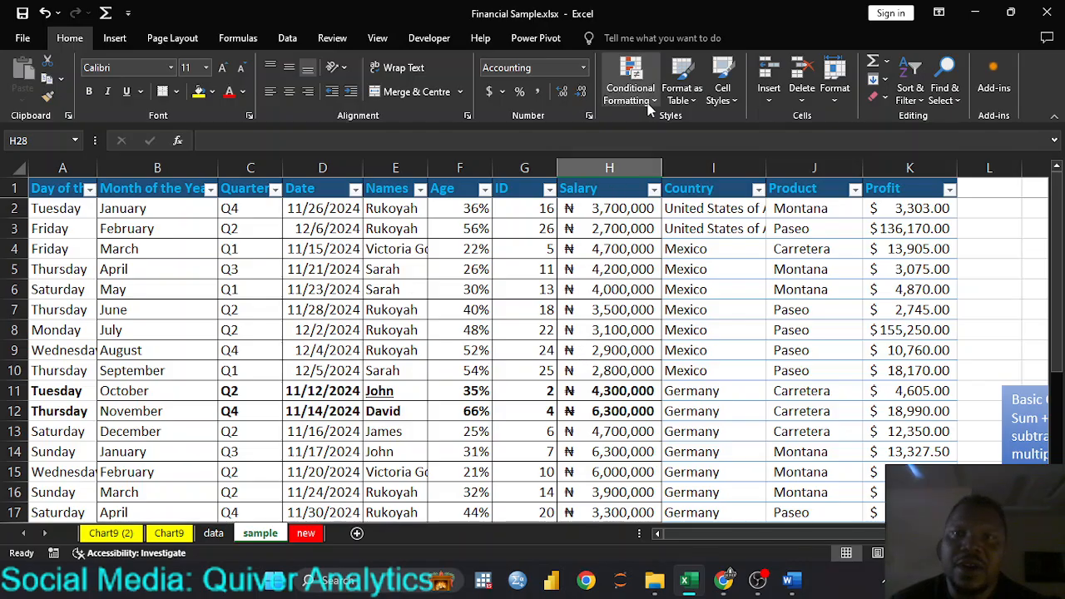
{"action": "left_click", "coordinate": [575, 331]}
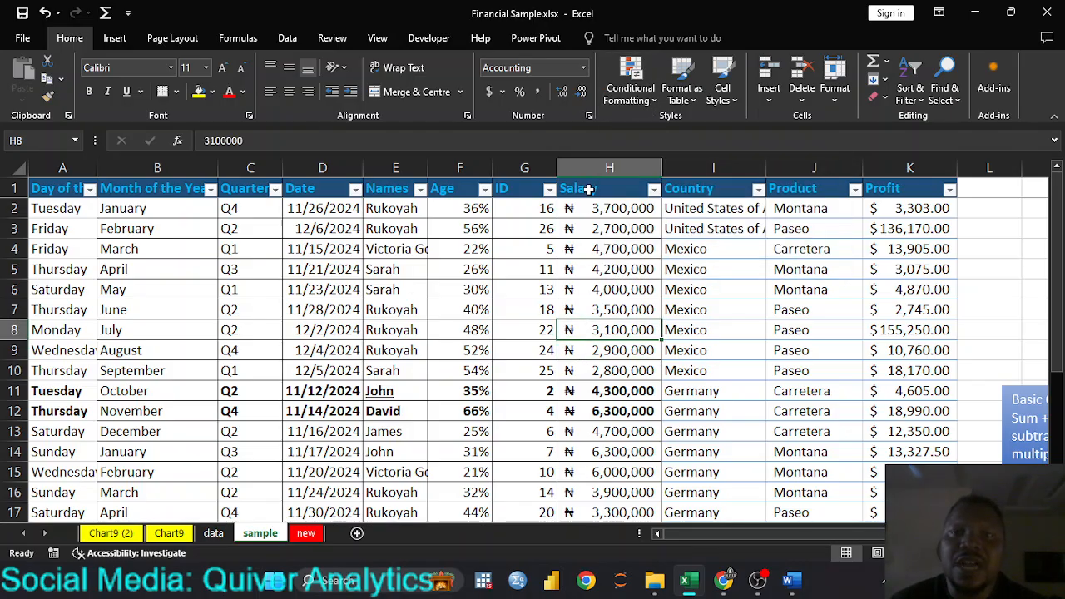
{"action": "left_click_drag", "start_coordinate": [588, 209], "coordinate": [594, 324]}
{"action": "left_click", "coordinate": [605, 209]}
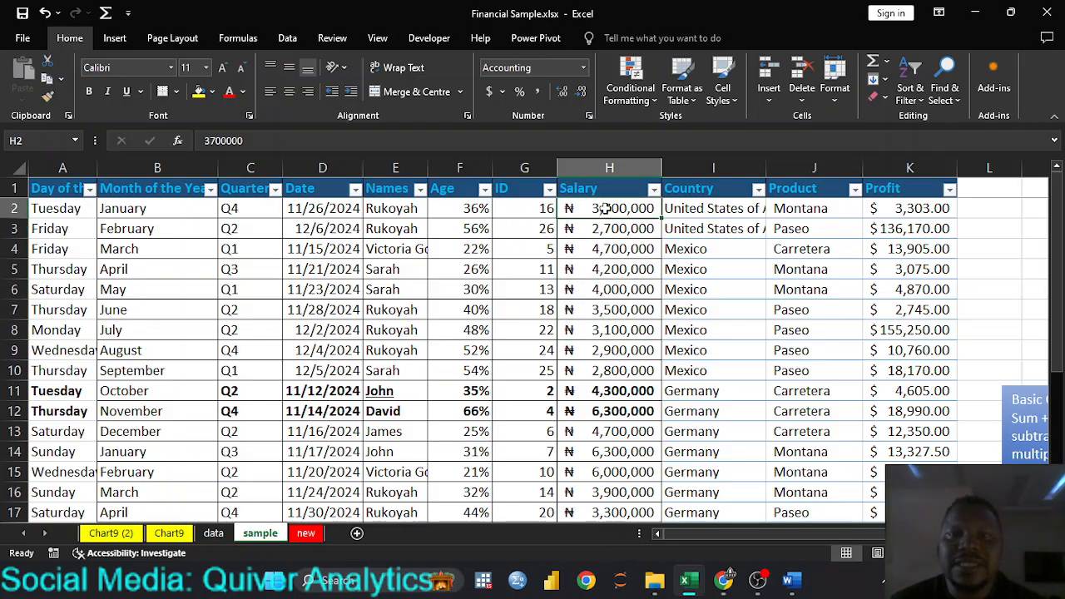
{"action": "double_click", "coordinate": [610, 209]}
{"action": "left_click", "coordinate": [602, 350]}
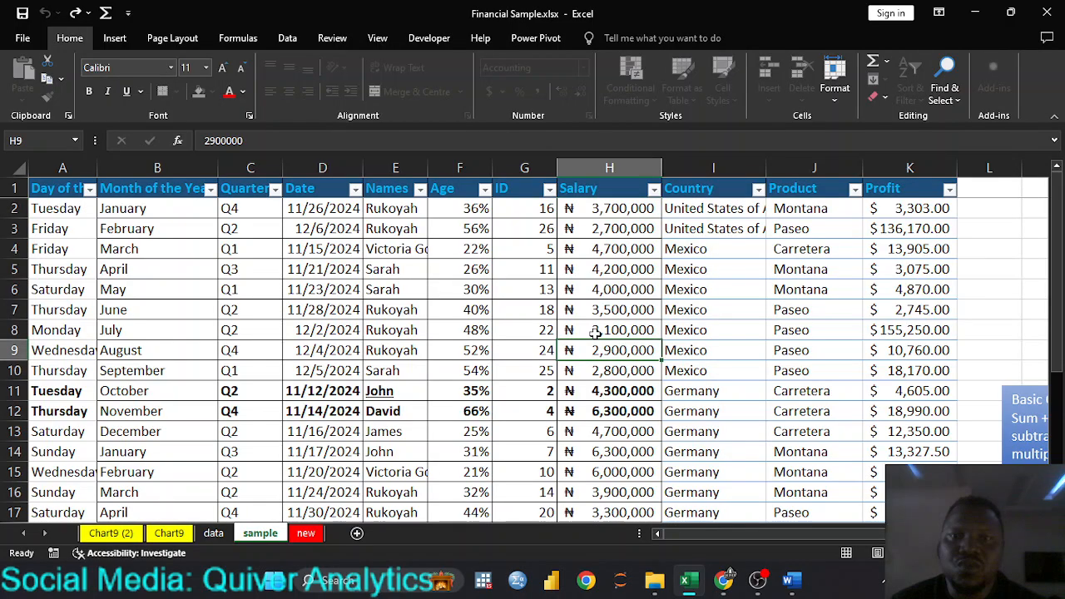
Apply conditional formatting with red gradient-fill data bars to the Salary values in H2:H27
{"action": "left_click_drag", "start_coordinate": [610, 213], "coordinate": [606, 483]}
{"action": "scroll", "coordinate": [606, 483], "scroll_direction": "up", "scroll_amount": 4}
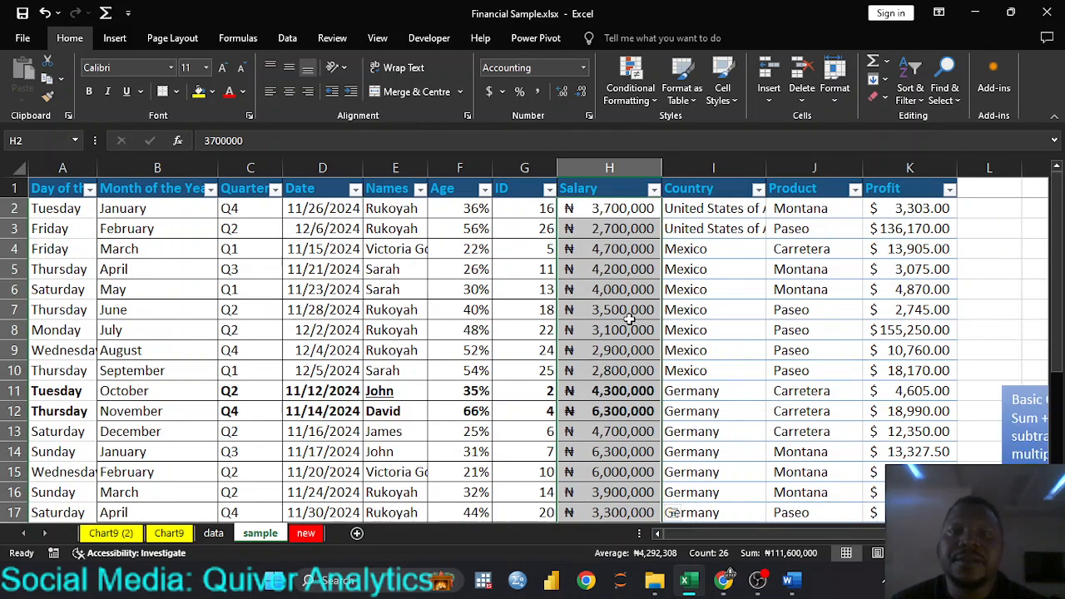
{"action": "left_click", "coordinate": [640, 93]}
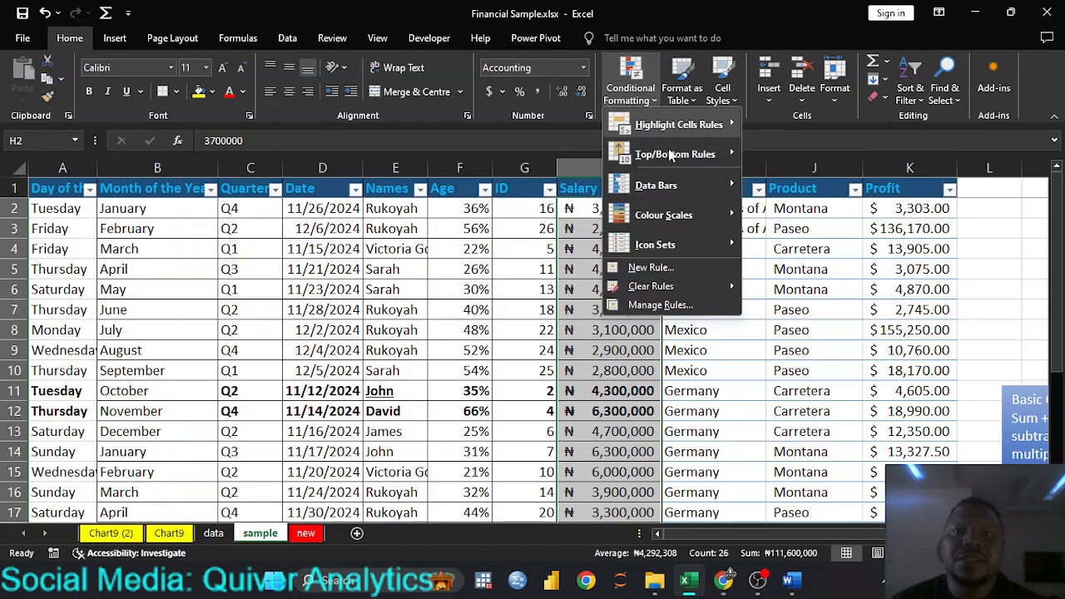
{"action": "mouse_move", "coordinate": [683, 133]}
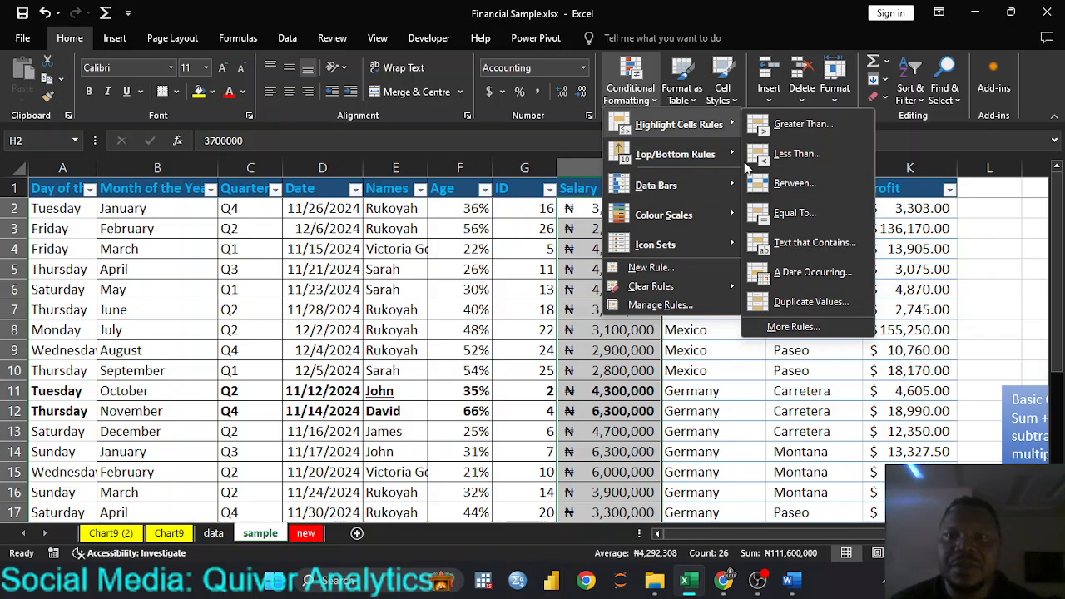
{"action": "mouse_move", "coordinate": [683, 185]}
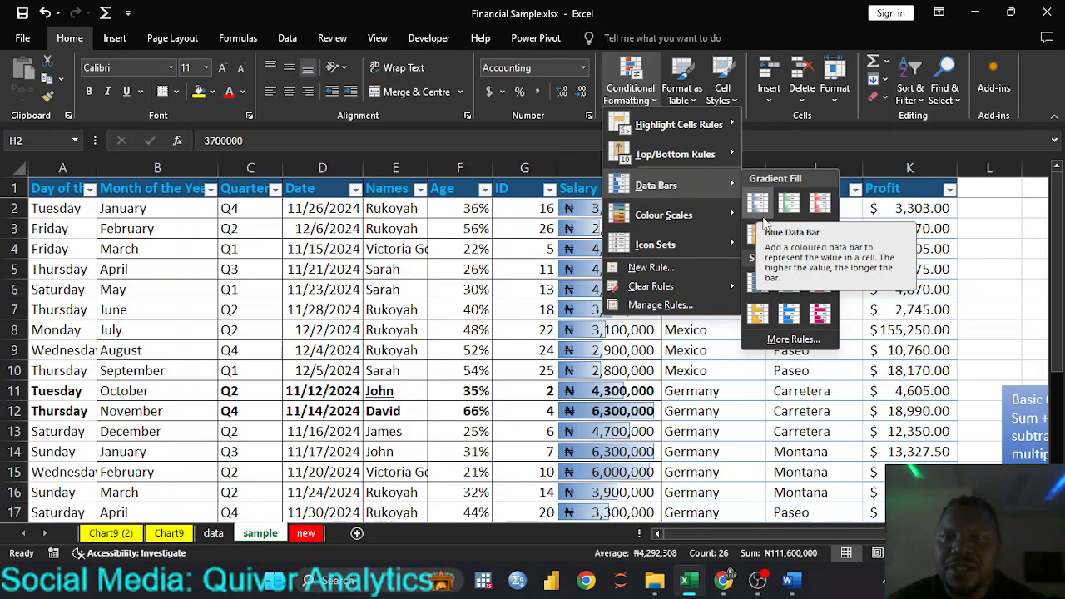
{"action": "left_click", "coordinate": [822, 208]}
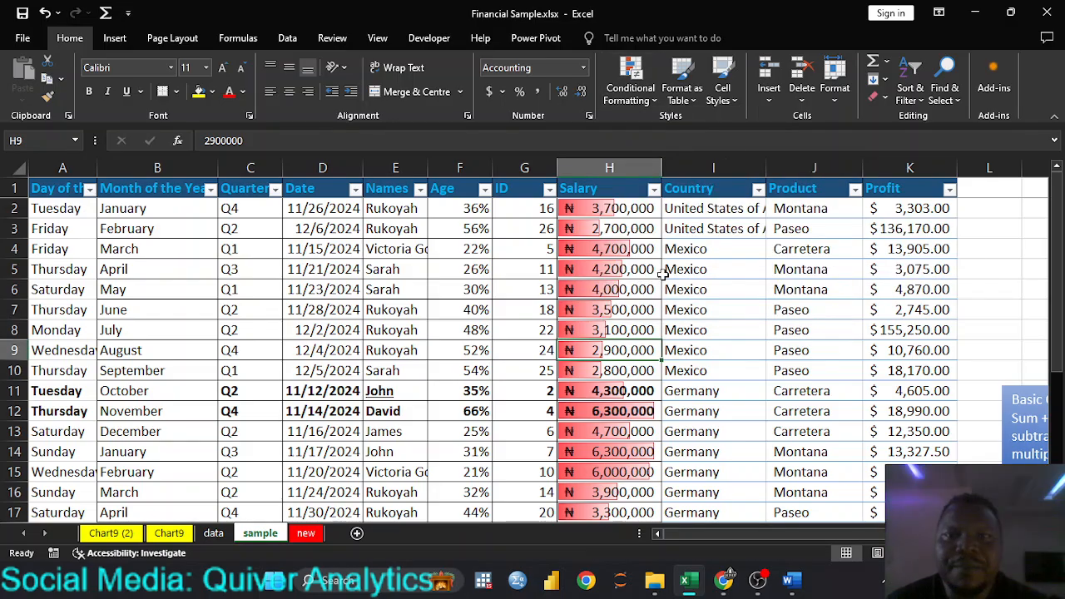
{"action": "left_click", "coordinate": [608, 351]}
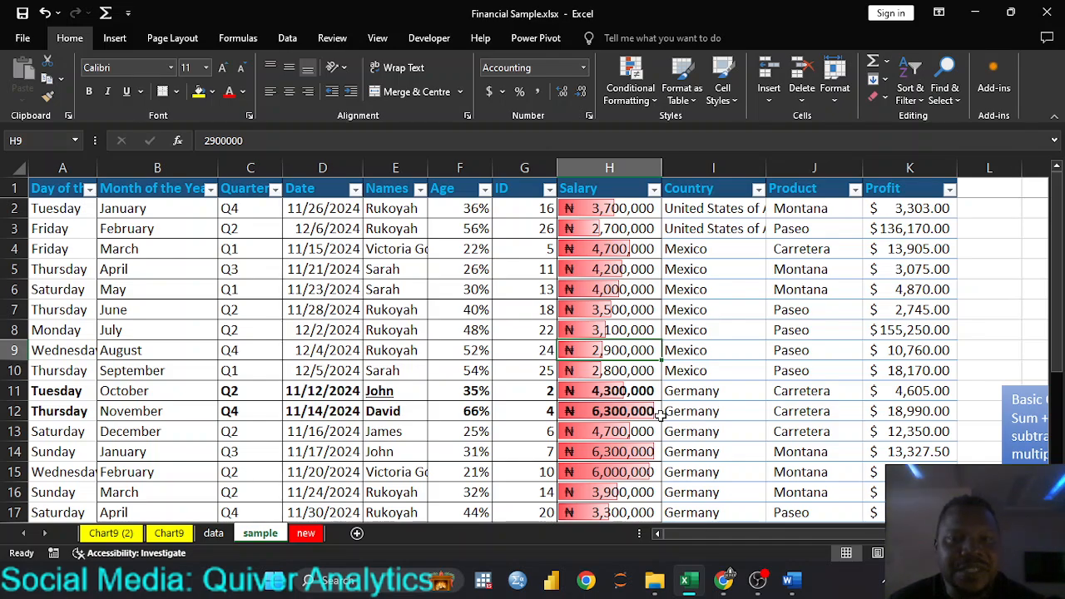
Examine the data bars along the Salary column, comparing the bar lengths of high and low salaries
{"action": "scroll", "coordinate": [660, 416], "scroll_direction": "down", "scroll_amount": 1}
{"action": "scroll", "coordinate": [653, 437], "scroll_direction": "down", "scroll_amount": 2}
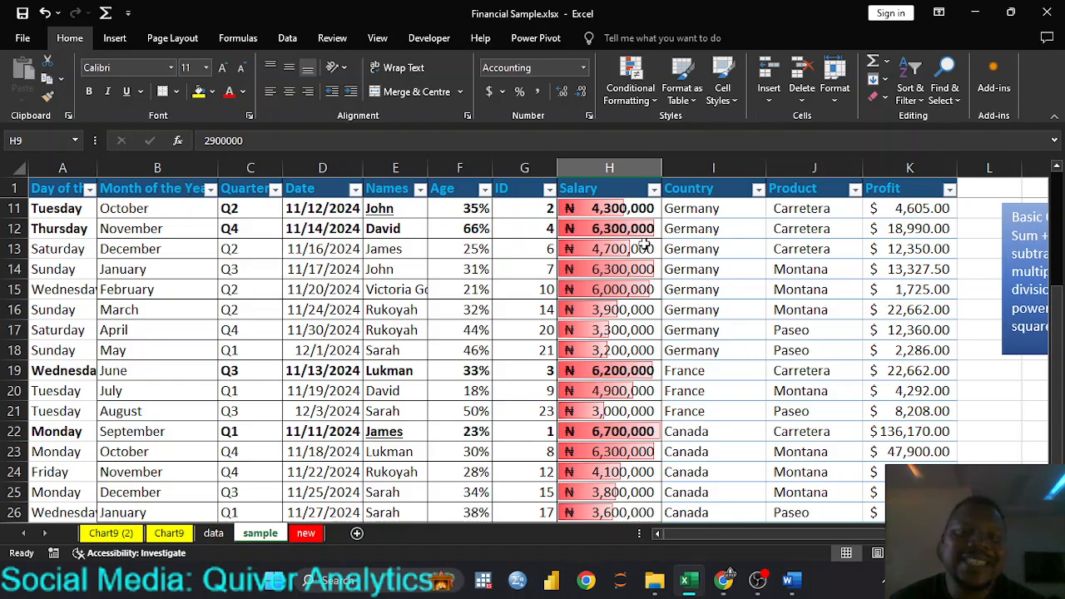
{"action": "left_click", "coordinate": [598, 232]}
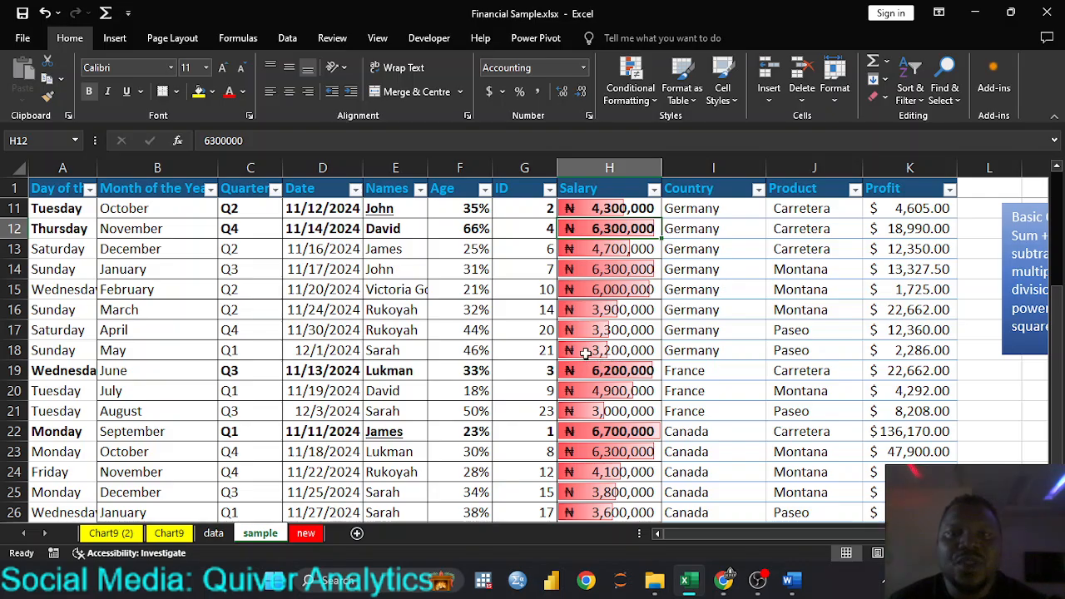
{"action": "left_click", "coordinate": [614, 354]}
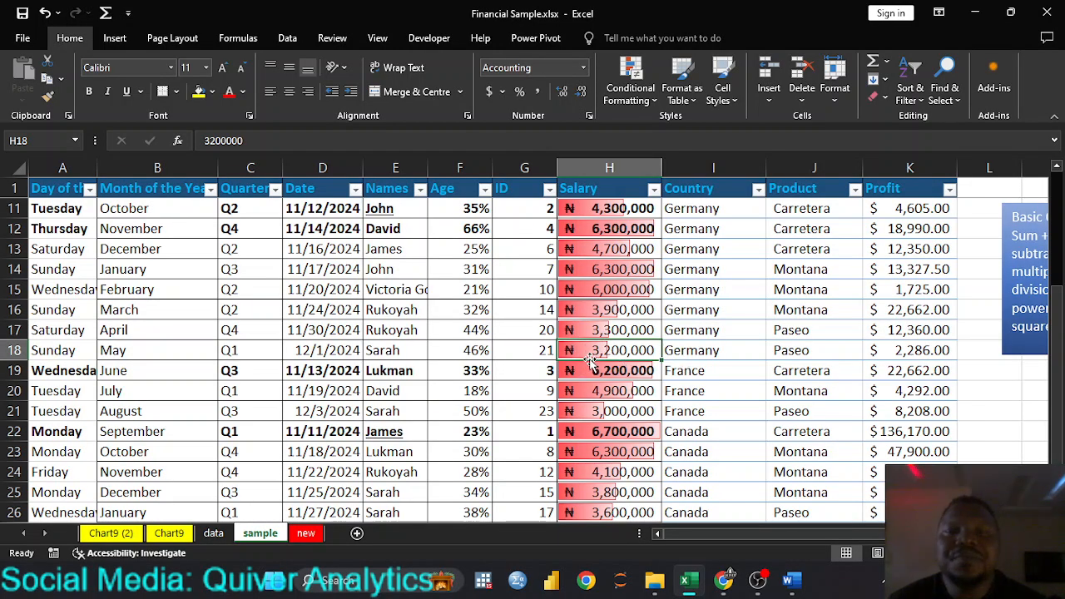
{"action": "scroll", "coordinate": [607, 370], "scroll_direction": "down", "scroll_amount": 2}
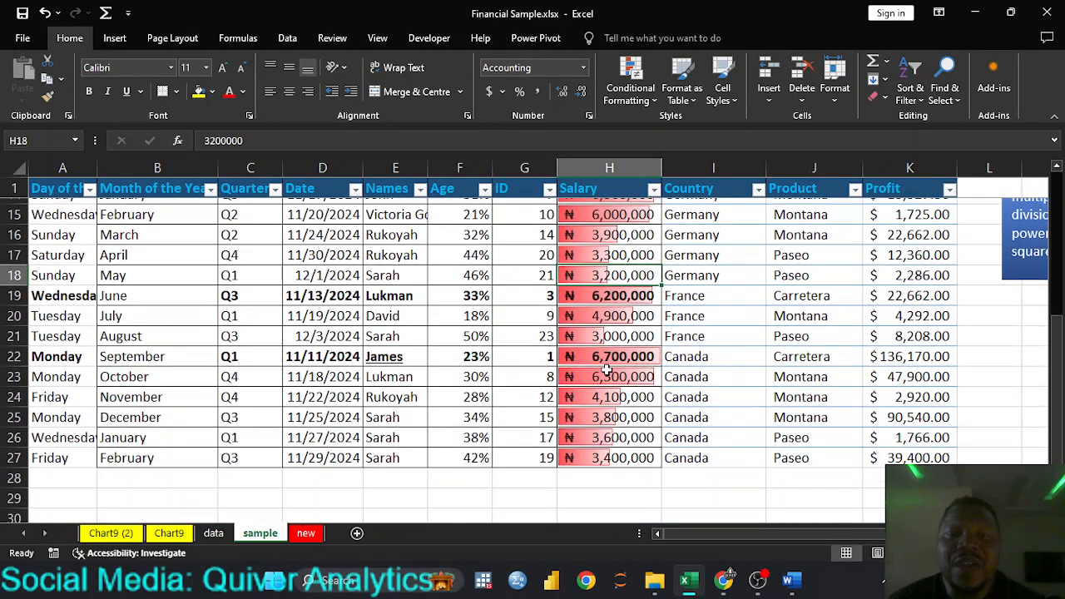
{"action": "scroll", "coordinate": [607, 371], "scroll_direction": "up", "scroll_amount": 5}
{"action": "scroll", "coordinate": [606, 370], "scroll_direction": "up", "scroll_amount": 1}
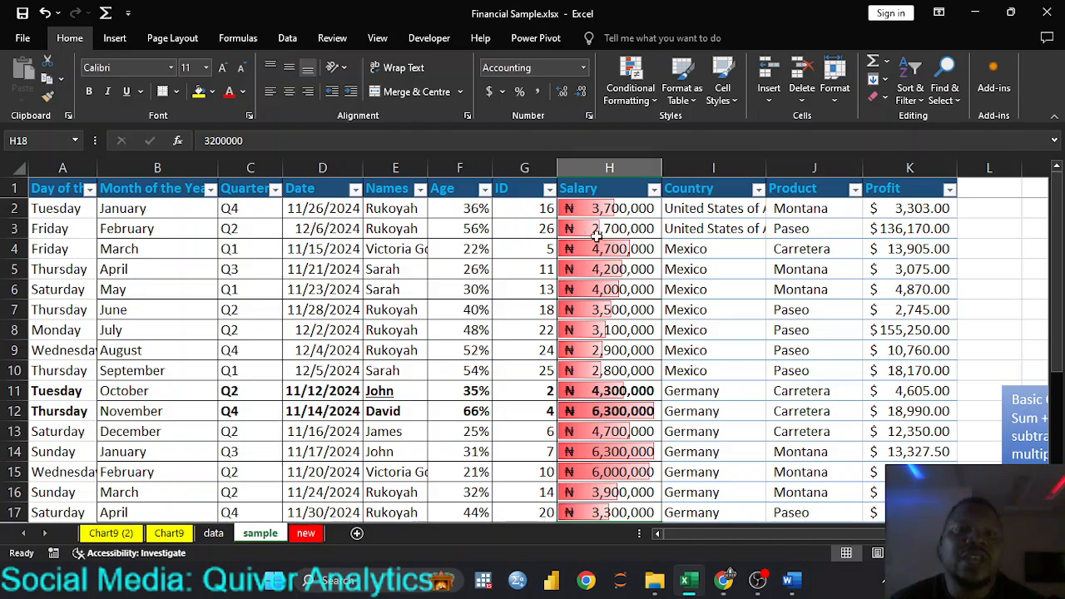
{"action": "scroll", "coordinate": [613, 268], "scroll_direction": "down", "scroll_amount": 5}
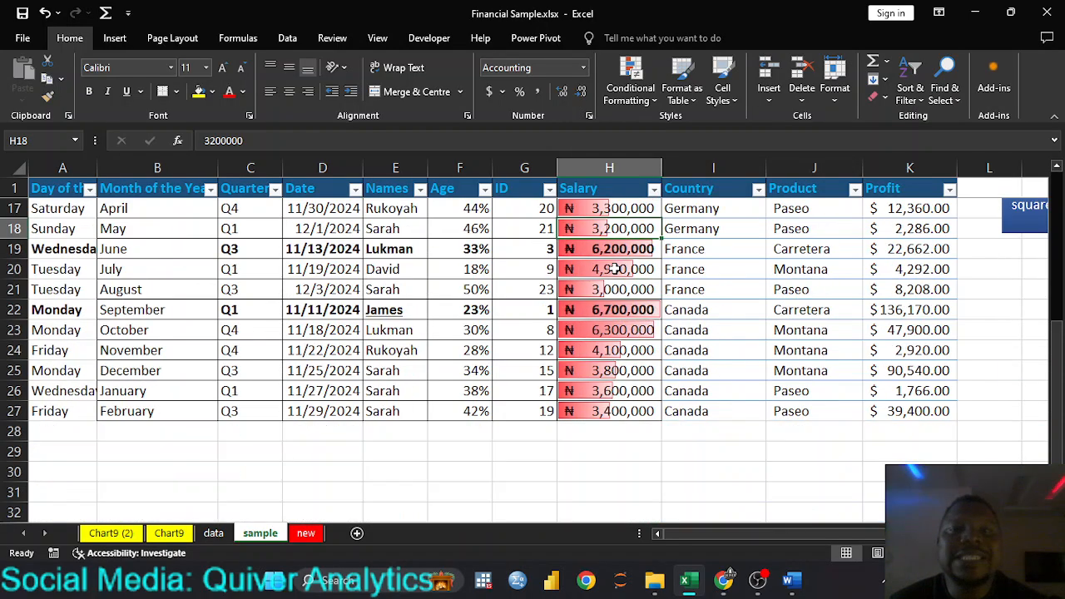
{"action": "scroll", "coordinate": [625, 241], "scroll_direction": "up", "scroll_amount": 5}
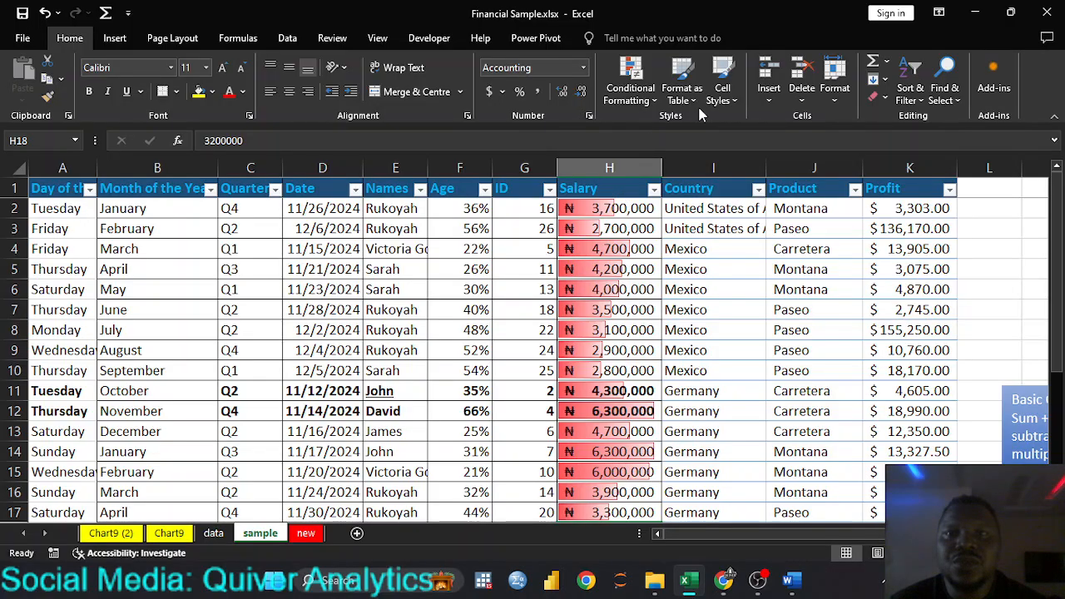
{"action": "left_click", "coordinate": [630, 90]}
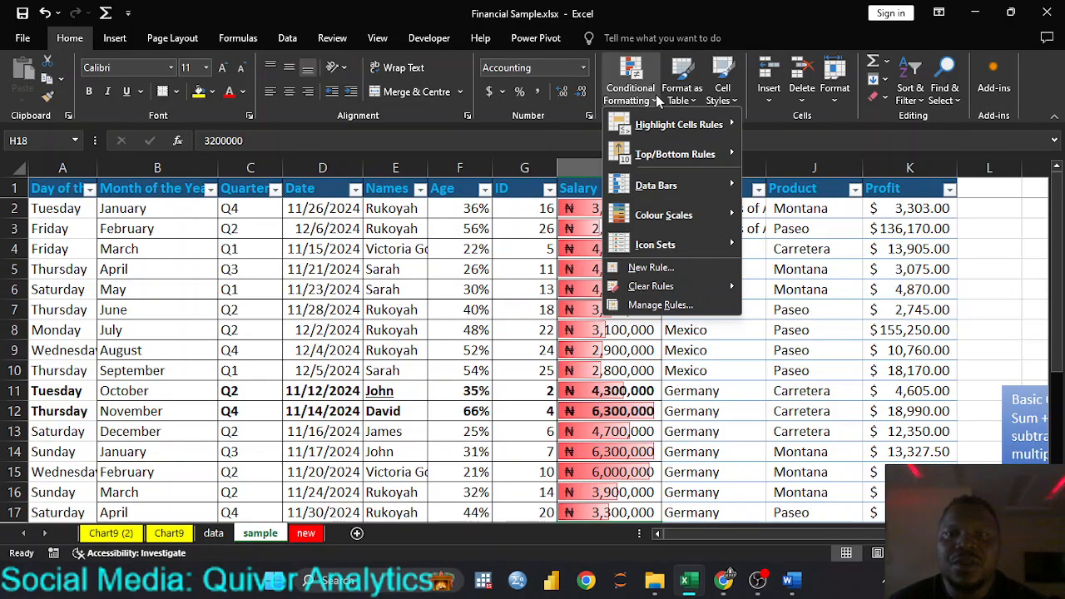
{"action": "mouse_move", "coordinate": [696, 215]}
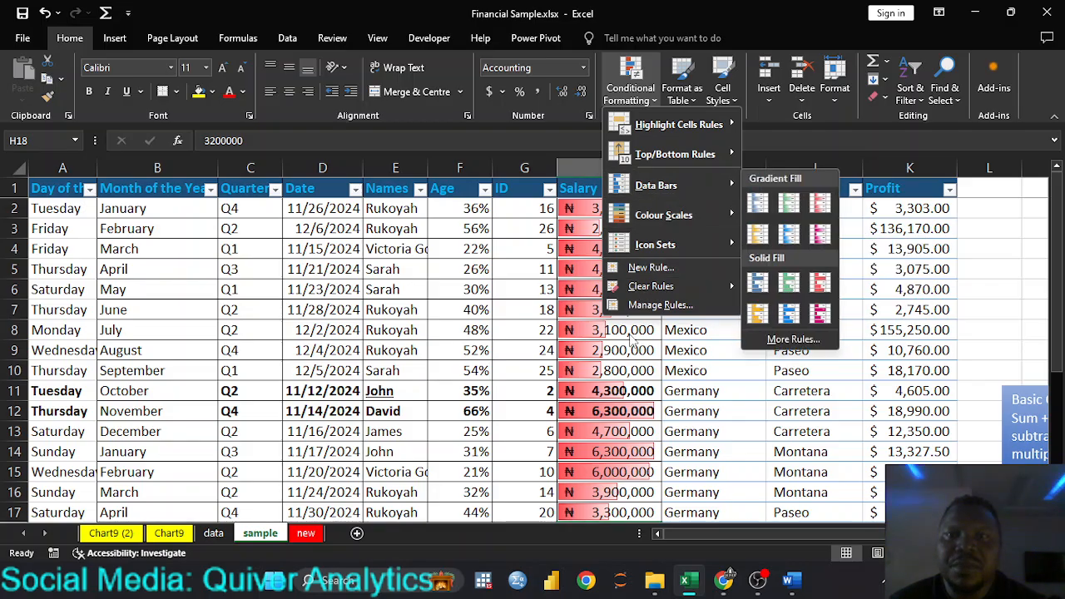
{"action": "left_click", "coordinate": [596, 269]}
Clear the data bar rule from the Salary values in H2:H27 and apply the Red - White - Blue Colour Scale instead
{"action": "left_click_drag", "start_coordinate": [622, 208], "coordinate": [618, 485]}
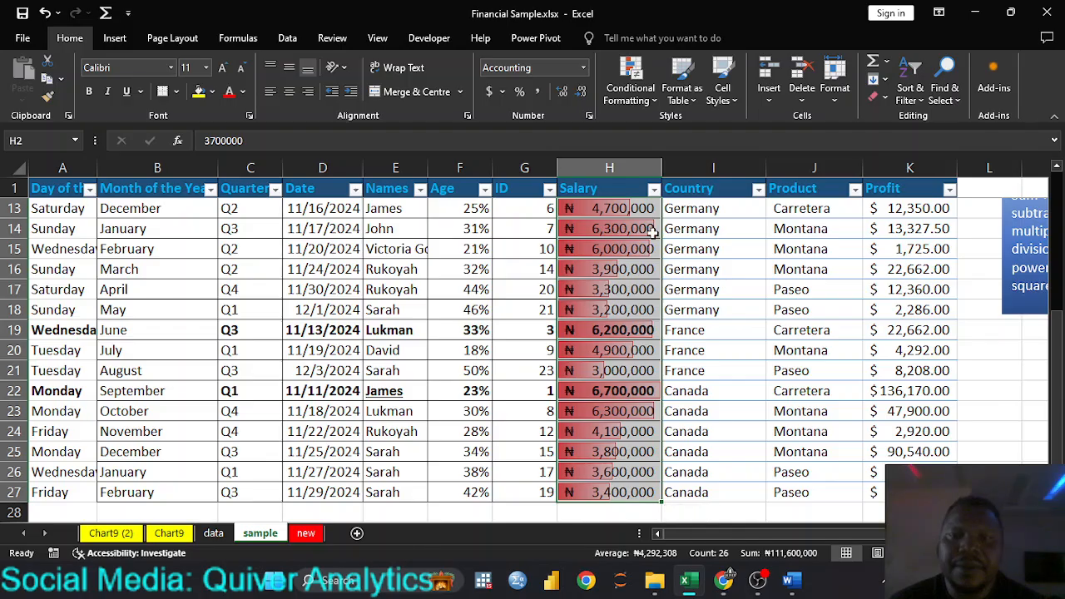
{"action": "left_click", "coordinate": [650, 100]}
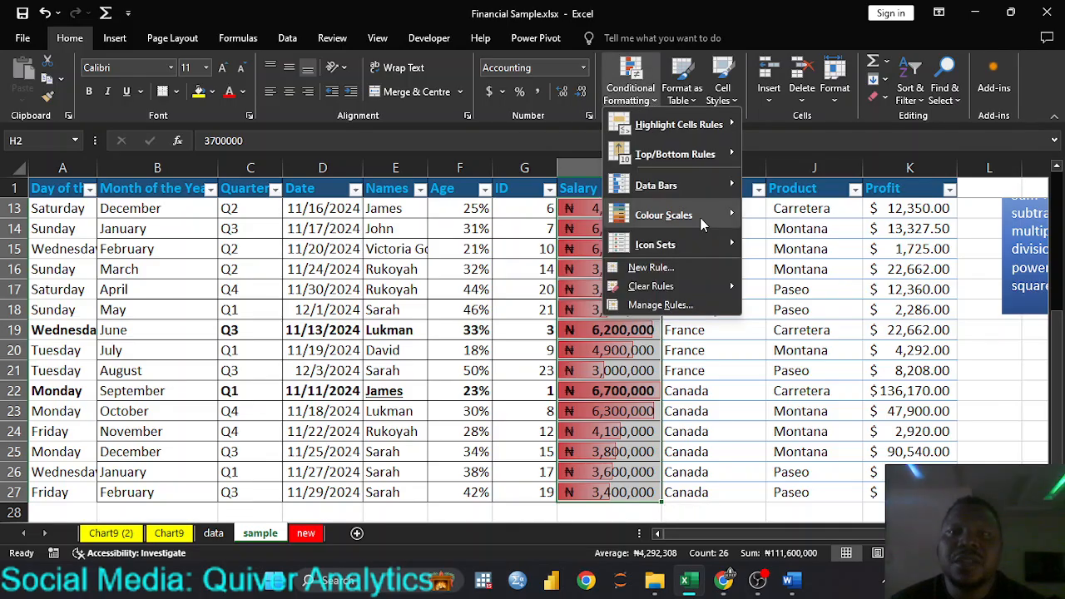
{"action": "mouse_move", "coordinate": [724, 186]}
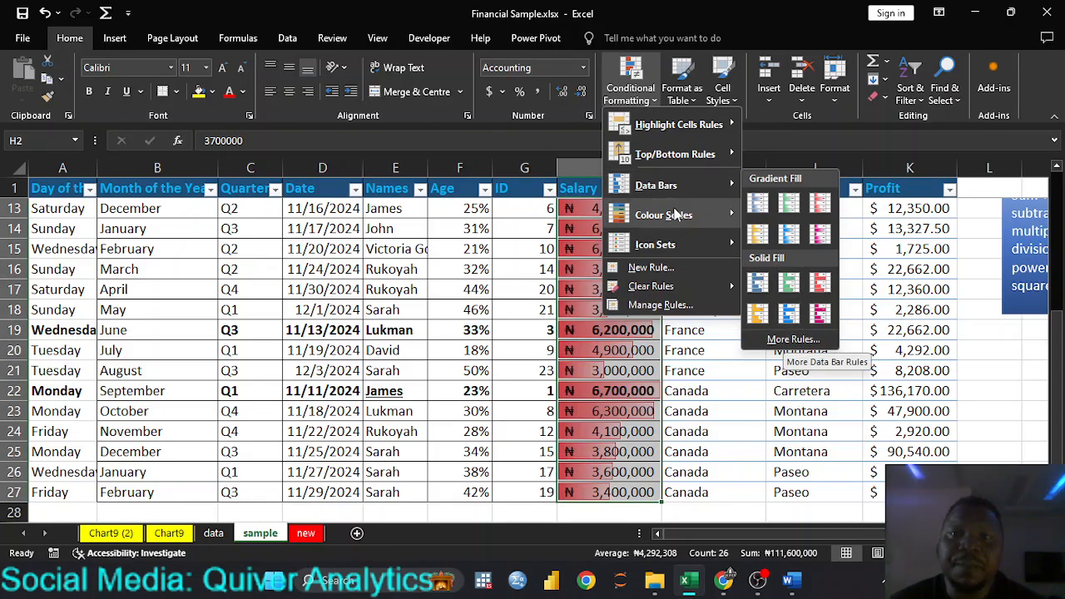
{"action": "mouse_move", "coordinate": [666, 219]}
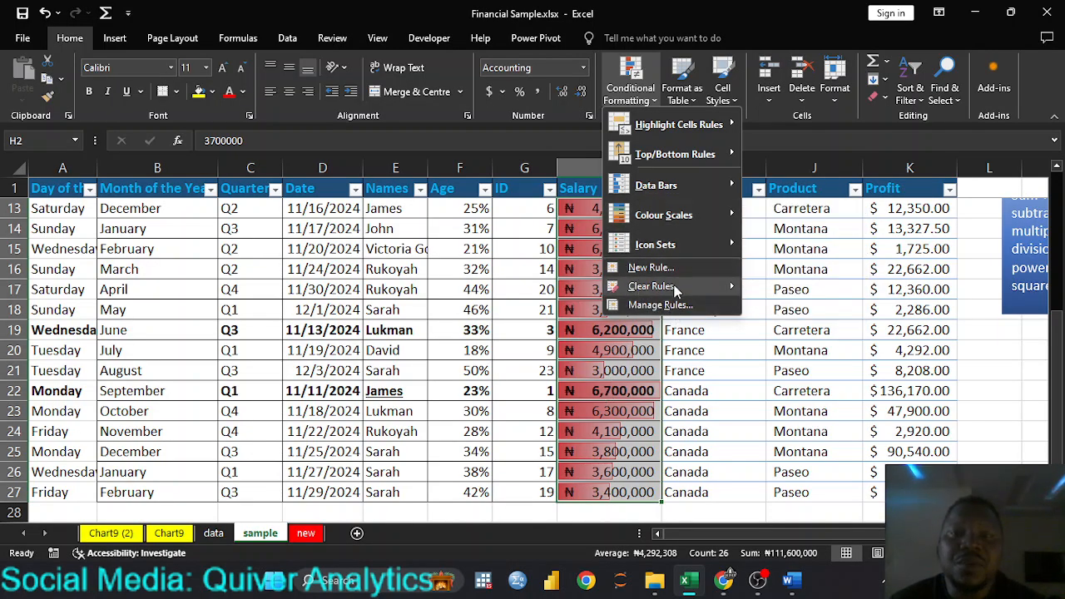
{"action": "mouse_move", "coordinate": [658, 288]}
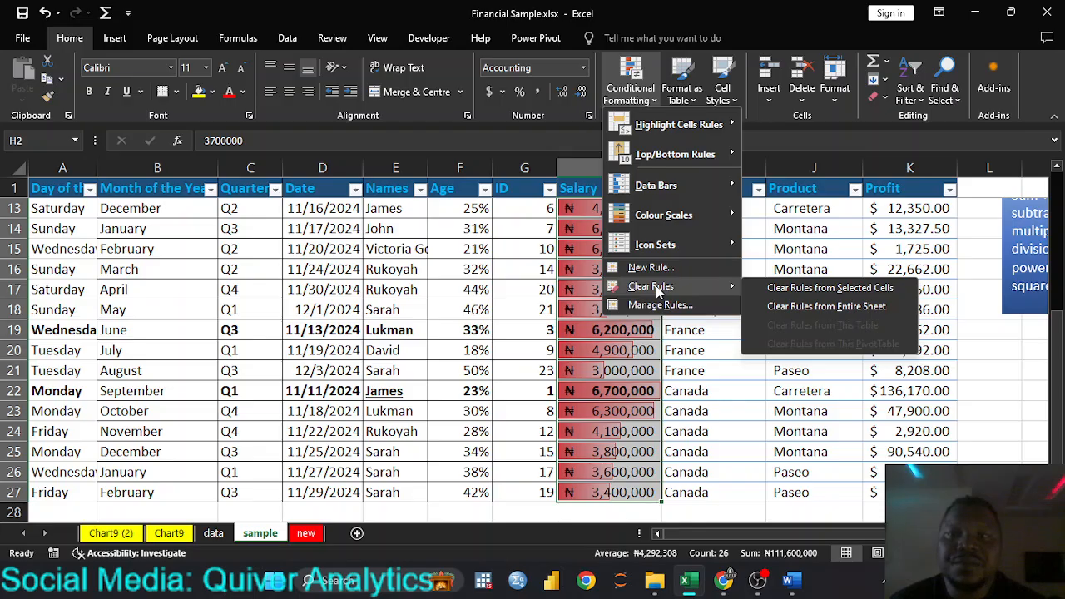
{"action": "left_click", "coordinate": [799, 291]}
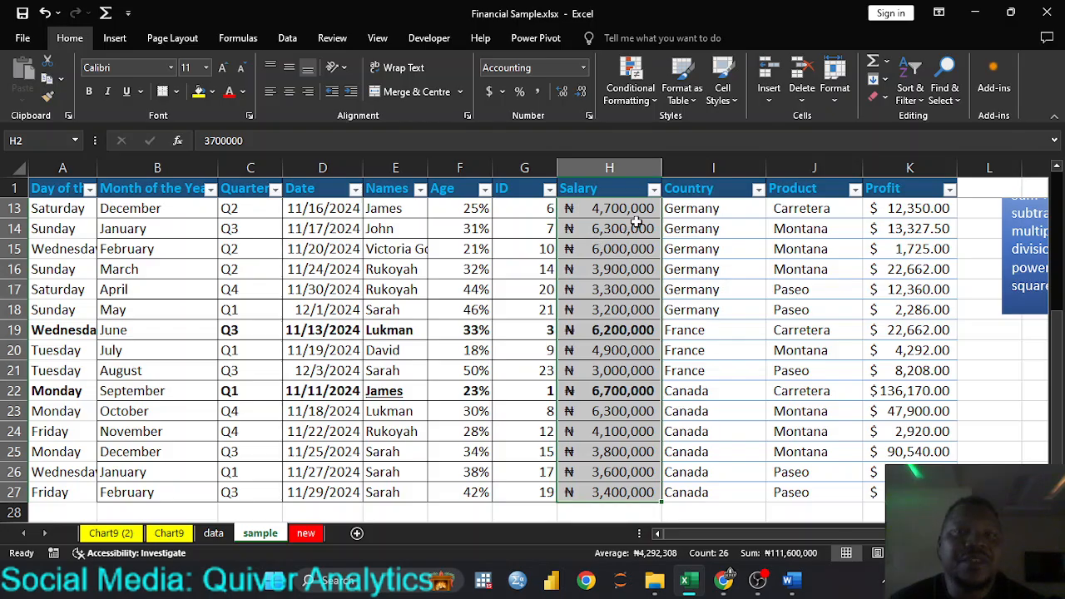
{"action": "left_click", "coordinate": [657, 101]}
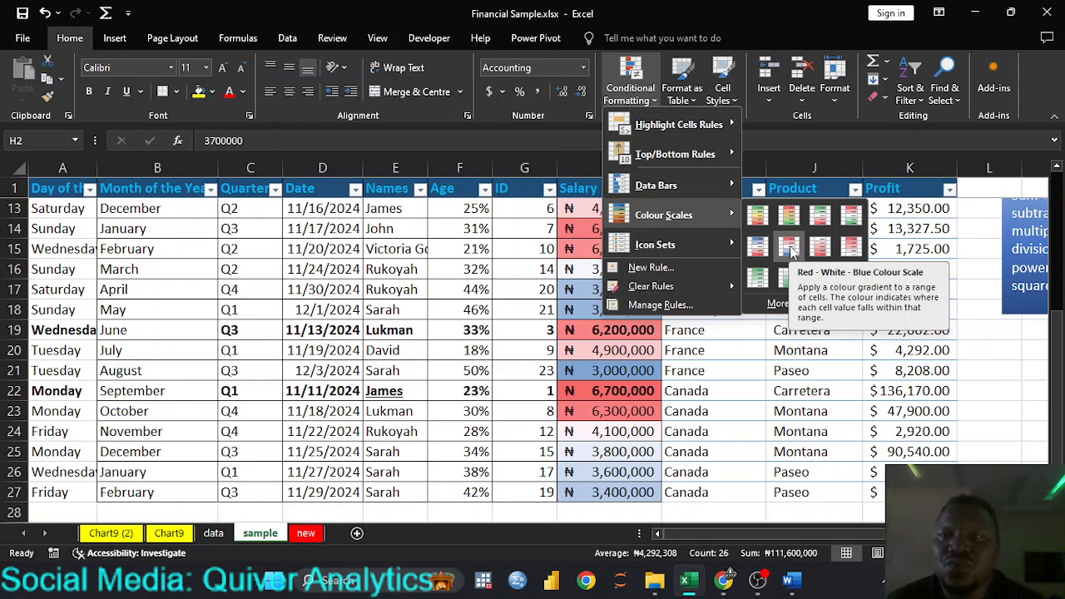
{"action": "left_click", "coordinate": [790, 248]}
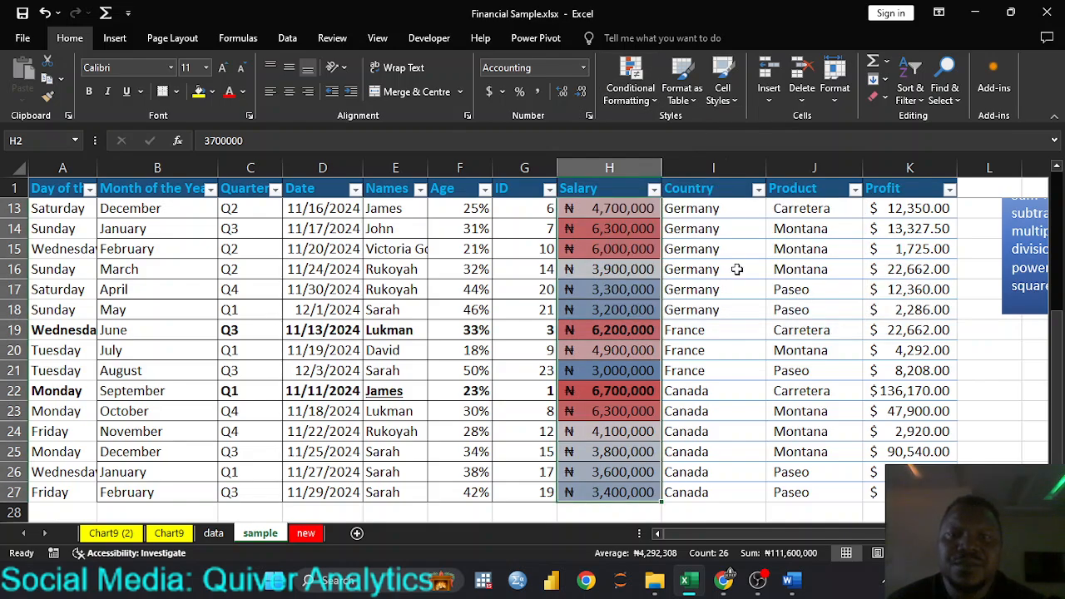
Examine how the colour scale shades the highest, middle and lowest salaries throughout the Salary column
{"action": "left_click", "coordinate": [608, 394]}
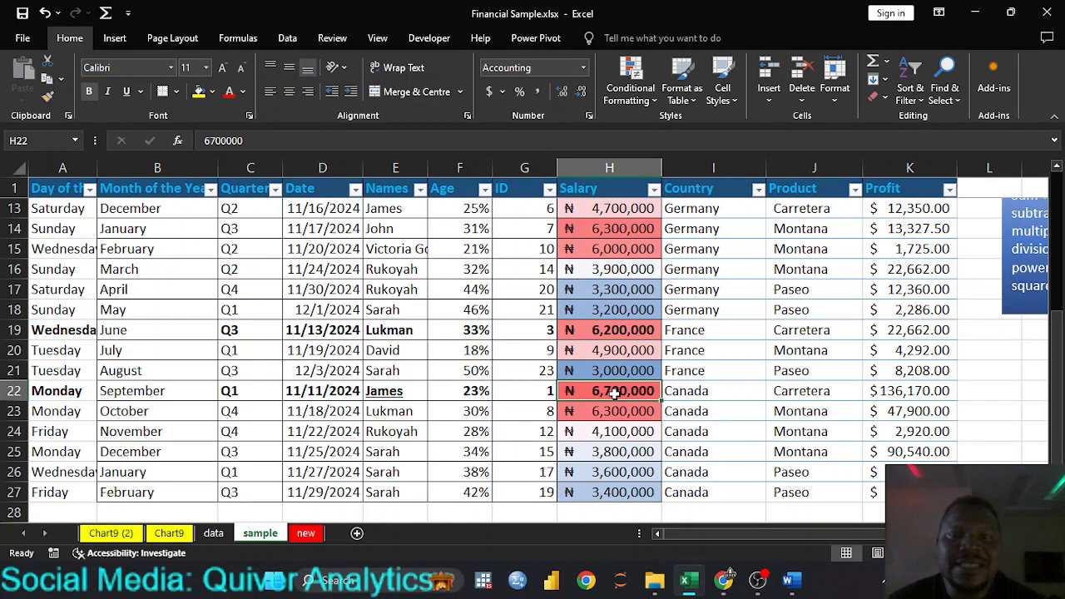
{"action": "left_click", "coordinate": [606, 227]}
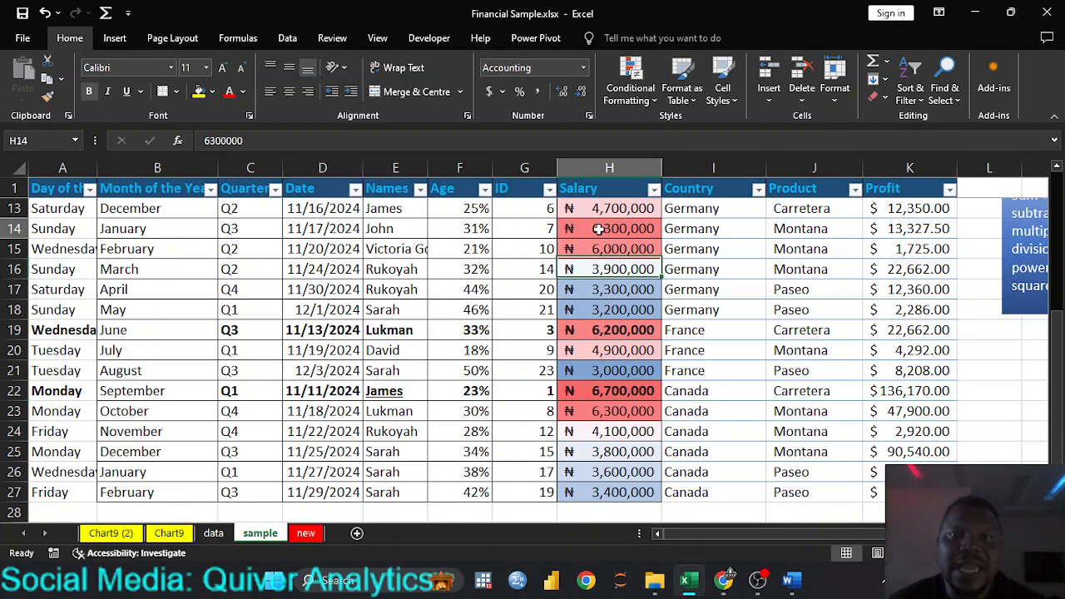
{"action": "left_click", "coordinate": [621, 398]}
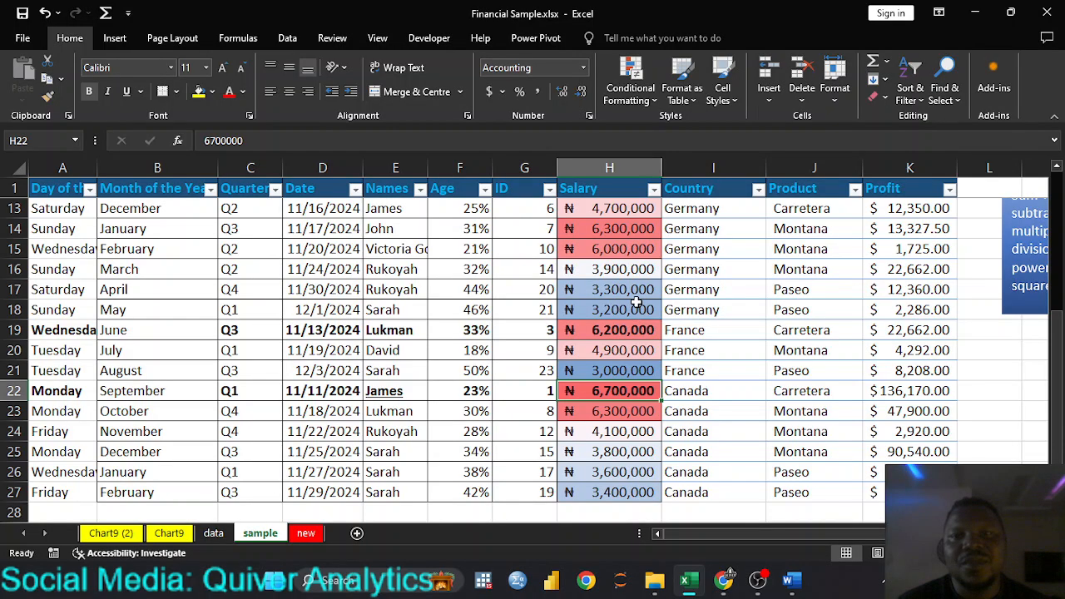
{"action": "scroll", "coordinate": [610, 353], "scroll_direction": "up", "scroll_amount": 4}
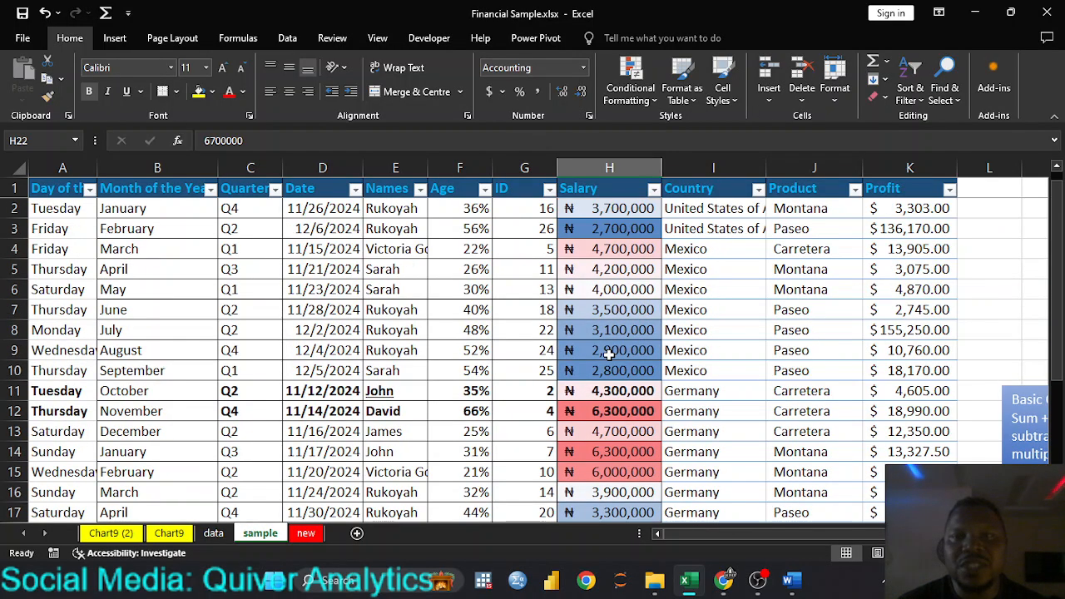
{"action": "left_click", "coordinate": [619, 233]}
{"action": "scroll", "coordinate": [618, 283], "scroll_direction": "down", "scroll_amount": 3}
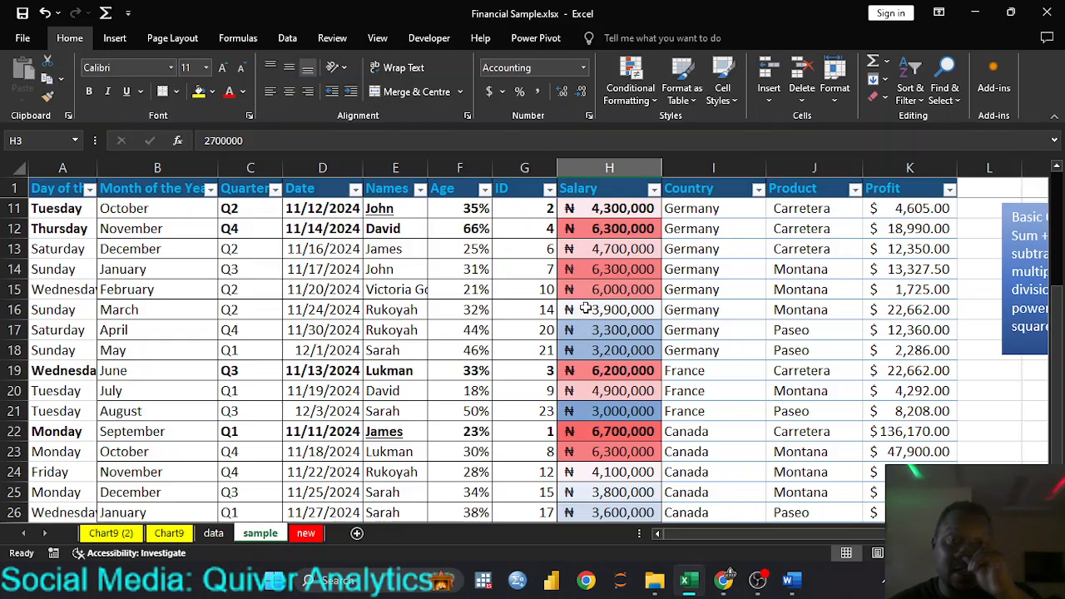
{"action": "scroll", "coordinate": [637, 370], "scroll_direction": "up", "scroll_amount": 3}
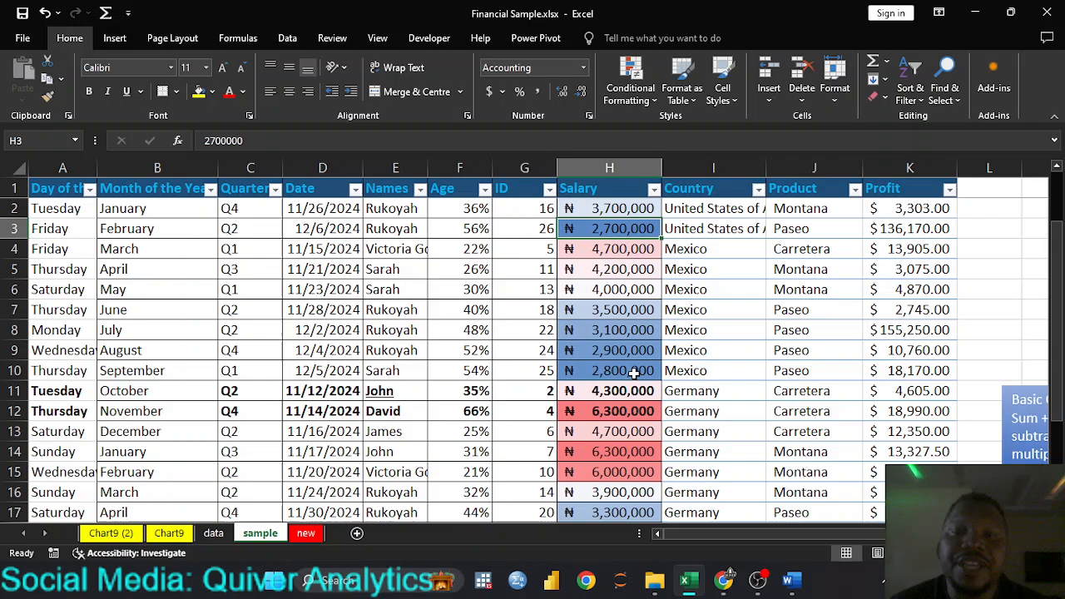
{"action": "left_click", "coordinate": [628, 277]}
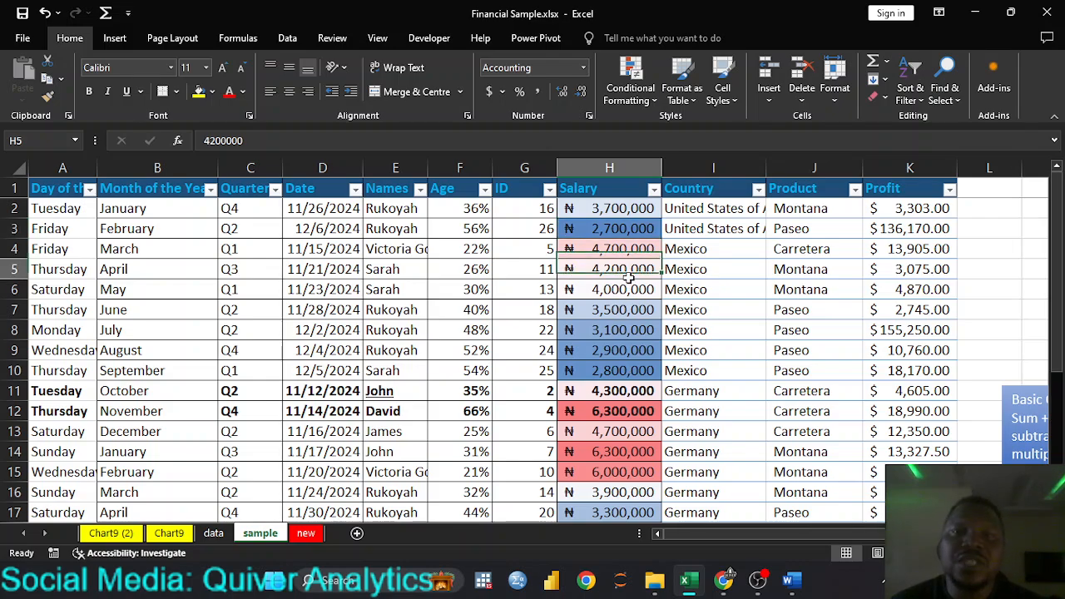
{"action": "left_click", "coordinate": [626, 285]}
{"action": "scroll", "coordinate": [626, 285], "scroll_direction": "down", "scroll_amount": 5}
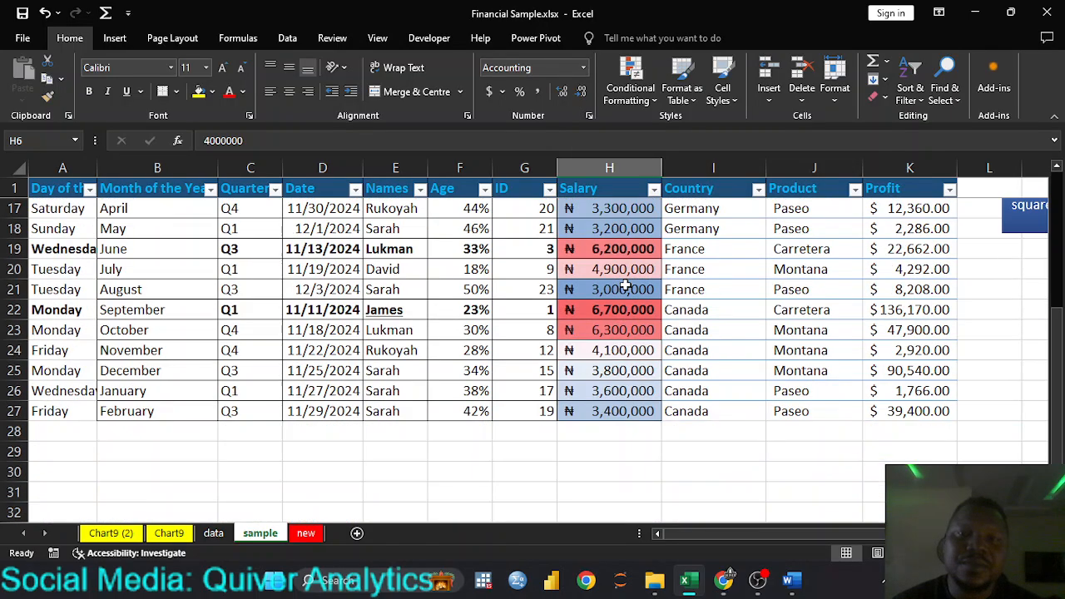
{"action": "scroll", "coordinate": [626, 286], "scroll_direction": "up", "scroll_amount": 5}
{"action": "scroll", "coordinate": [626, 289], "scroll_direction": "down", "scroll_amount": 2}
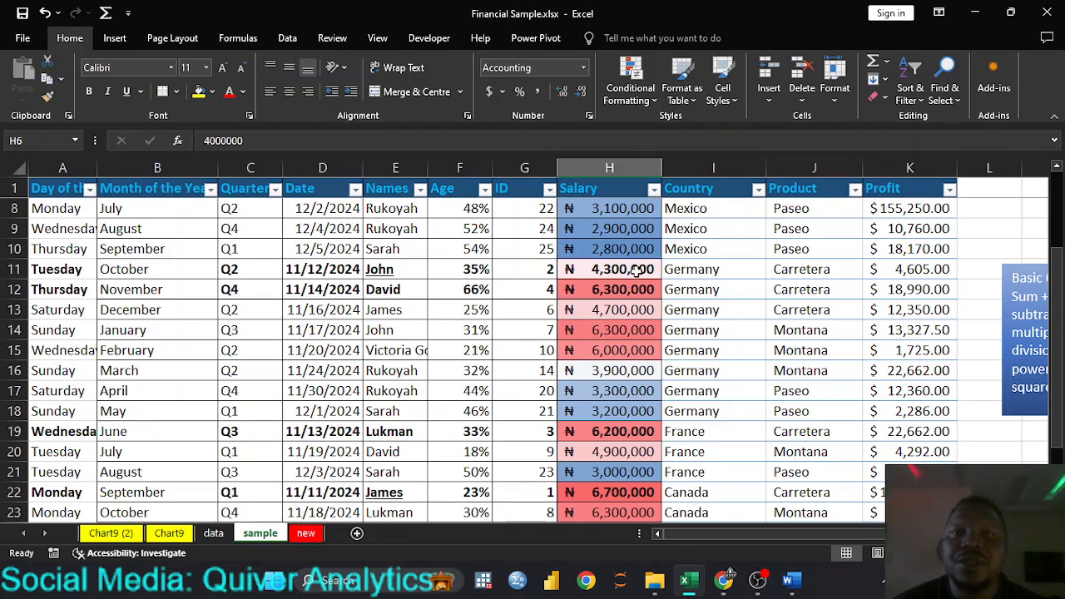
{"action": "scroll", "coordinate": [629, 228], "scroll_direction": "up", "scroll_amount": 2}
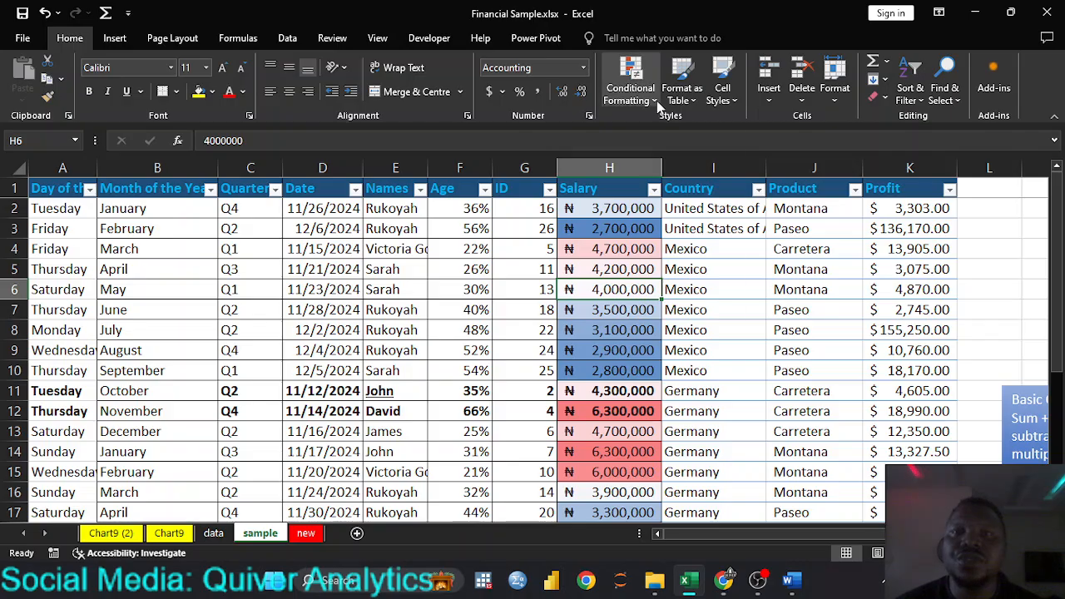
Clear all conditional formatting rules from the entire sample sheet
{"action": "left_click", "coordinate": [631, 93]}
{"action": "mouse_move", "coordinate": [703, 287]}
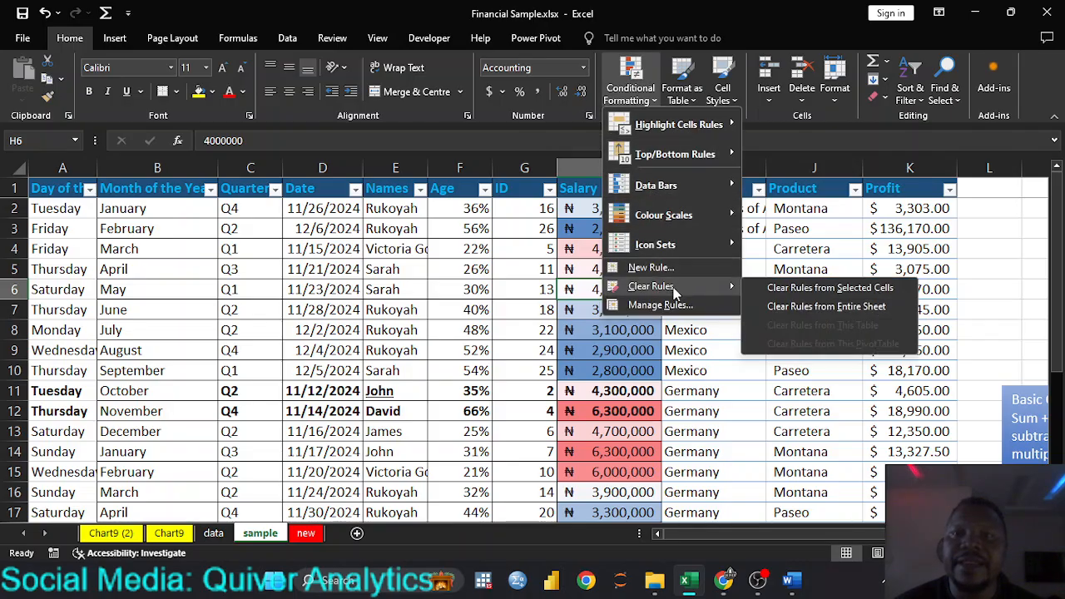
{"action": "left_click", "coordinate": [808, 308]}
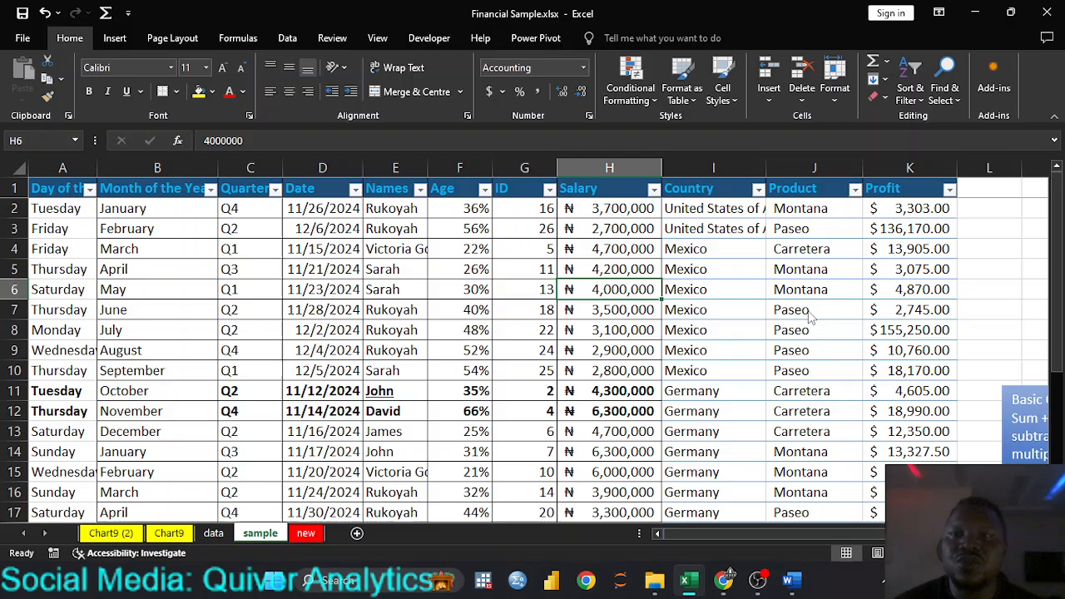
{"action": "left_click", "coordinate": [636, 348]}
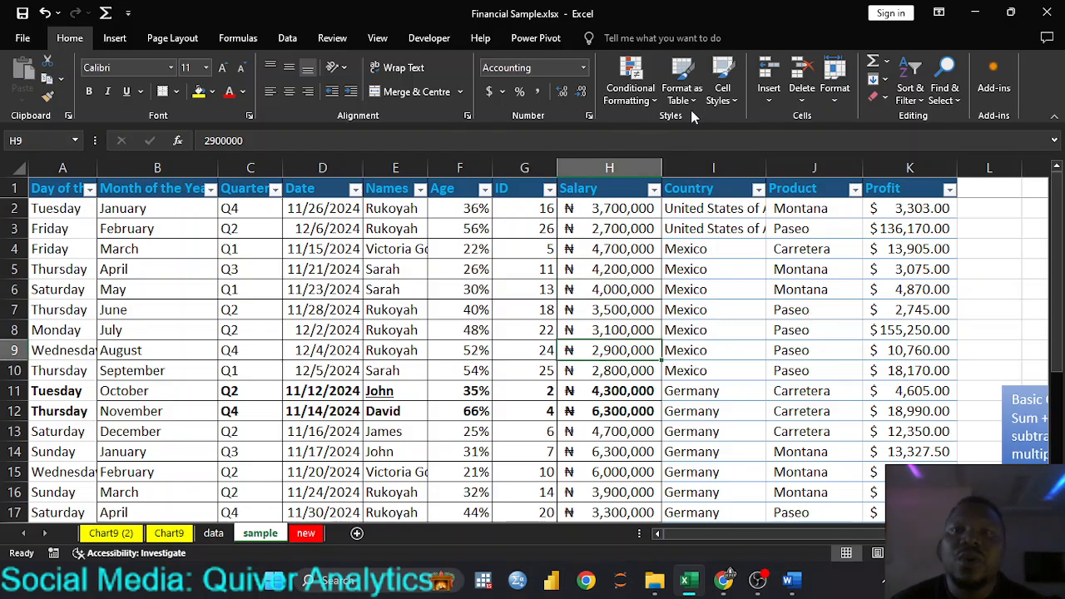
{"action": "left_click", "coordinate": [660, 100]}
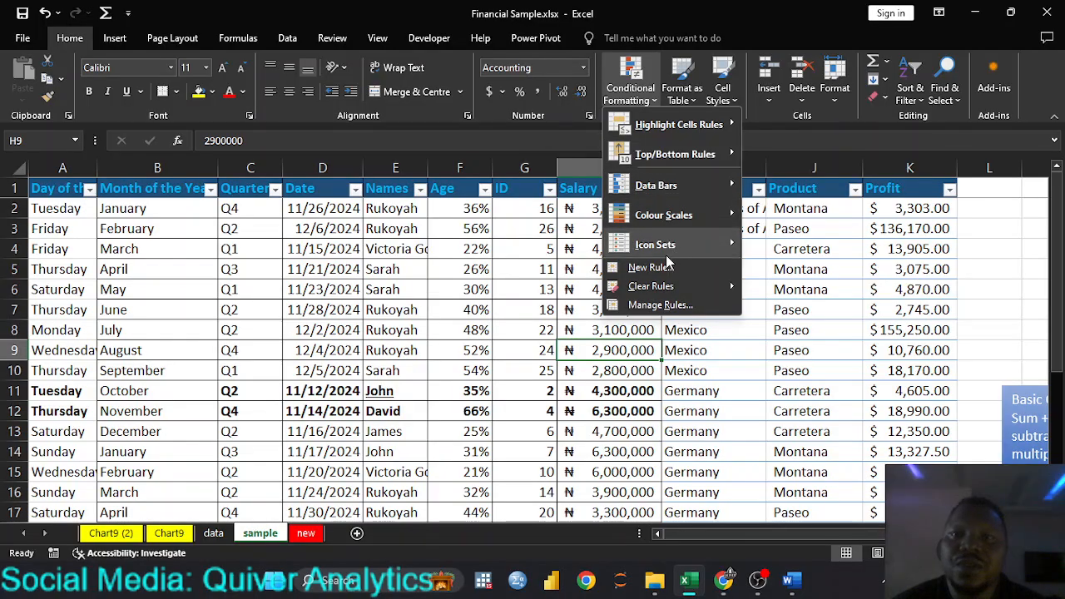
{"action": "mouse_move", "coordinate": [718, 254]}
{"action": "left_click", "coordinate": [609, 353]}
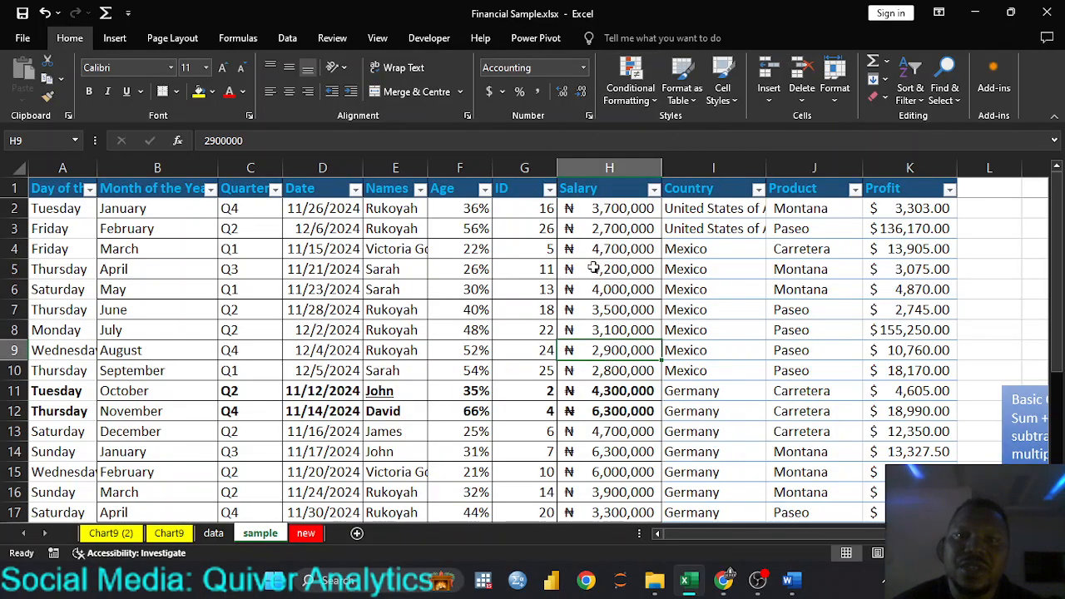
Apply the coloured five-arrow directional icon set as conditional formatting to the Salary values in H2:H27
{"action": "left_click_drag", "start_coordinate": [597, 211], "coordinate": [626, 492]}
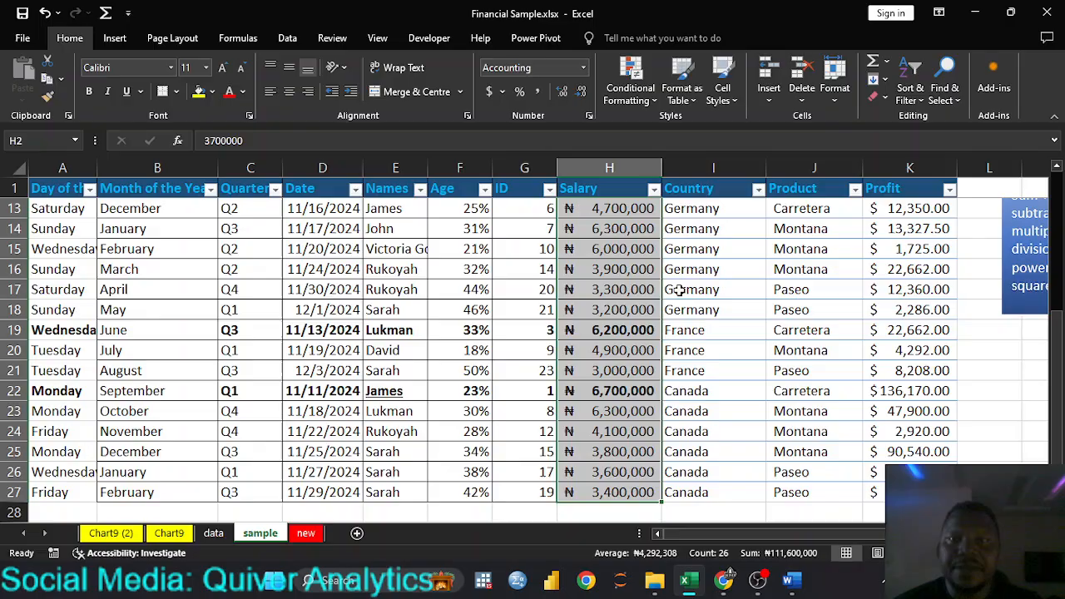
{"action": "left_click", "coordinate": [653, 98]}
{"action": "mouse_move", "coordinate": [688, 254]}
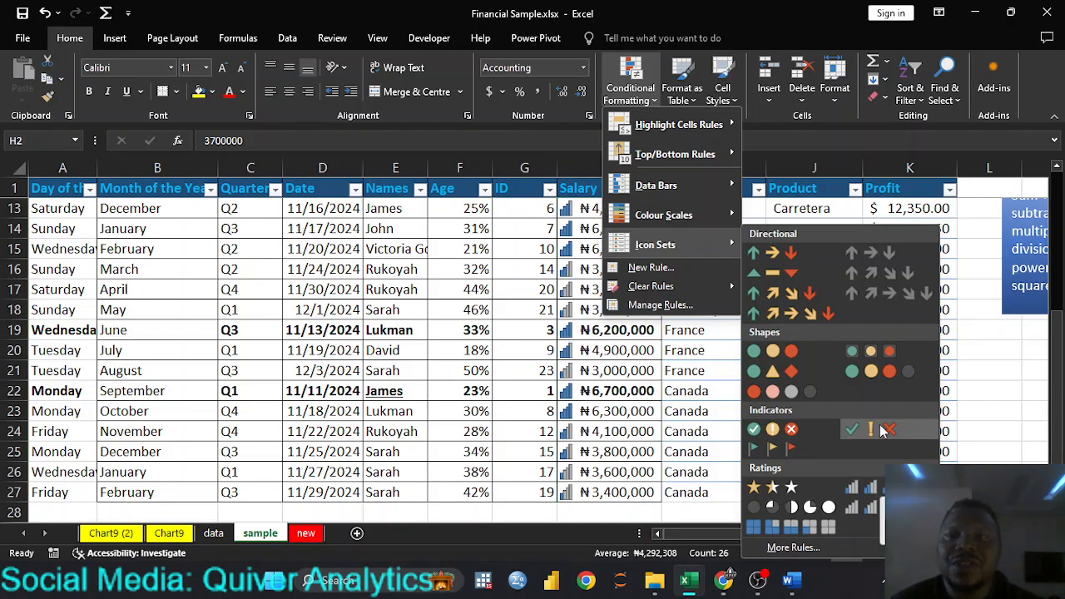
{"action": "left_click", "coordinate": [785, 315]}
{"action": "left_click", "coordinate": [619, 316]}
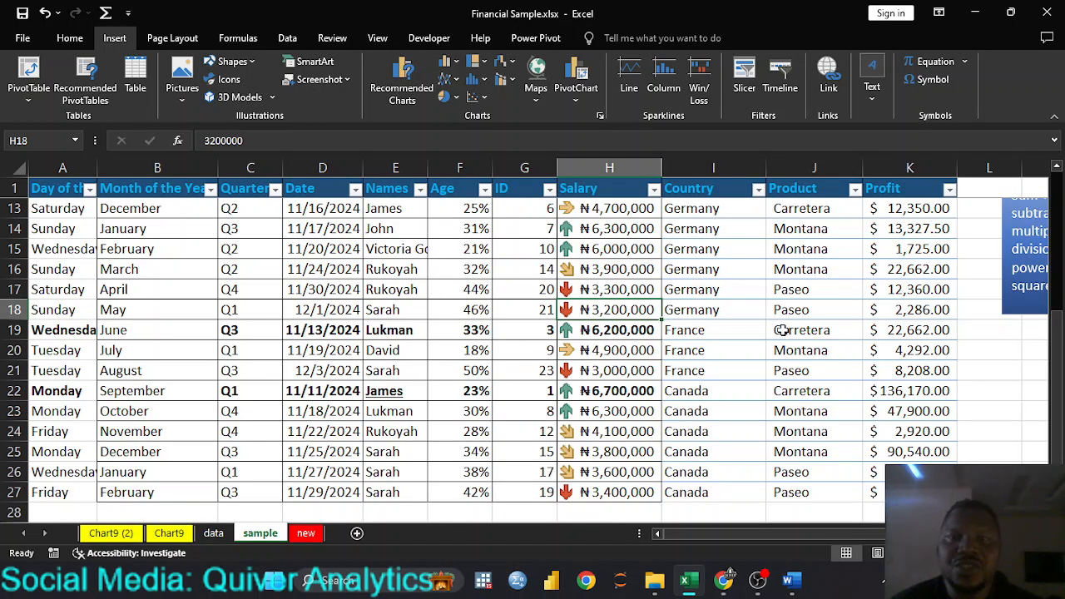
Enter the headings q1, q2 and q3 in cells D29, E29 and F29 below the table
{"action": "scroll", "coordinate": [614, 374], "scroll_direction": "down", "scroll_amount": 2}
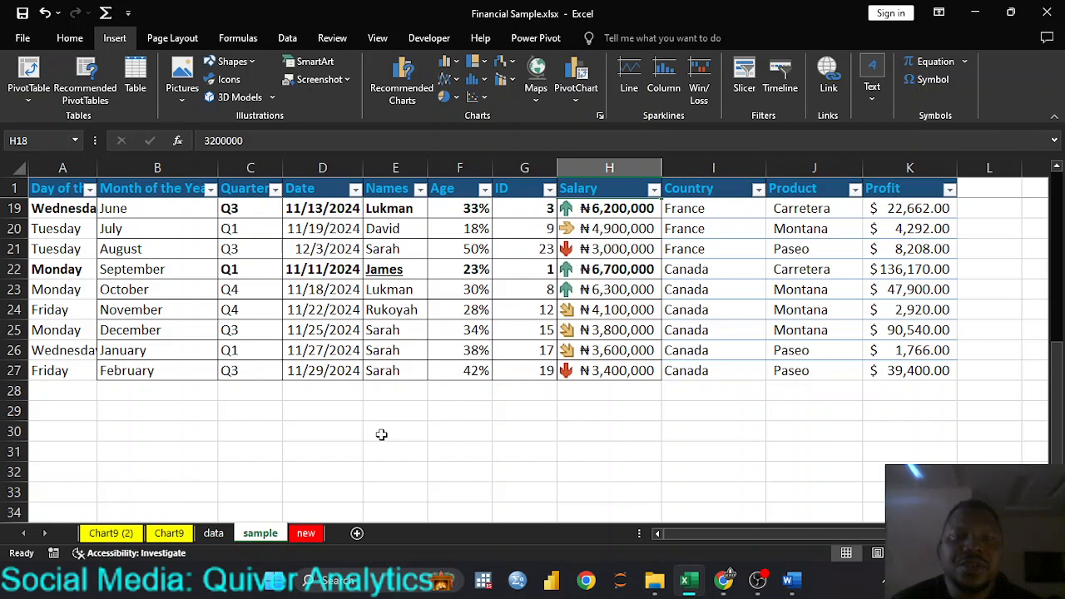
{"action": "left_click", "coordinate": [341, 433]}
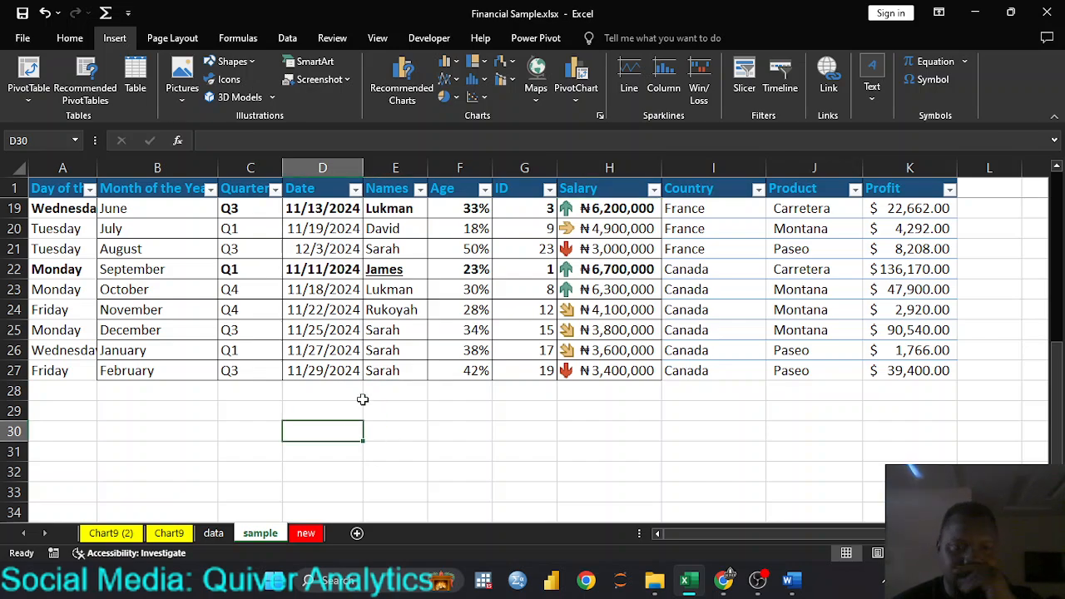
{"action": "left_click", "coordinate": [351, 411]}
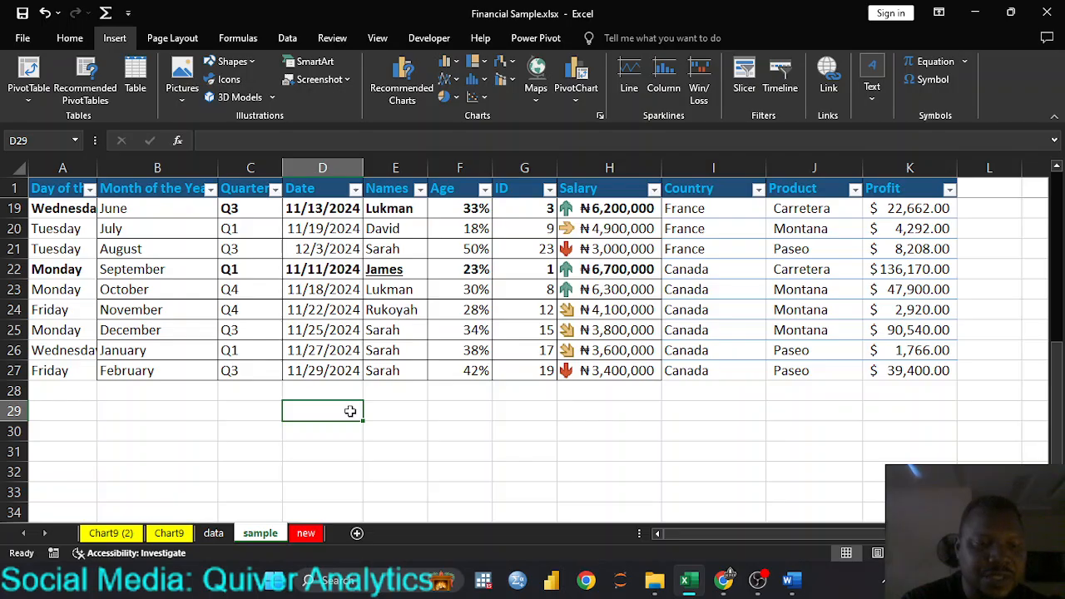
{"action": "type", "text": "q1"}
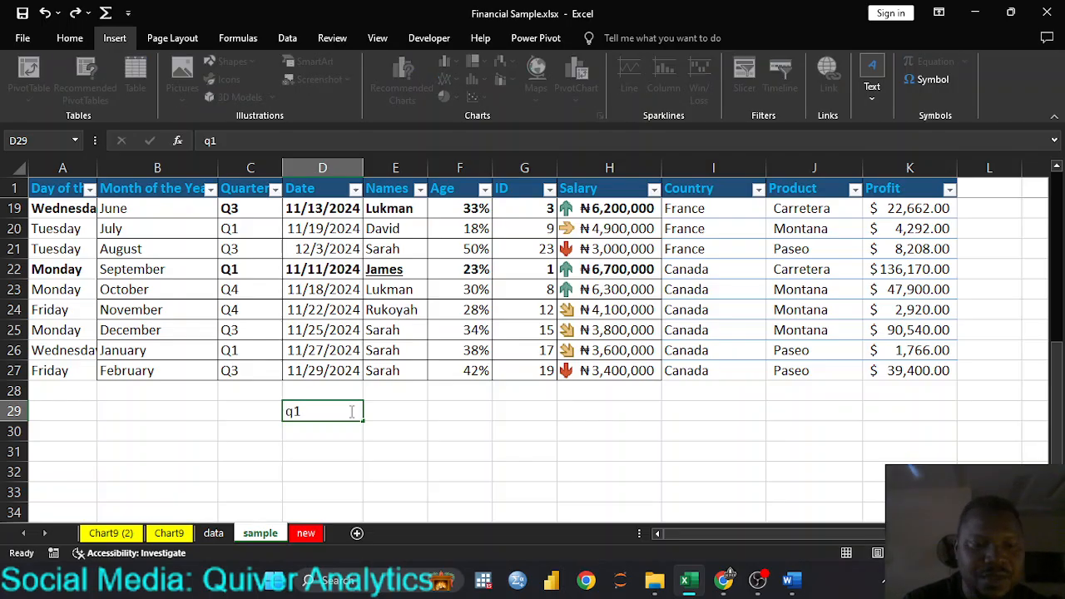
{"action": "key", "text": "Tab"}
{"action": "type", "text": "q"}
{"action": "key", "text": "Tab"}
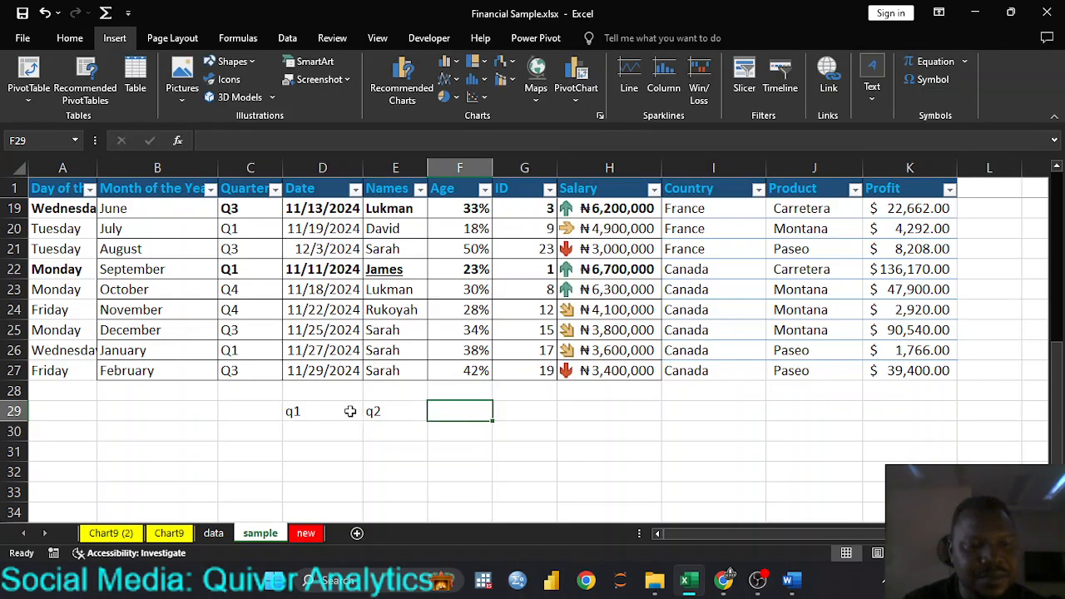
{"action": "type", "text": "a3"}
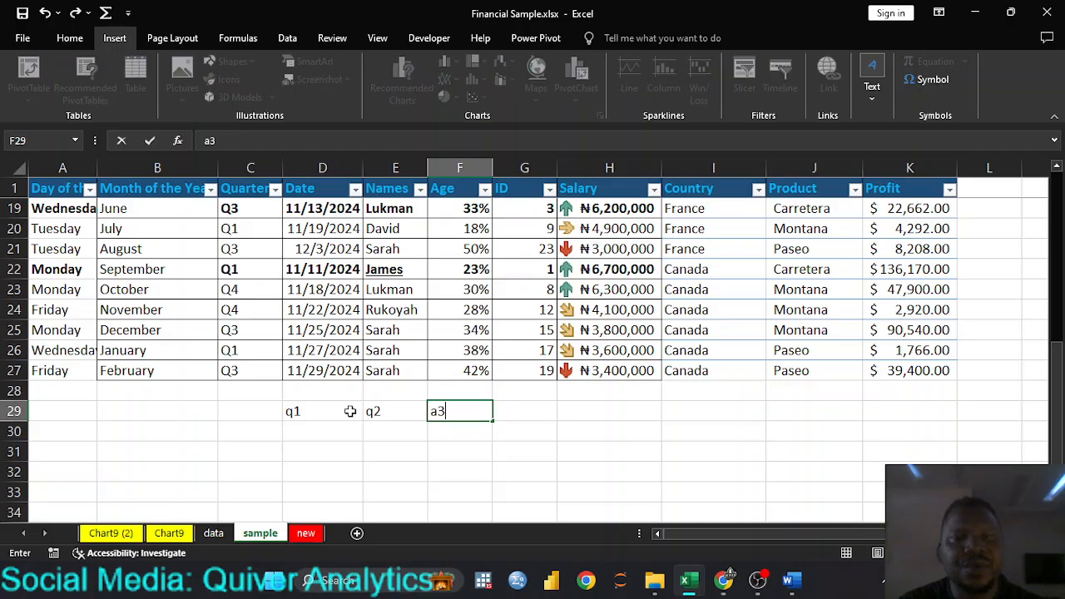
{"action": "key", "text": "BackSpace"}
{"action": "key", "text": "BackSpace"}
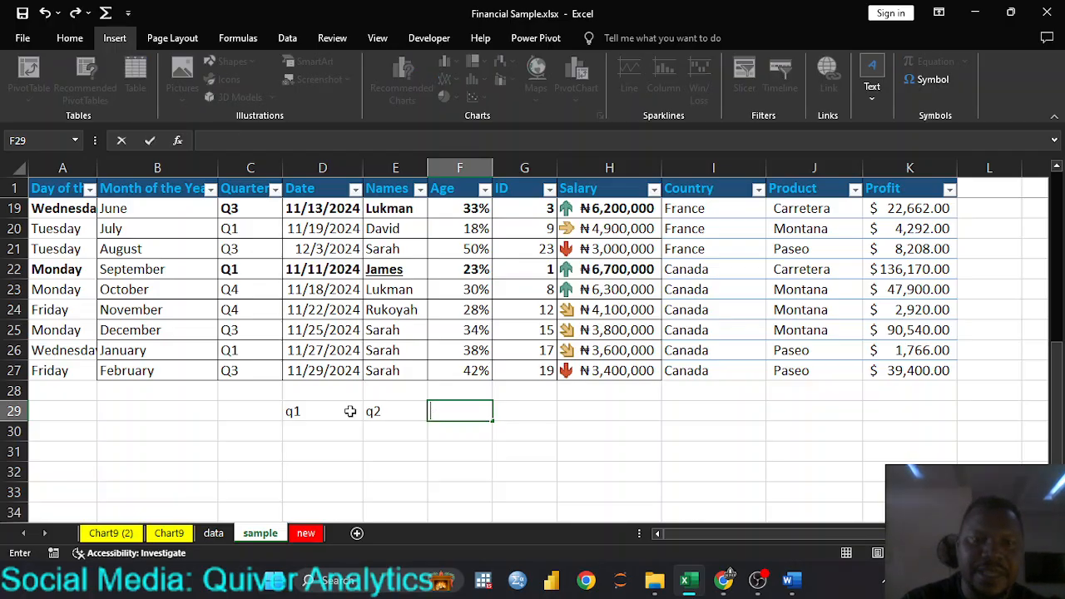
{"action": "type", "text": "q3"}
{"action": "key", "text": "Return"}
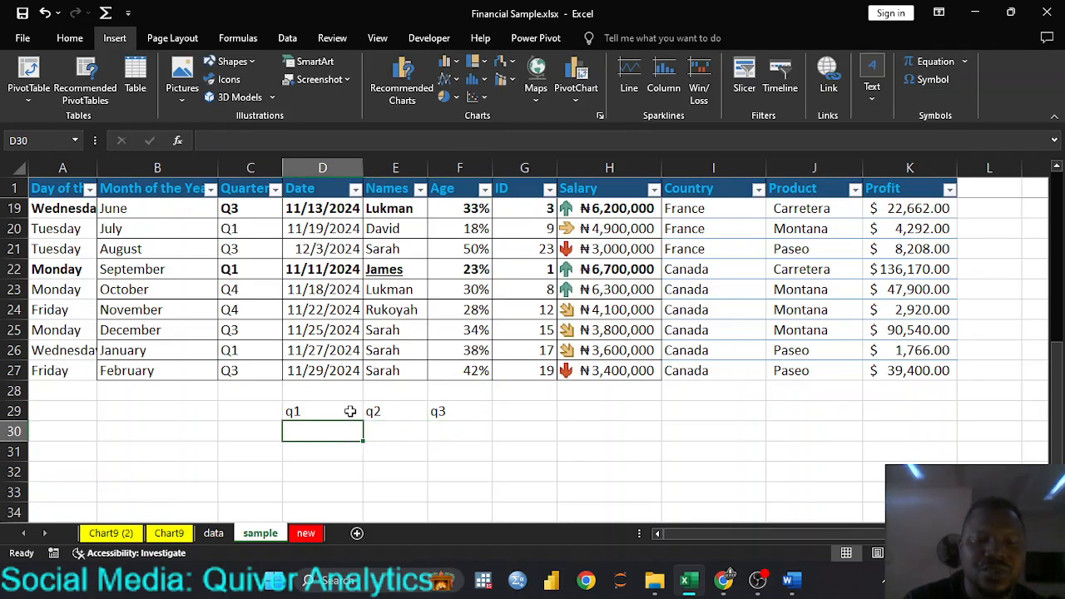
Enter 200 under q1 in D30 and 350 under q2 in E30
{"action": "type", "text": "200"}
{"action": "key", "text": "Tab"}
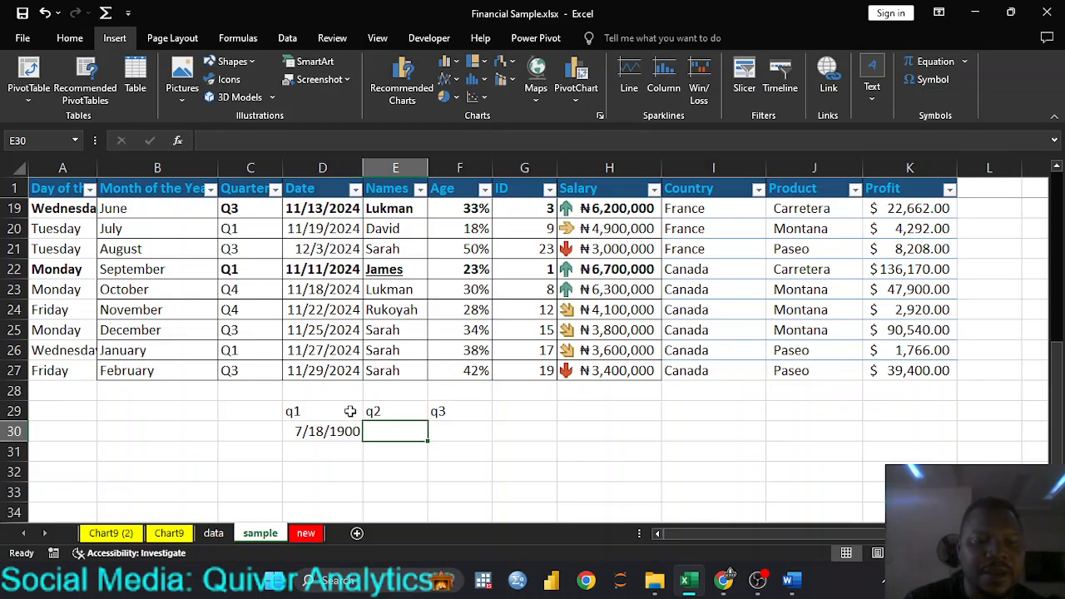
{"action": "type", "text": "350"}
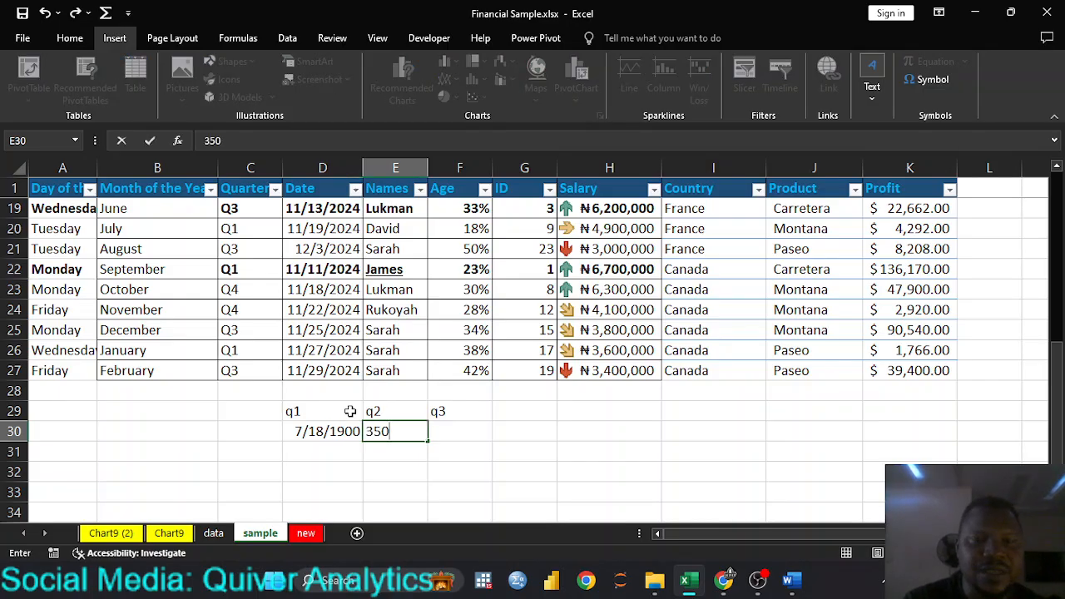
{"action": "key", "text": "Tab"}
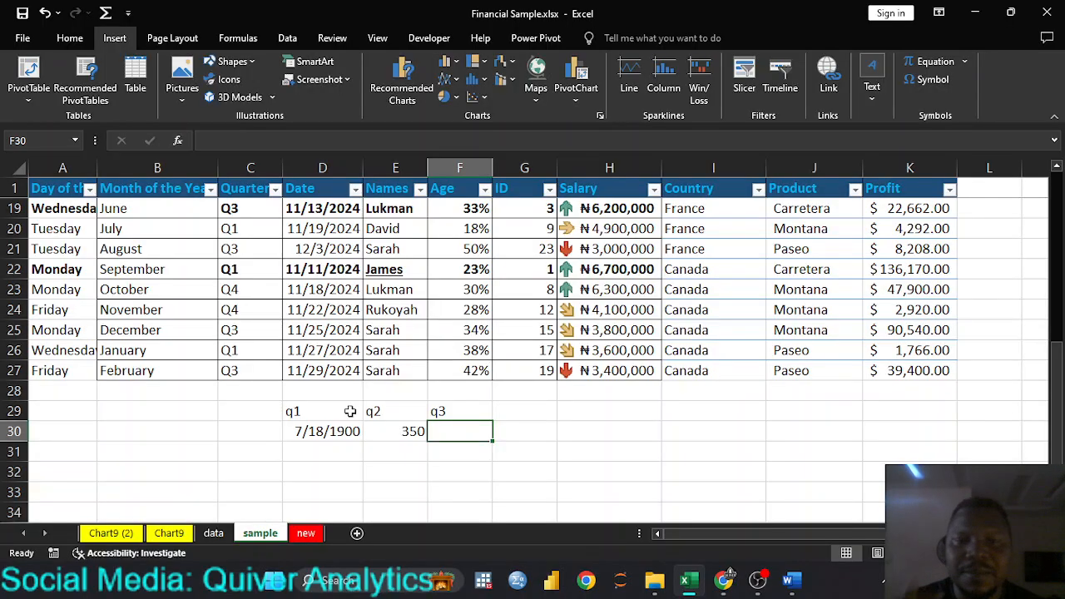
Move the small quarter block in D29:F30 one column over so that it starts at E29
{"action": "left_click_drag", "start_coordinate": [337, 411], "coordinate": [442, 432]}
{"action": "key", "text": "ctrl+c"}
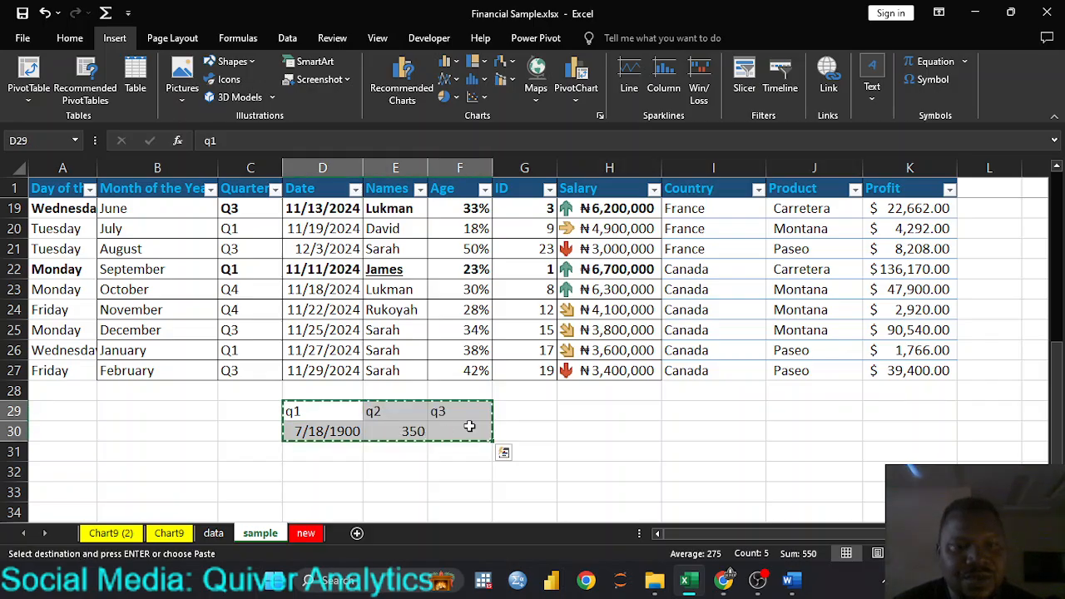
{"action": "left_click", "coordinate": [422, 411]}
{"action": "key", "text": "ctrl+v"}
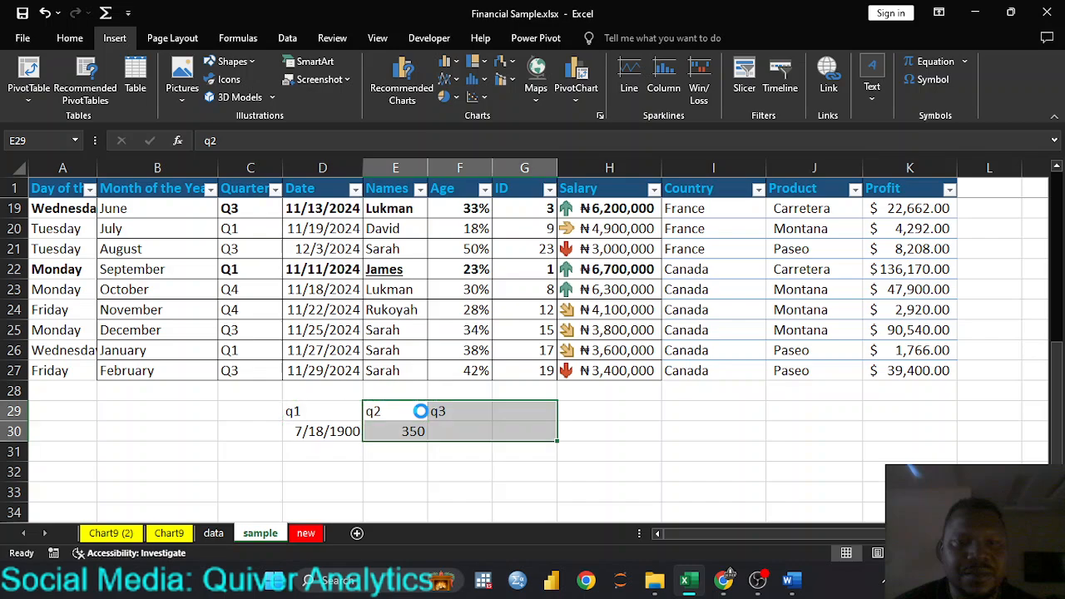
Re-enter 200 under q1 in E30 and change the cell's number format to General
{"action": "left_click", "coordinate": [414, 432]}
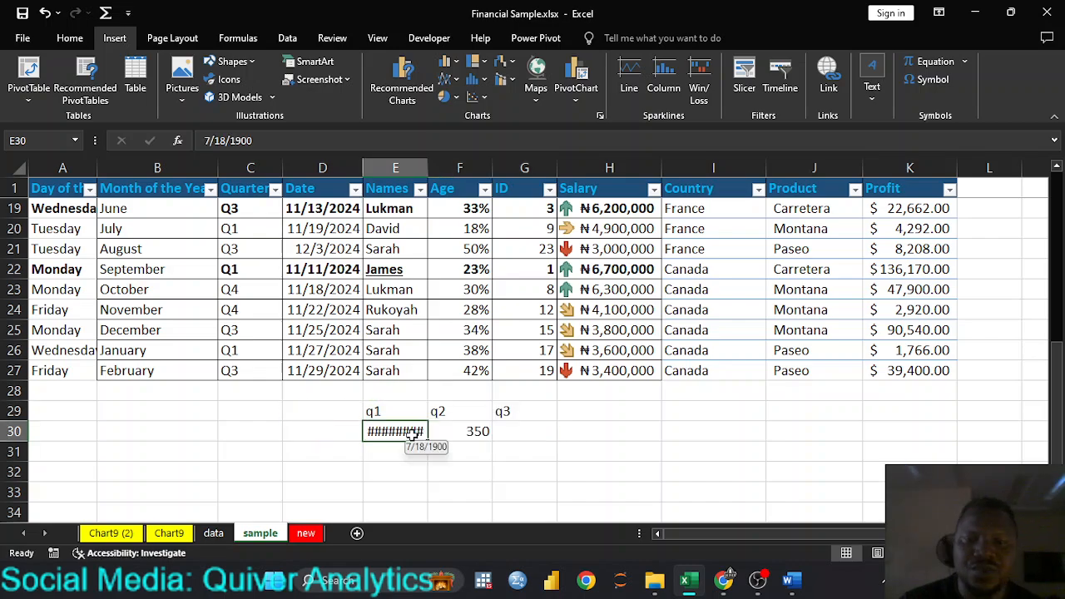
{"action": "type", "text": "200"}
{"action": "key", "text": "Return"}
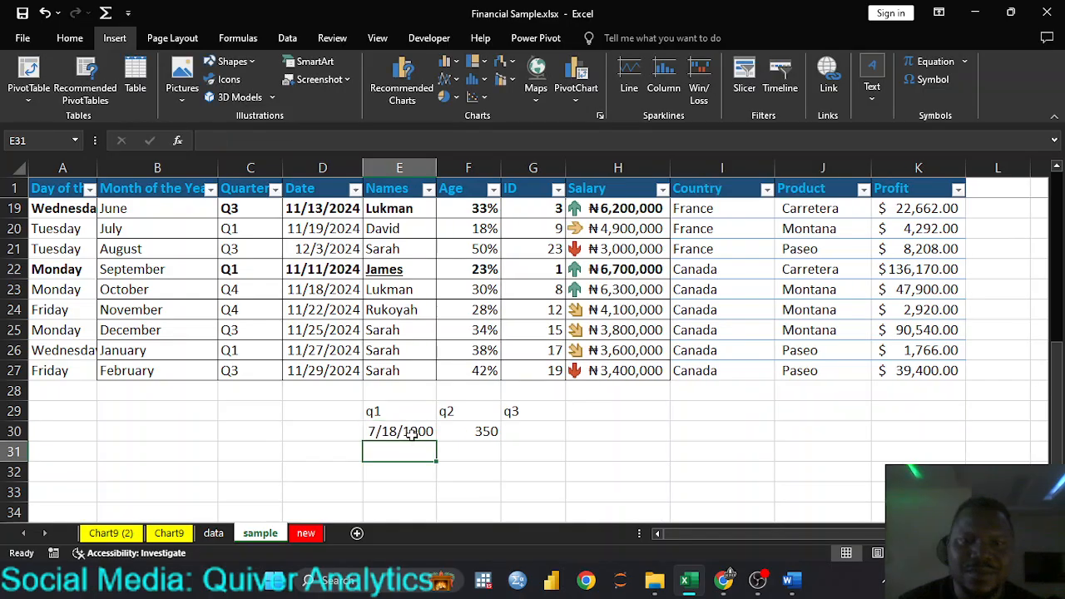
{"action": "left_click", "coordinate": [412, 434]}
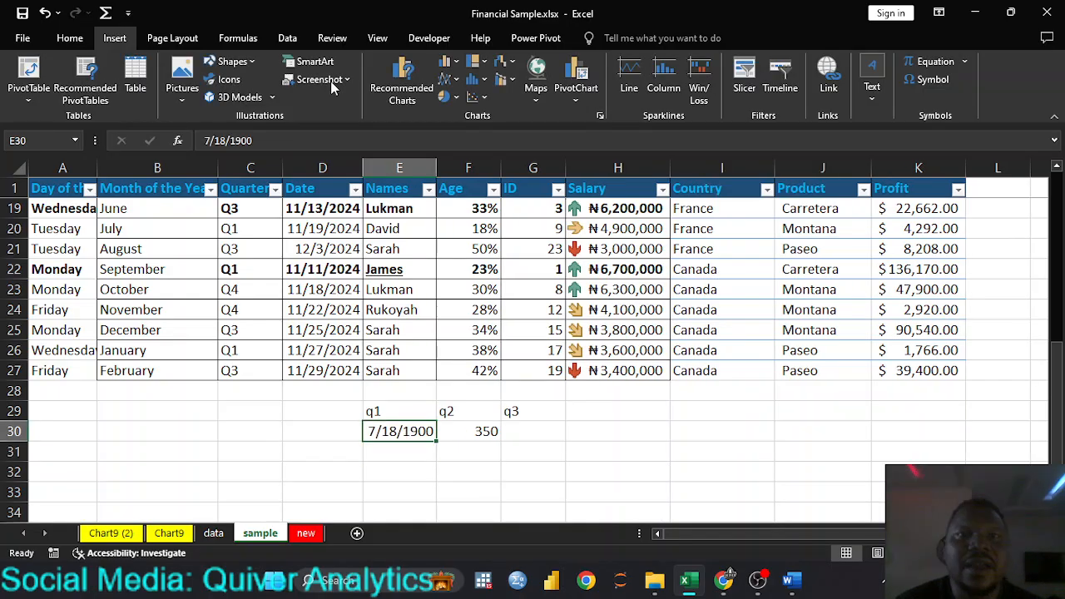
{"action": "scroll", "coordinate": [332, 88], "scroll_direction": "up", "scroll_amount": 1}
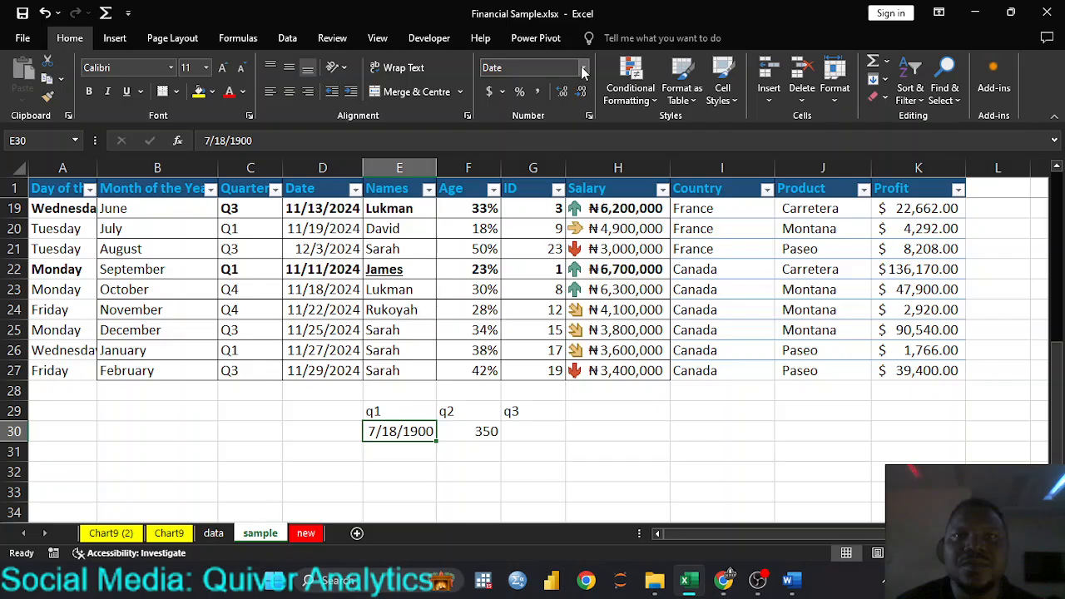
{"action": "left_click", "coordinate": [584, 69]}
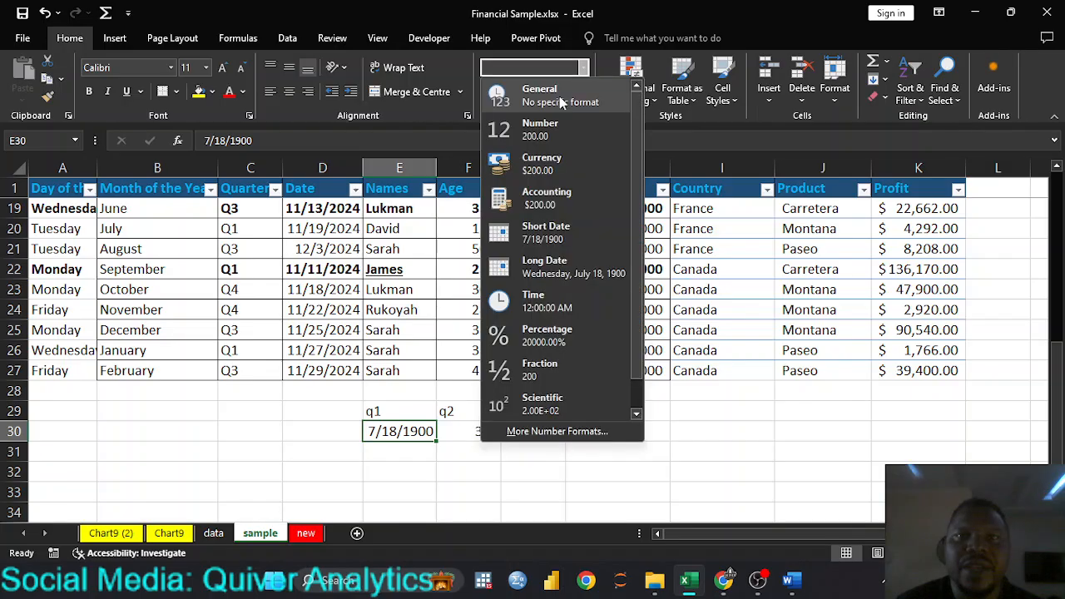
{"action": "left_click", "coordinate": [559, 96]}
Enter 570 under q3 in G30
{"action": "key", "text": "Right"}
{"action": "key", "text": "Right"}
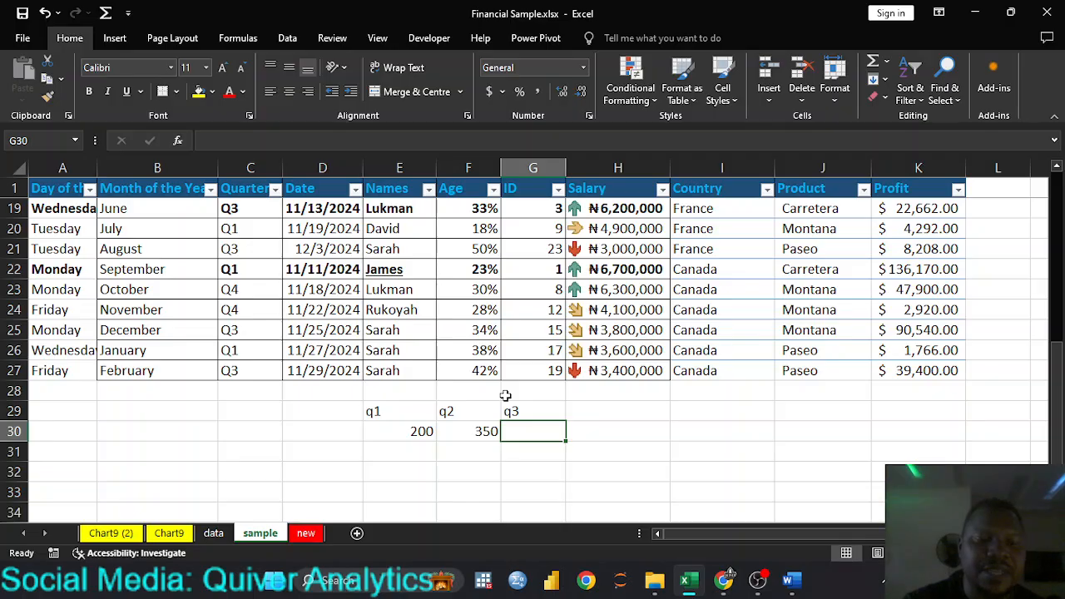
{"action": "type", "text": "570"}
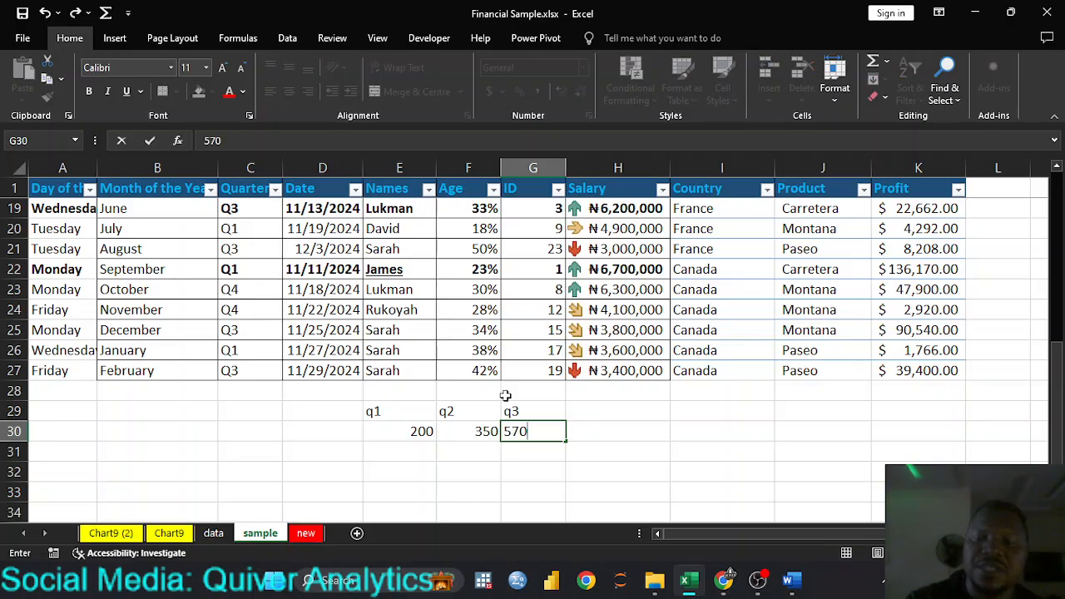
{"action": "key", "text": "Return"}
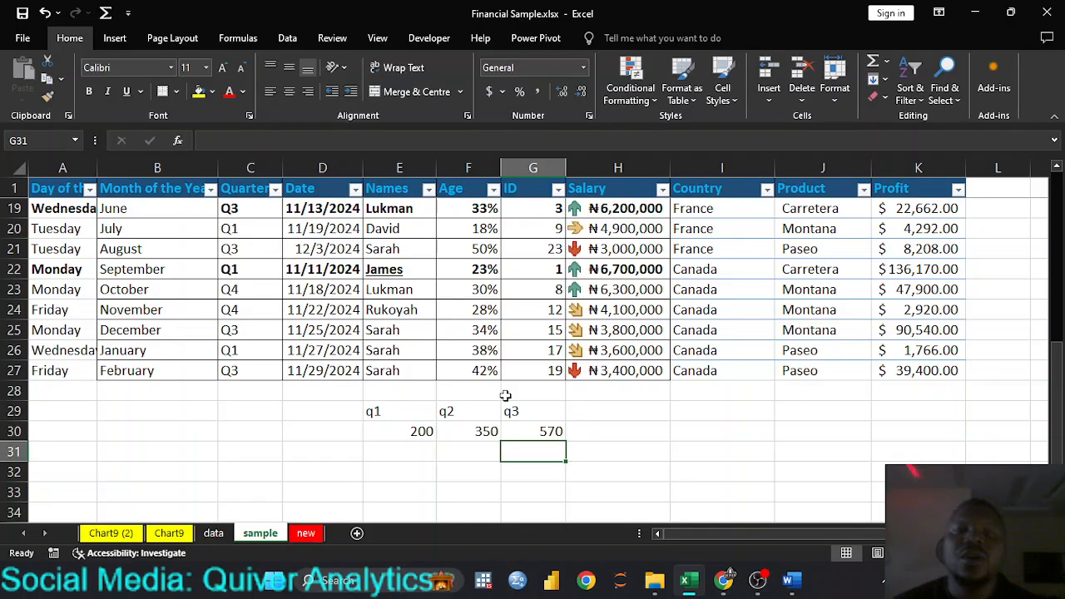
Insert a Line sparkline in H30 using E30:G30 as its data range
{"action": "left_click", "coordinate": [584, 432]}
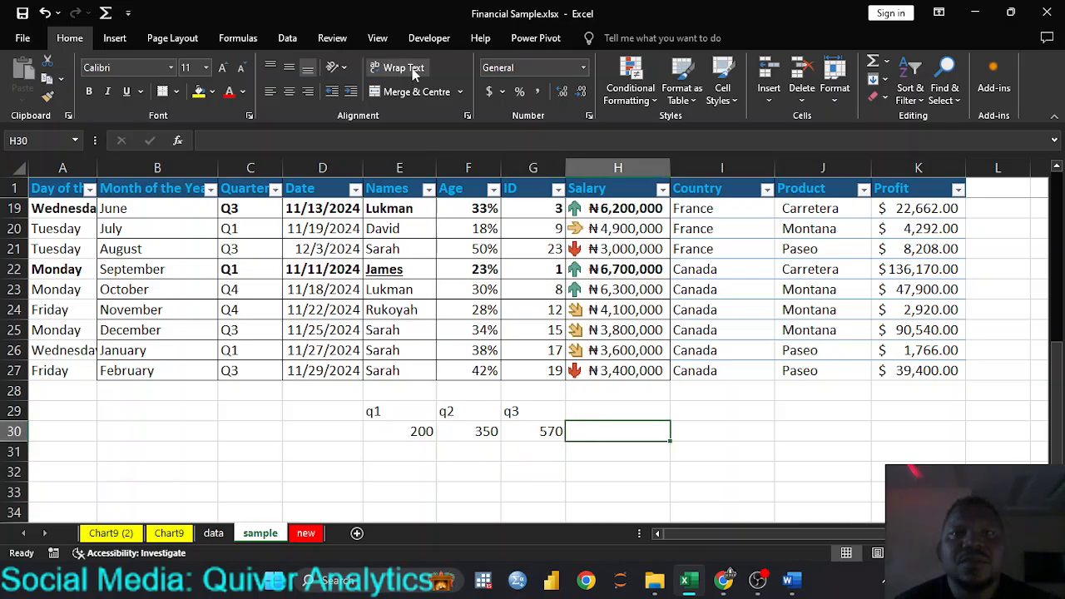
{"action": "left_click", "coordinate": [116, 38]}
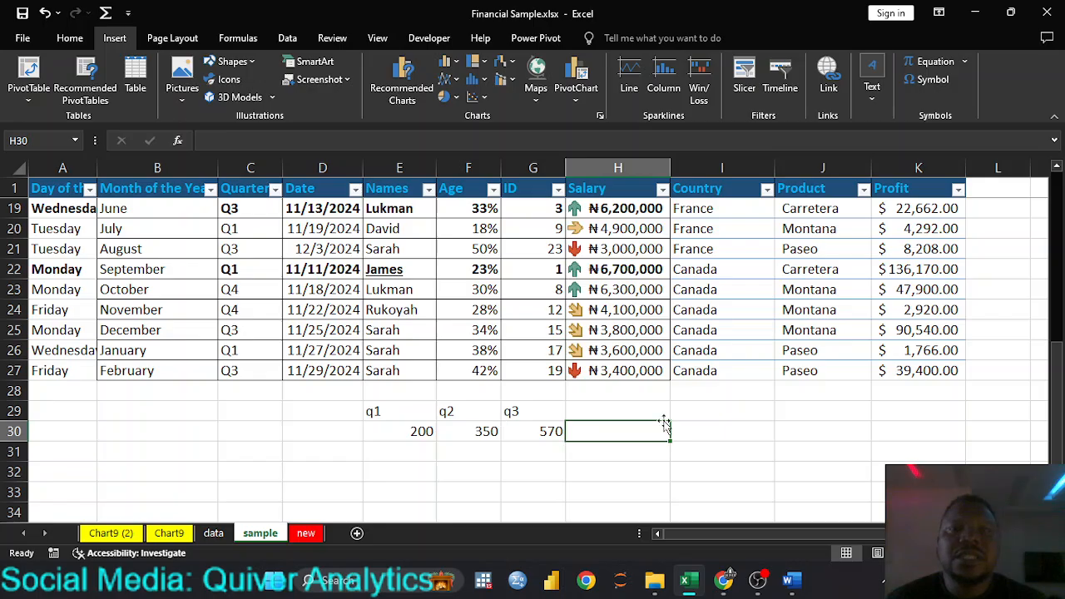
{"action": "left_click", "coordinate": [630, 87]}
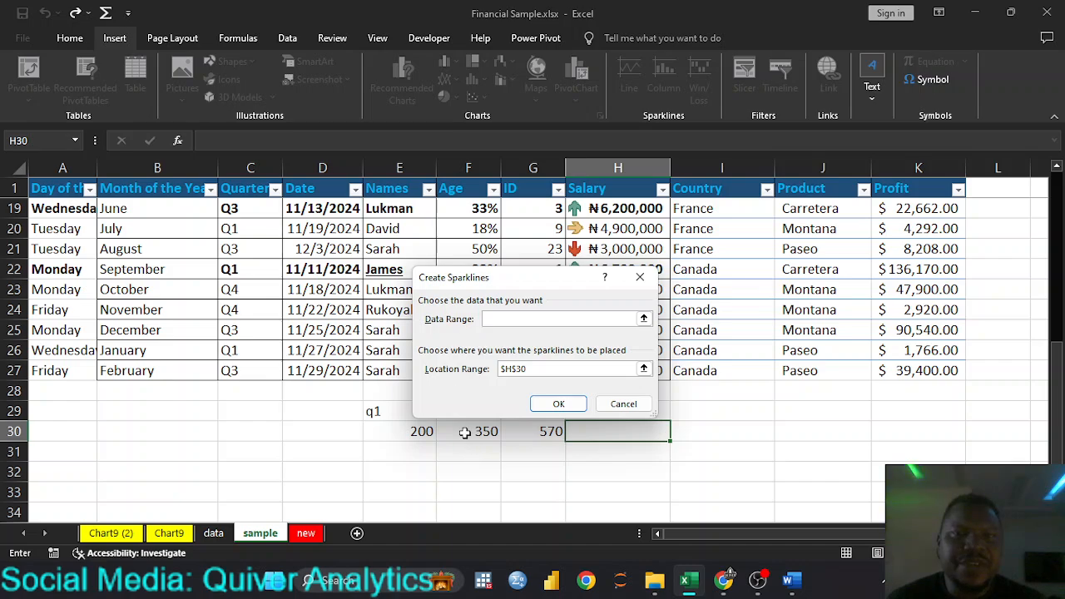
{"action": "left_click_drag", "start_coordinate": [401, 433], "coordinate": [552, 433]}
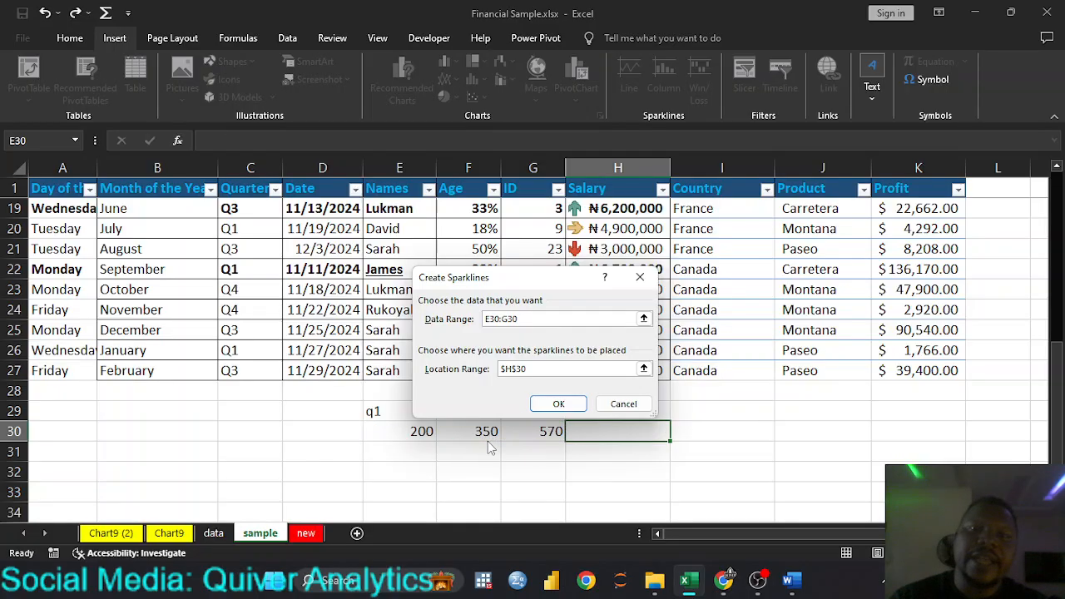
{"action": "key", "text": "Return"}
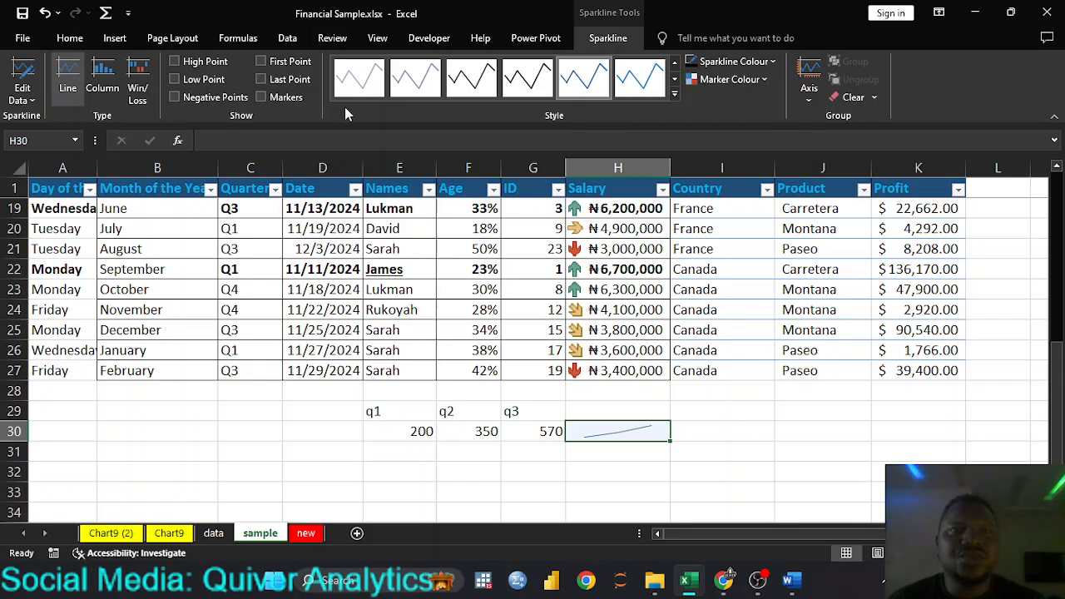
Give the H30 sparkline an orange line style and show its High, Low, First and Last Points and Markers
{"action": "left_click", "coordinate": [675, 94]}
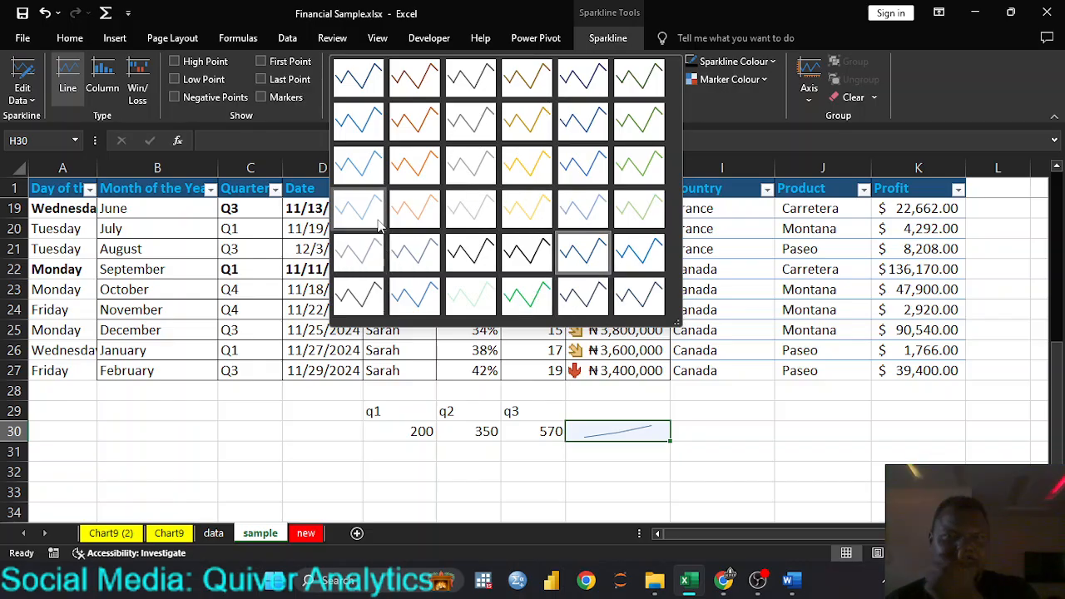
{"action": "left_click", "coordinate": [432, 179]}
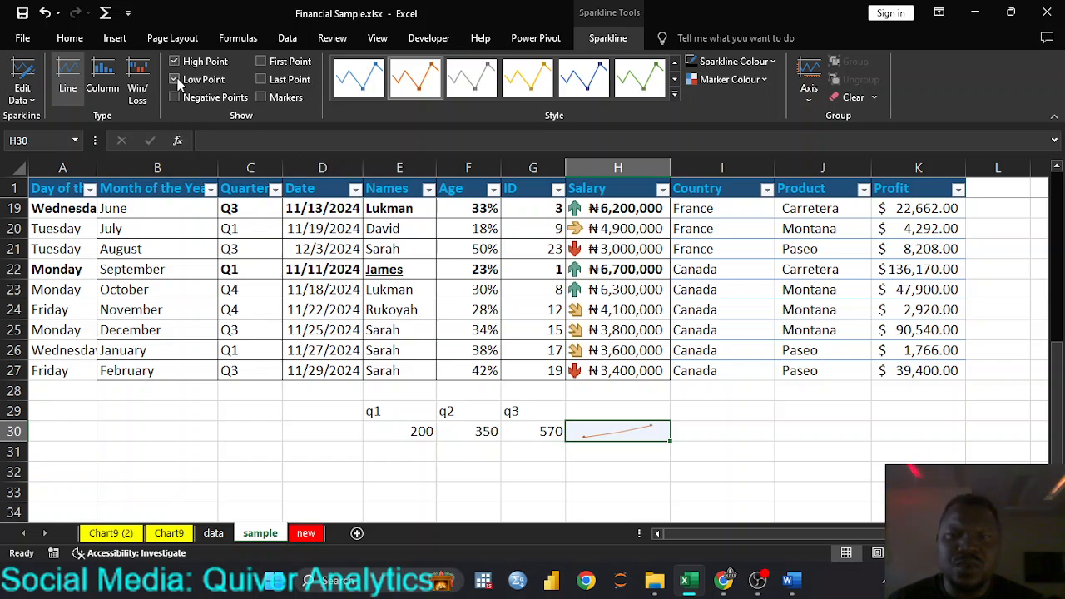
{"action": "left_click", "coordinate": [268, 67]}
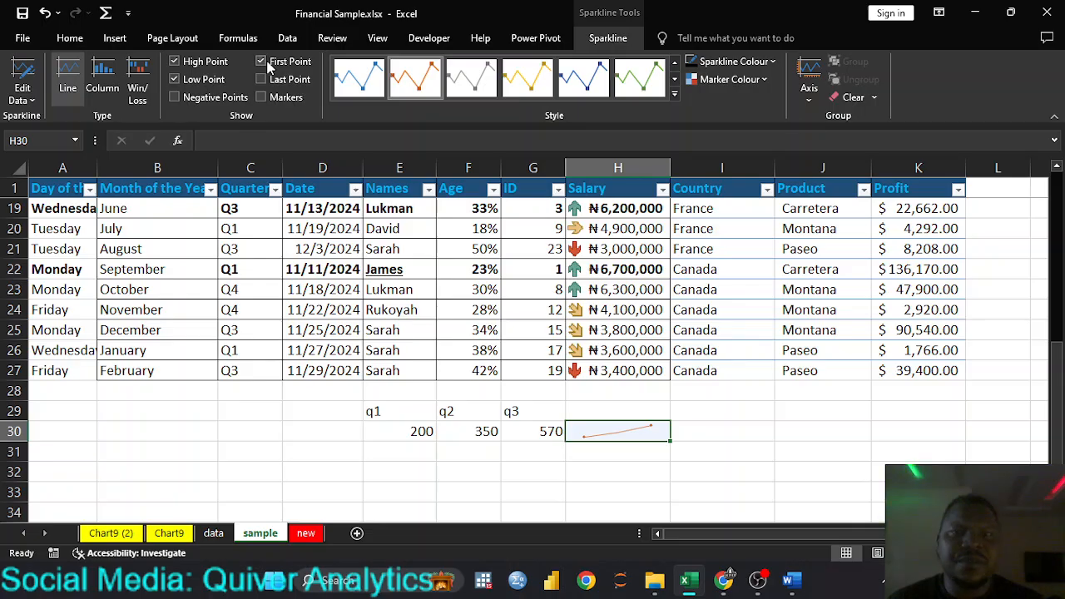
{"action": "left_click", "coordinate": [265, 80]}
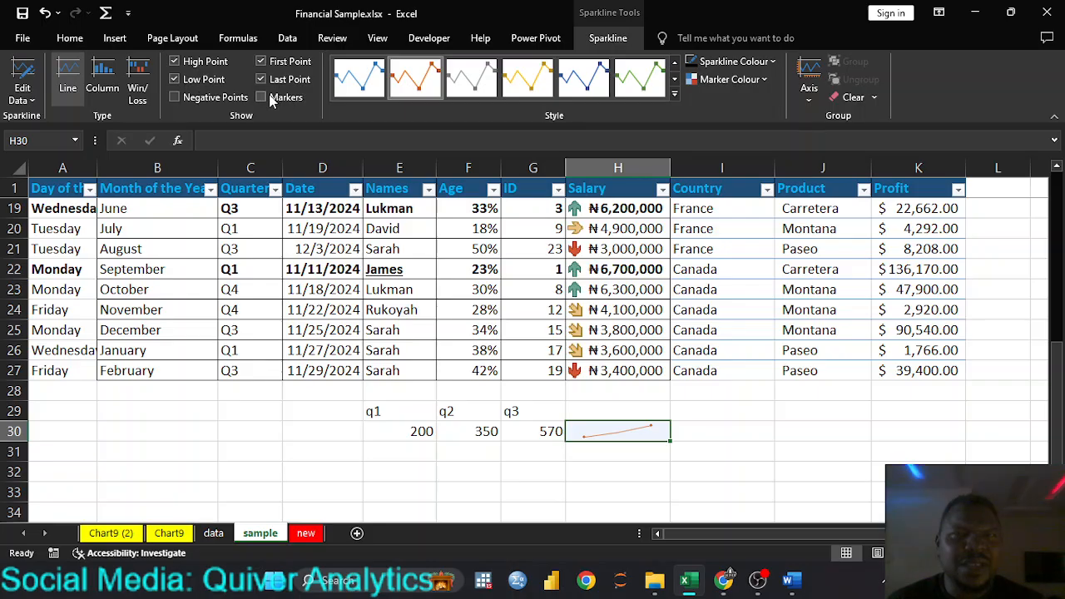
{"action": "left_click", "coordinate": [262, 97]}
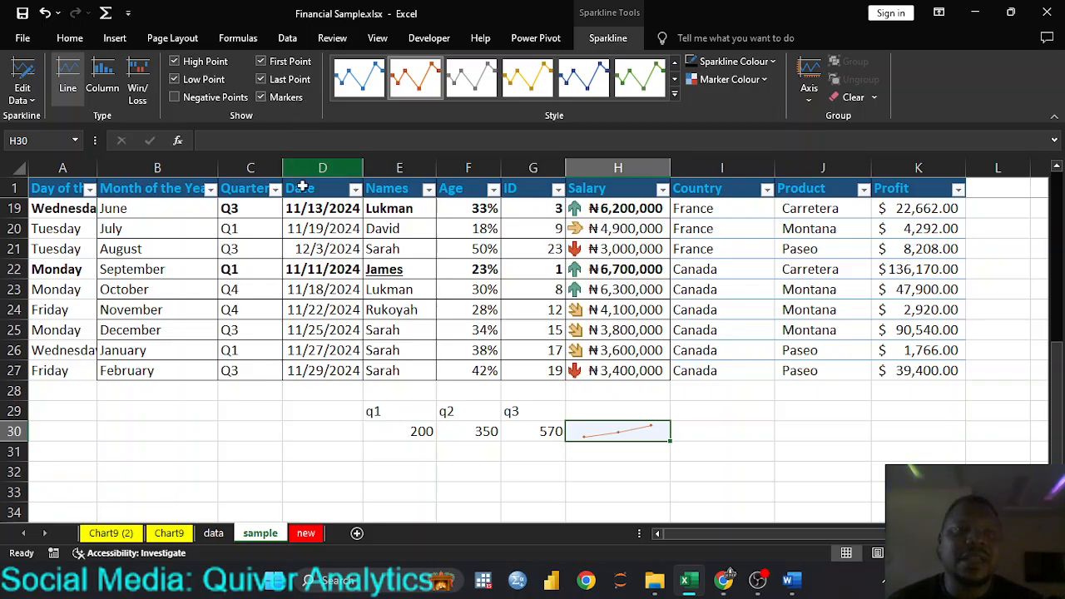
Change the q3 value in G30 to 180 and select the sparkline in H30
{"action": "left_click", "coordinate": [541, 436]}
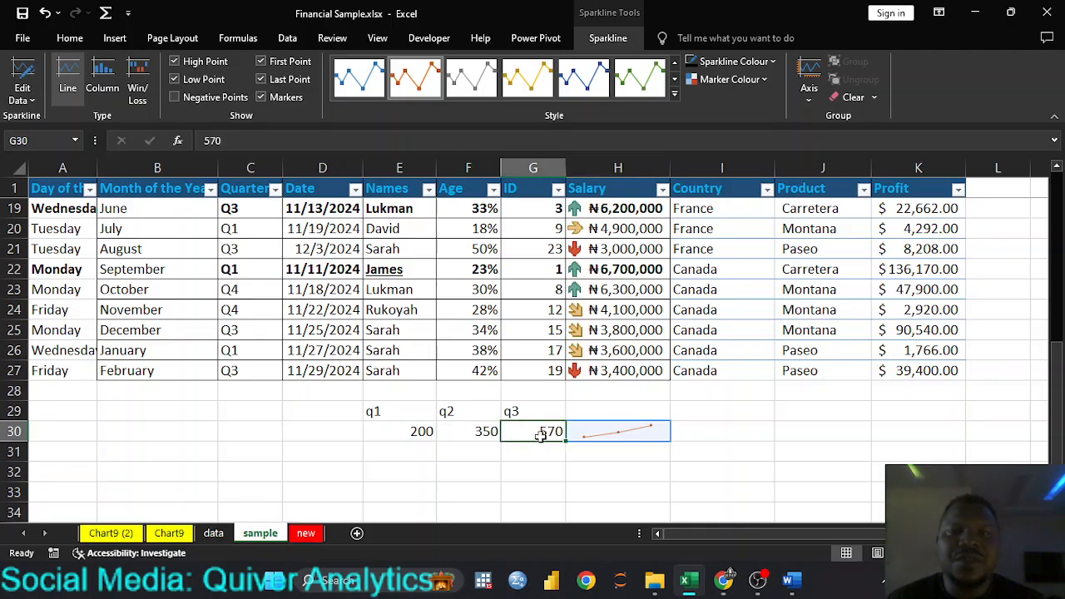
{"action": "type", "text": "180"}
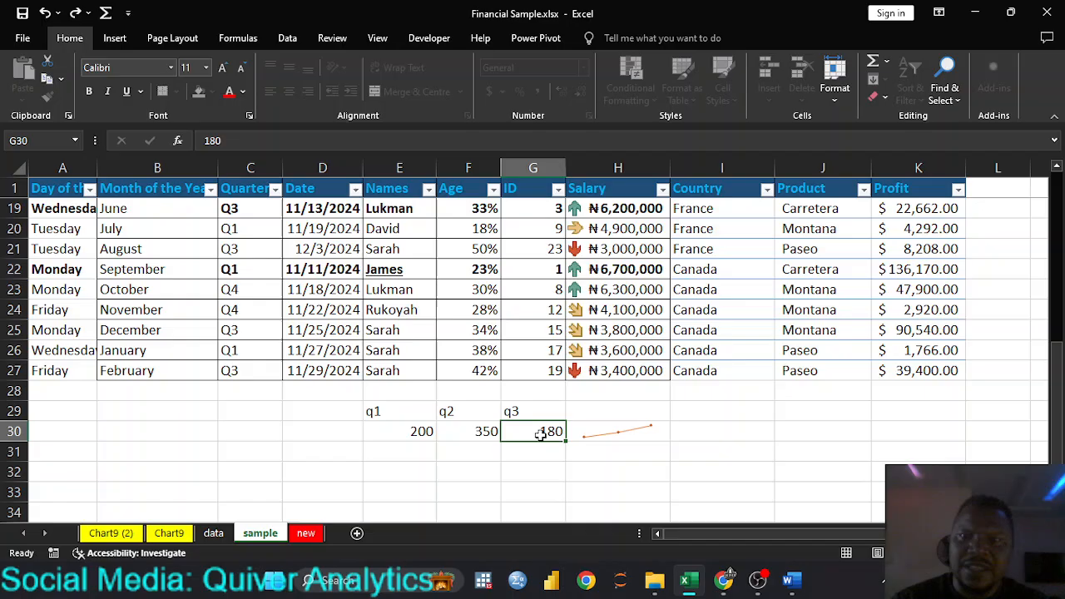
{"action": "key", "text": "Return"}
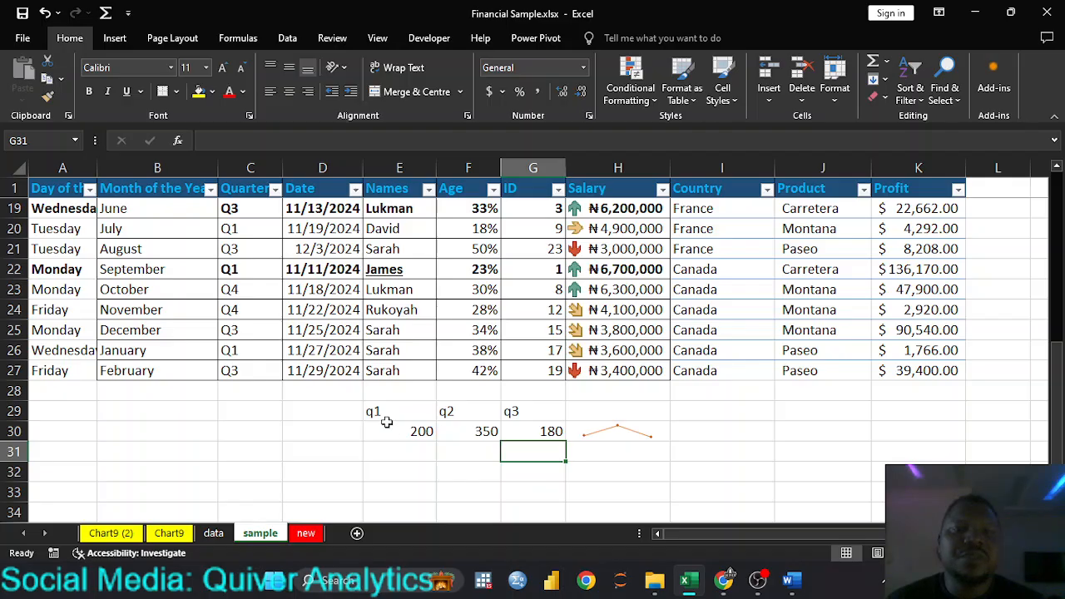
{"action": "left_click", "coordinate": [626, 431]}
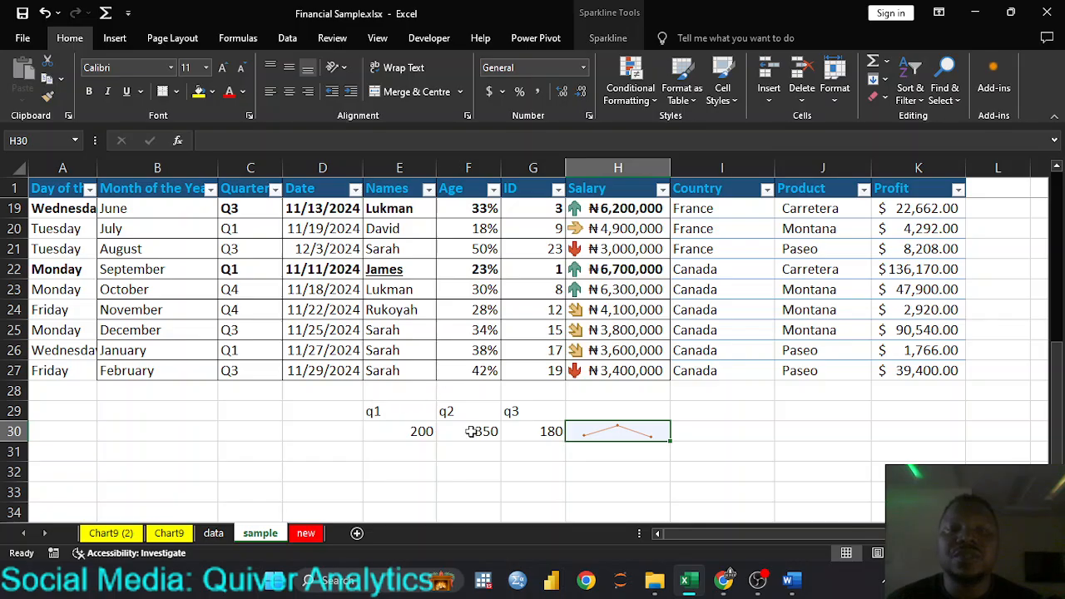
{"action": "left_click_drag", "start_coordinate": [379, 412], "coordinate": [649, 445]}
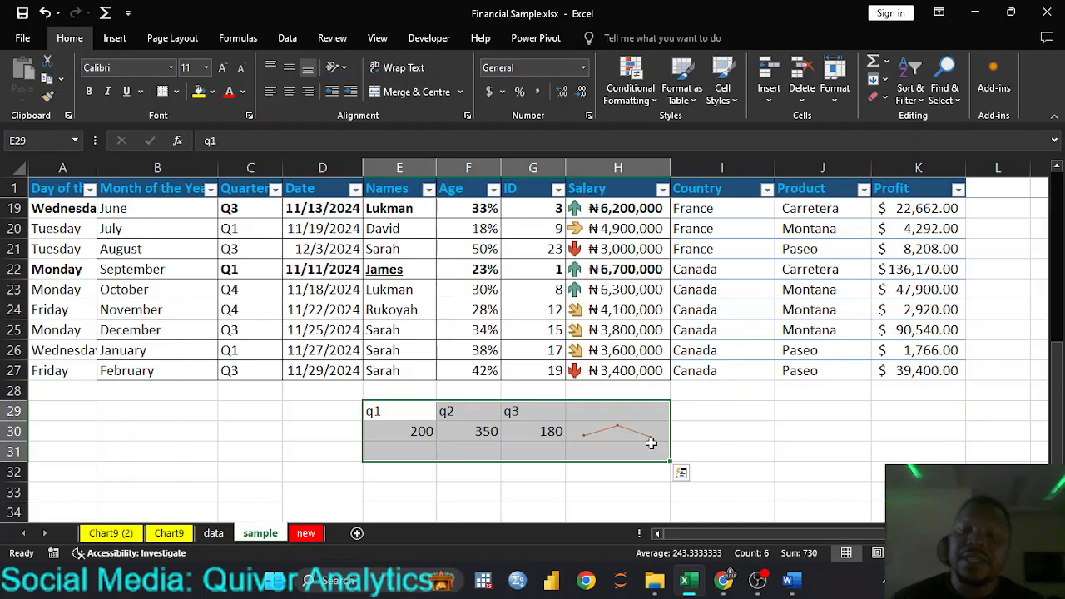
{"action": "key", "text": "Delete"}
{"action": "scroll", "coordinate": [716, 432], "scroll_direction": "up", "scroll_amount": 6}
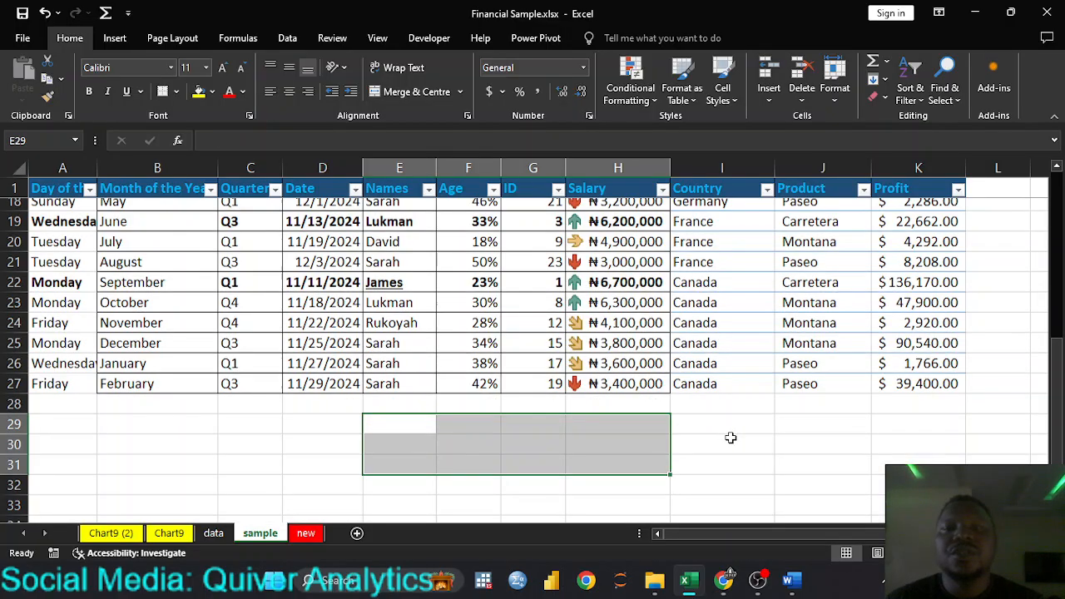
{"action": "scroll", "coordinate": [721, 411], "scroll_direction": "down", "scroll_amount": 5}
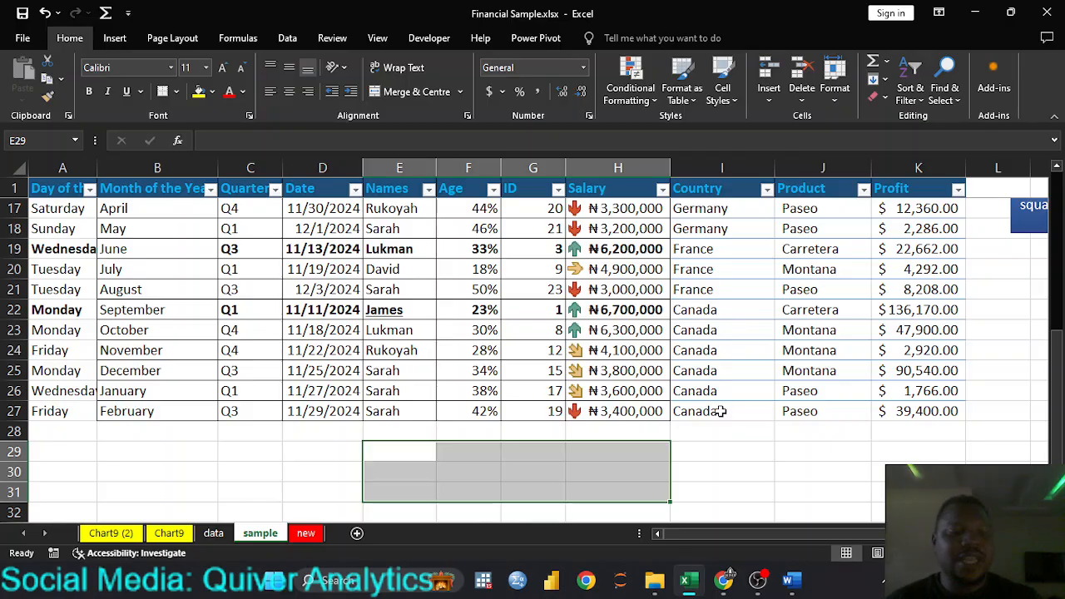
{"action": "key", "text": "ctrl+z"}
Insert a Column sparkline in H30 using E30:G30 as its data range, replacing the line sparkline
{"action": "left_click", "coordinate": [651, 471]}
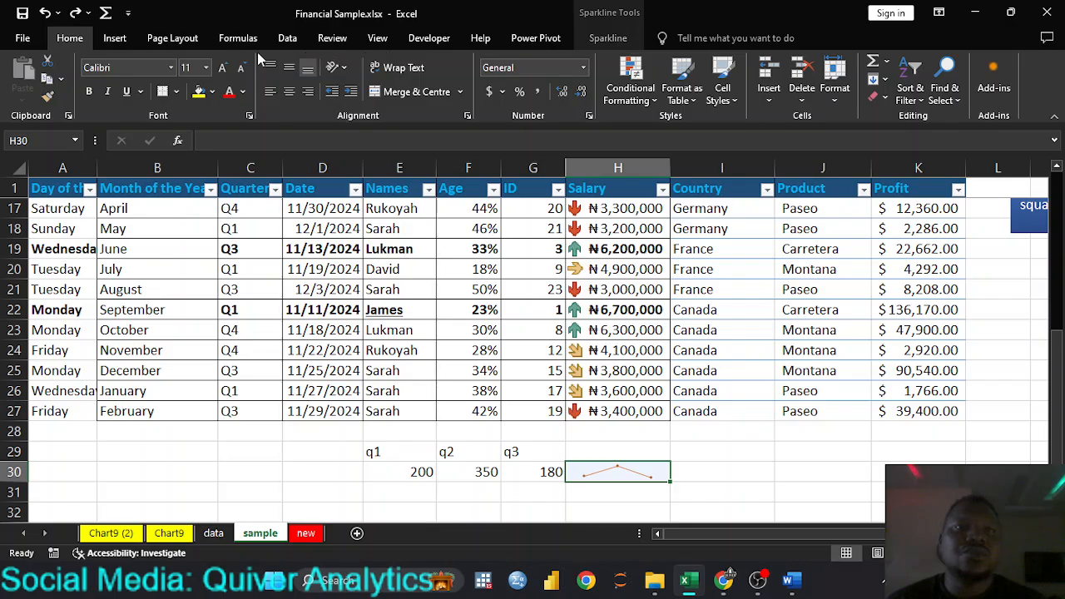
{"action": "left_click", "coordinate": [124, 42]}
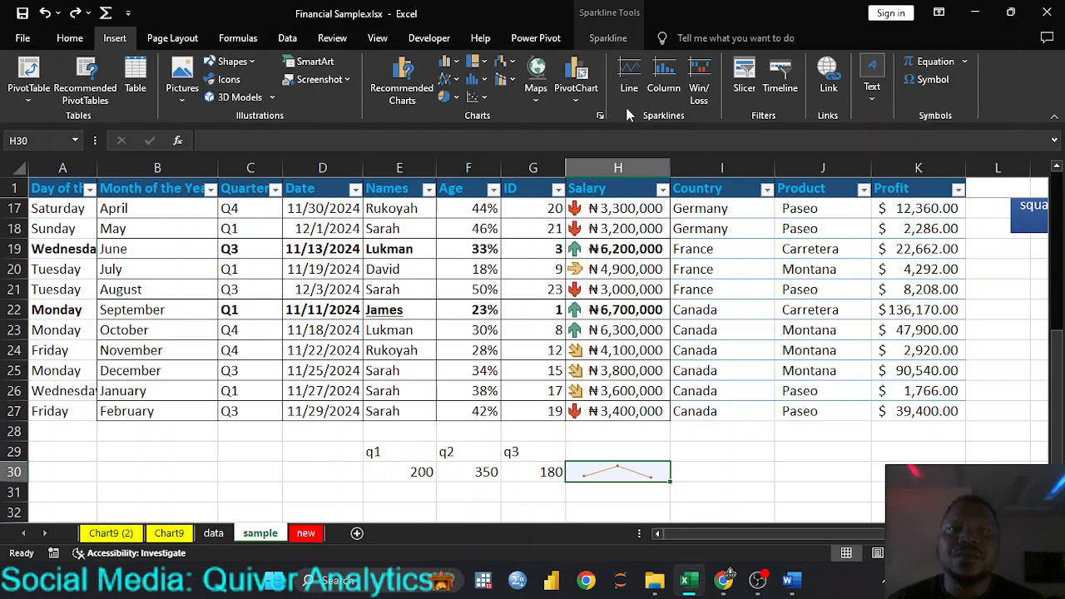
{"action": "left_click", "coordinate": [664, 79]}
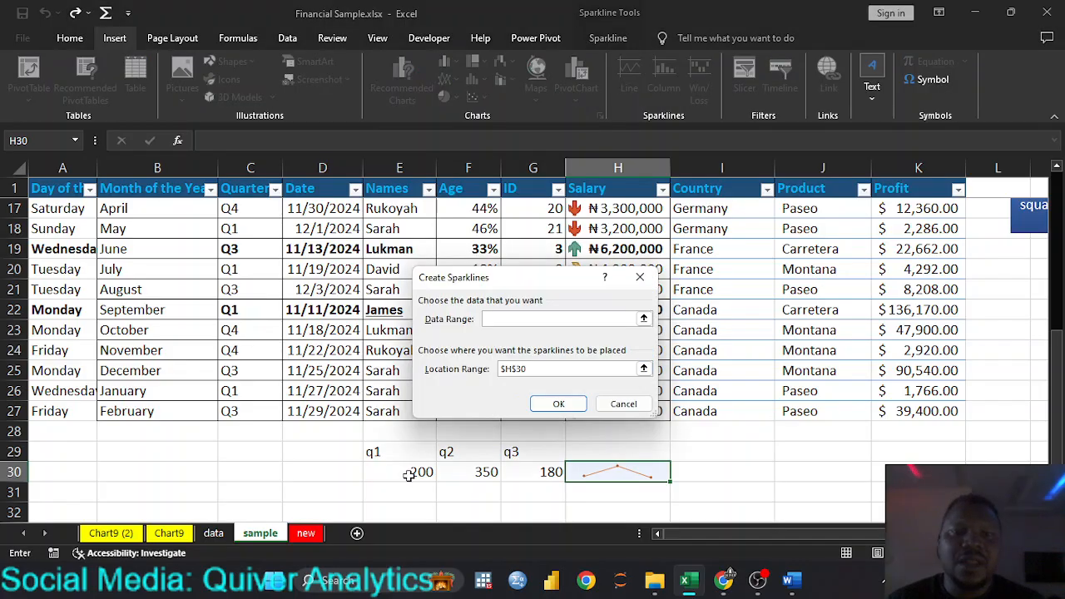
{"action": "left_click_drag", "start_coordinate": [408, 475], "coordinate": [518, 481]}
{"action": "key", "text": "Return"}
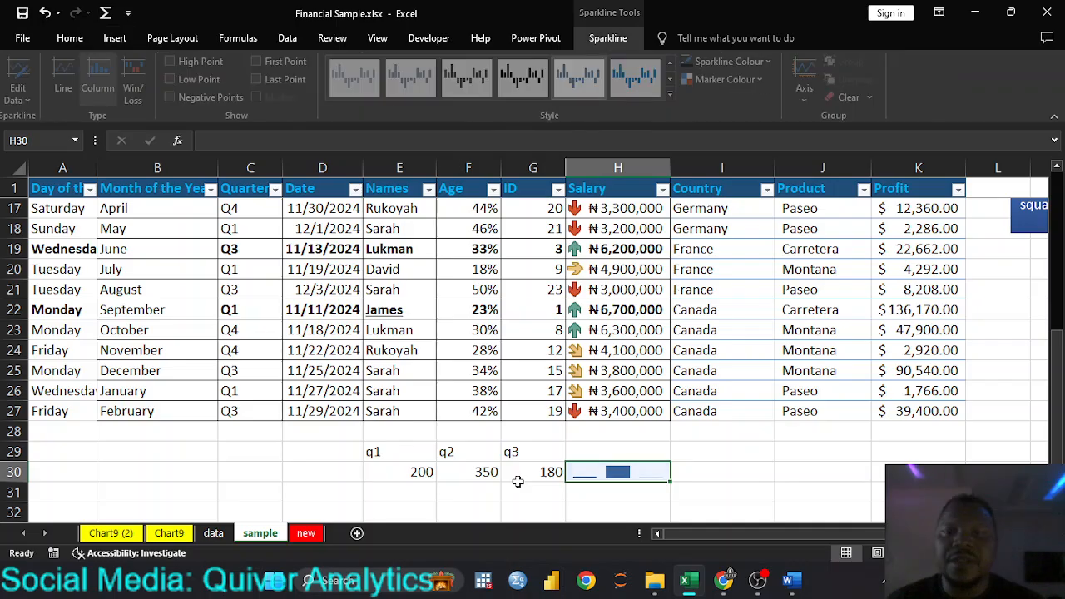
Change the q1 value in E30 to 600
{"action": "left_click", "coordinate": [528, 472]}
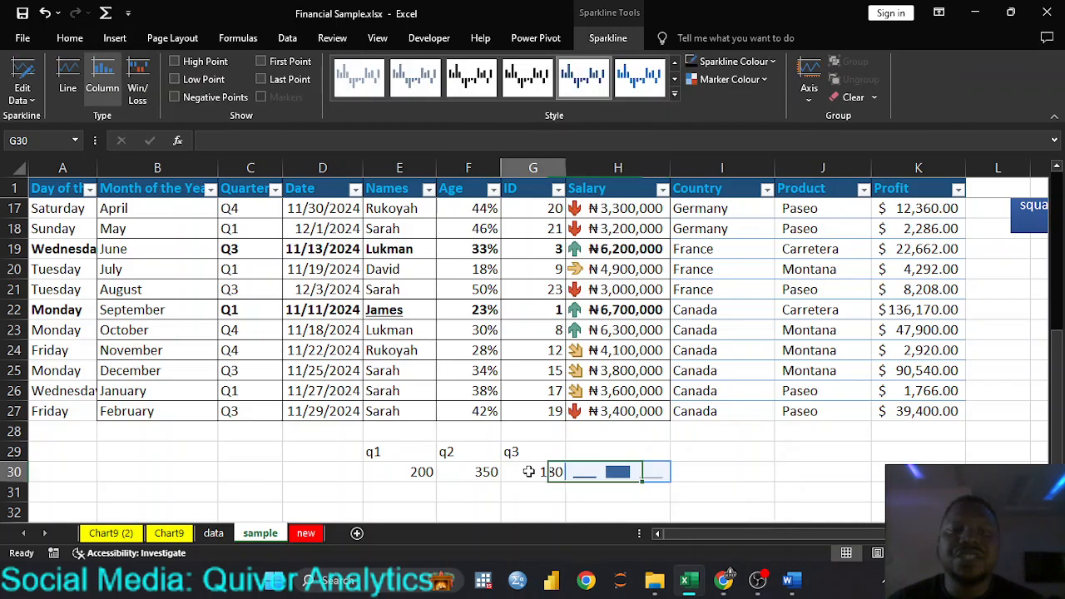
{"action": "left_click", "coordinate": [410, 474]}
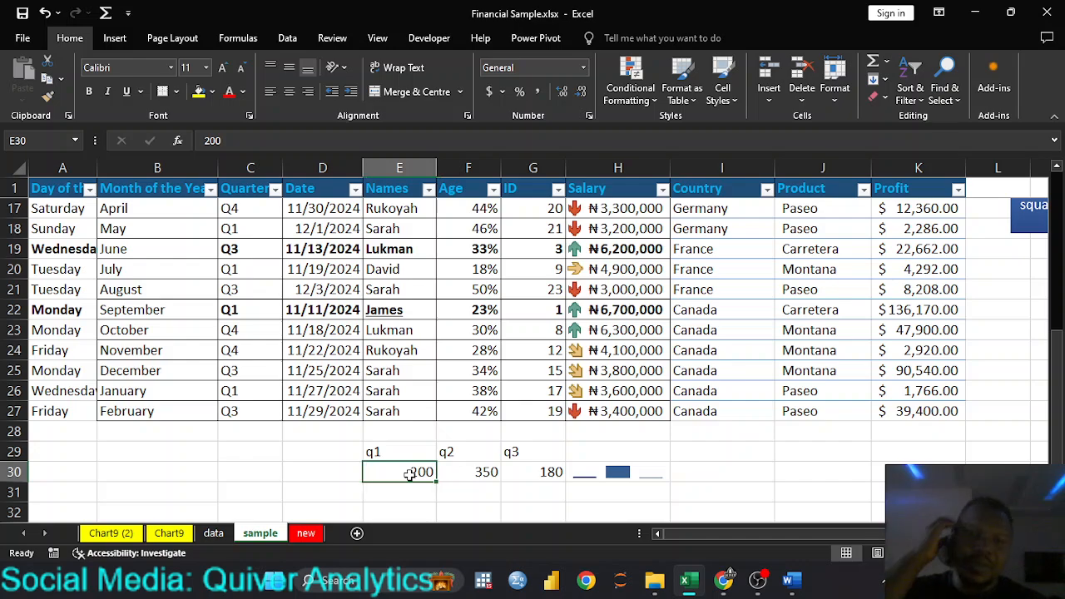
{"action": "type", "text": "600"}
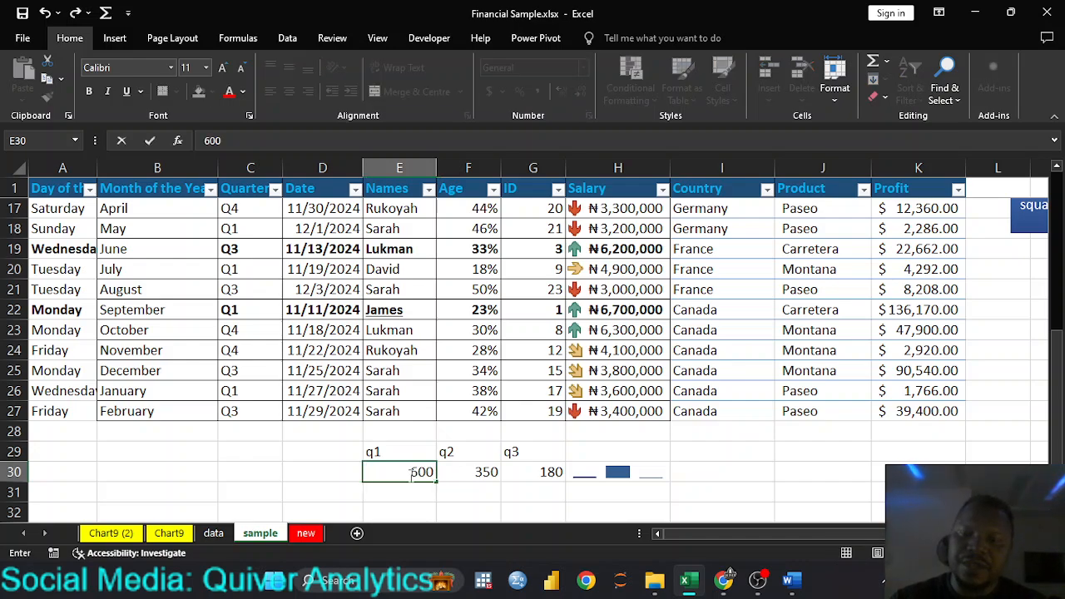
{"action": "key", "text": "Return"}
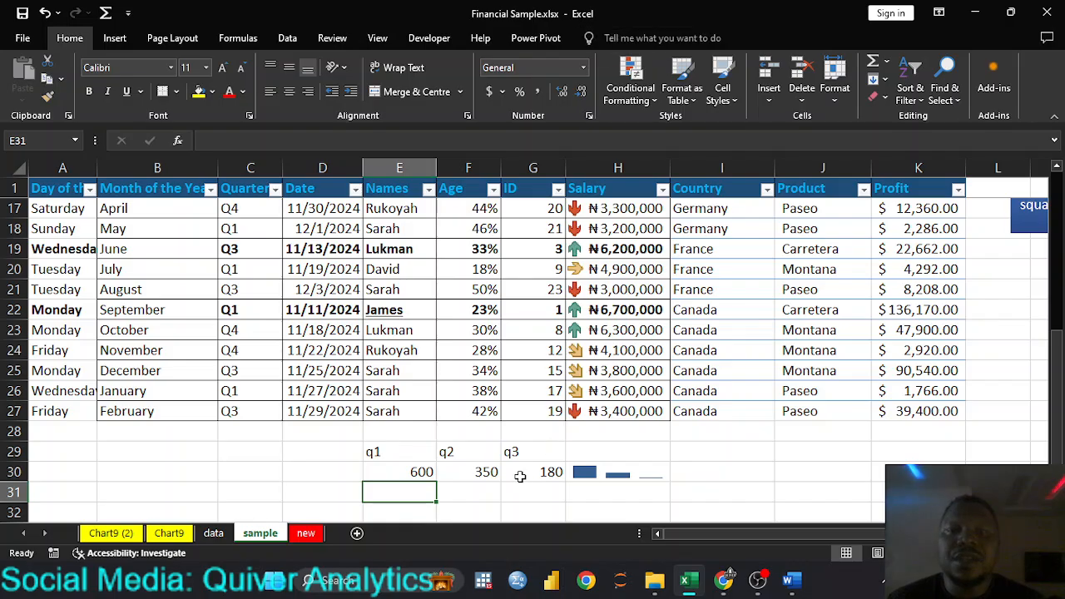
Insert a Line sparkline in D30 from the data range E30:G30 and show its Markers
{"action": "left_click", "coordinate": [113, 40]}
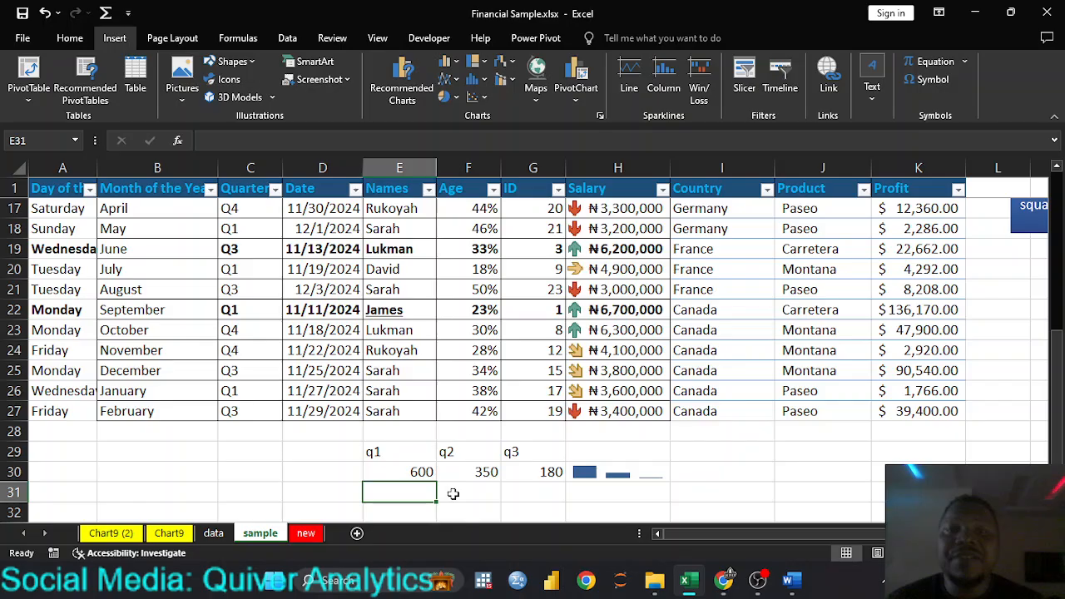
{"action": "left_click", "coordinate": [335, 473]}
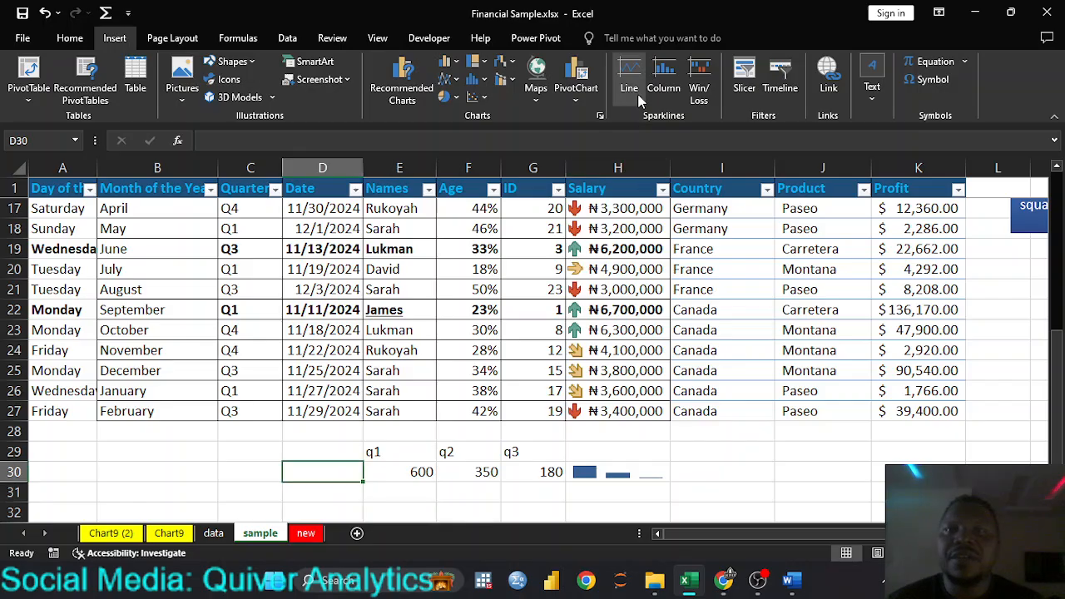
{"action": "left_click", "coordinate": [674, 72]}
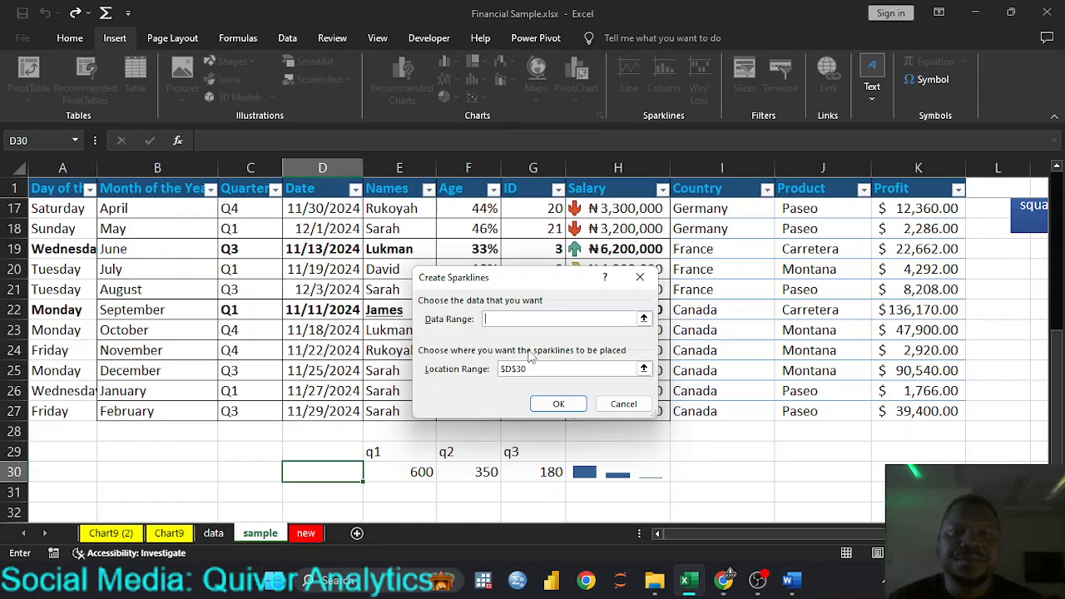
{"action": "left_click_drag", "start_coordinate": [405, 474], "coordinate": [516, 480]}
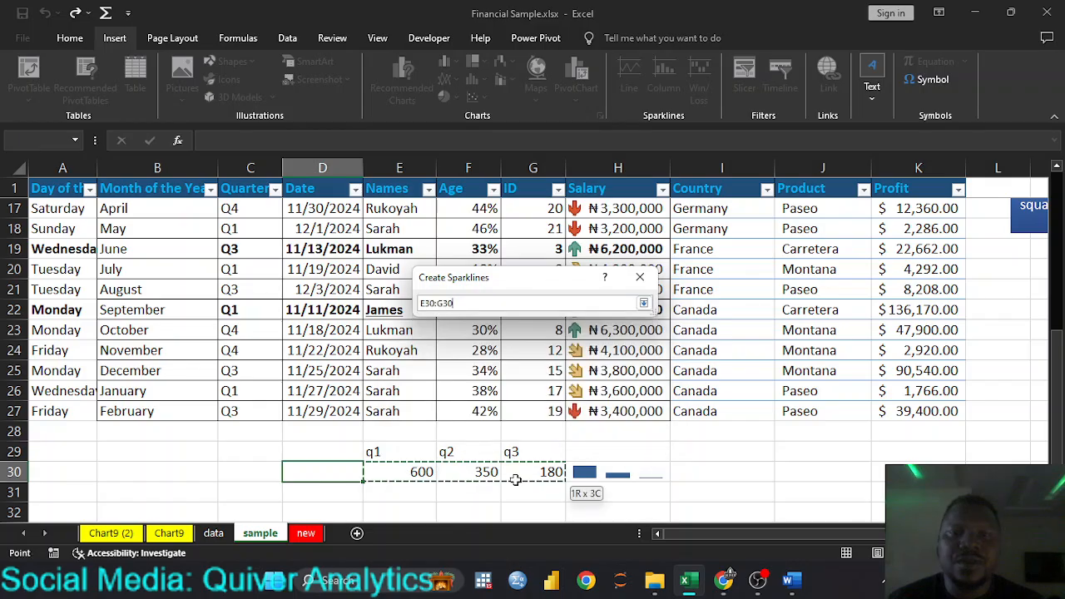
{"action": "key", "text": "Return"}
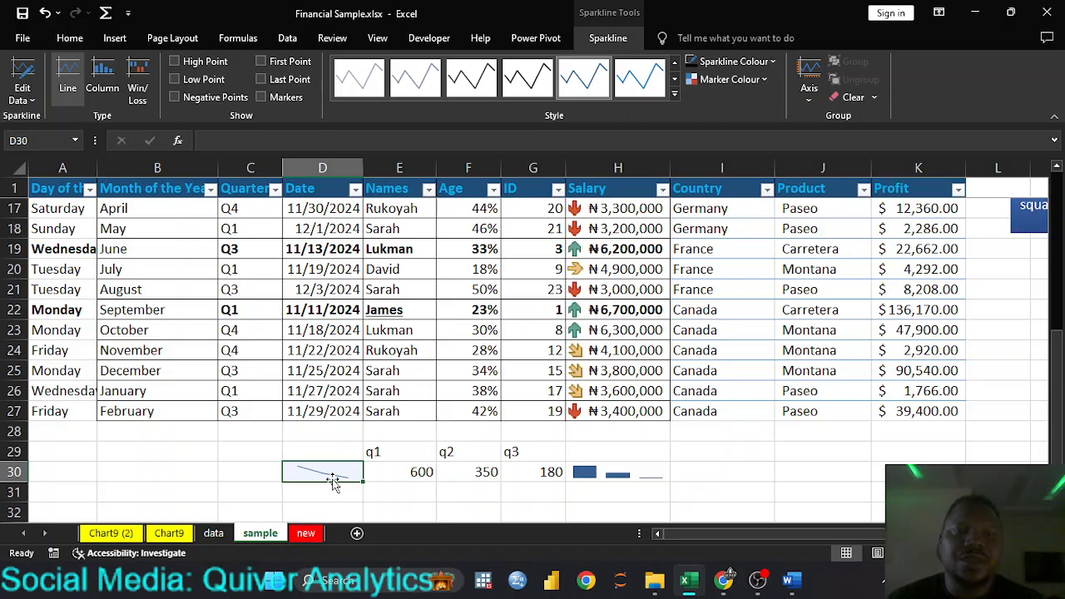
{"action": "left_click", "coordinate": [261, 97]}
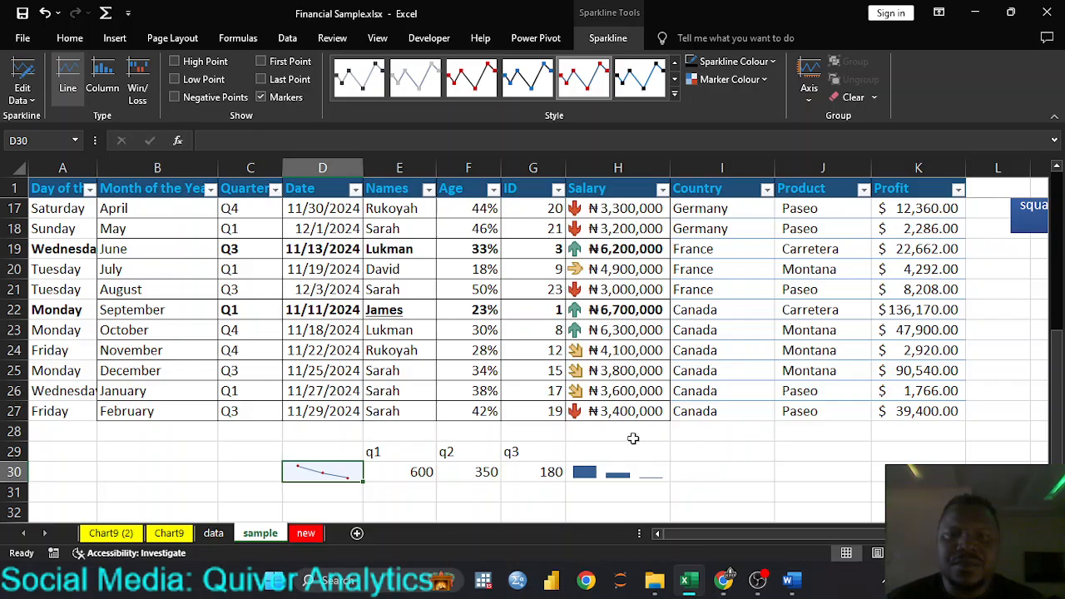
Enter -1, 1 and -1 in E31, F31 and G31 below the quarterly values
{"action": "scroll", "coordinate": [380, 367], "scroll_direction": "down", "scroll_amount": 2}
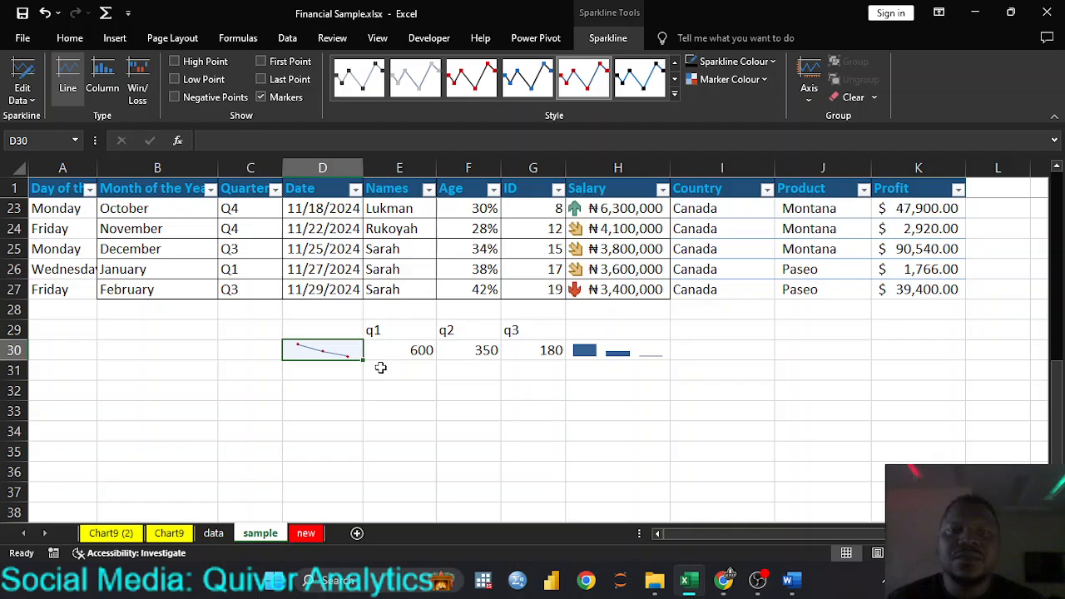
{"action": "left_click", "coordinate": [381, 367]}
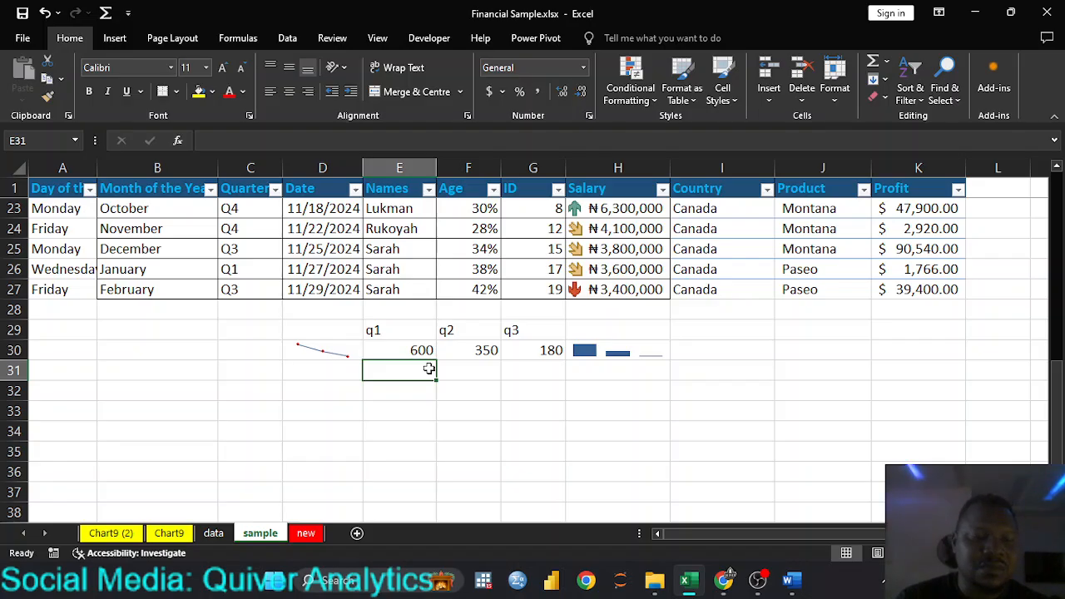
{"action": "type", "text": "-1"}
{"action": "key", "text": "Tab"}
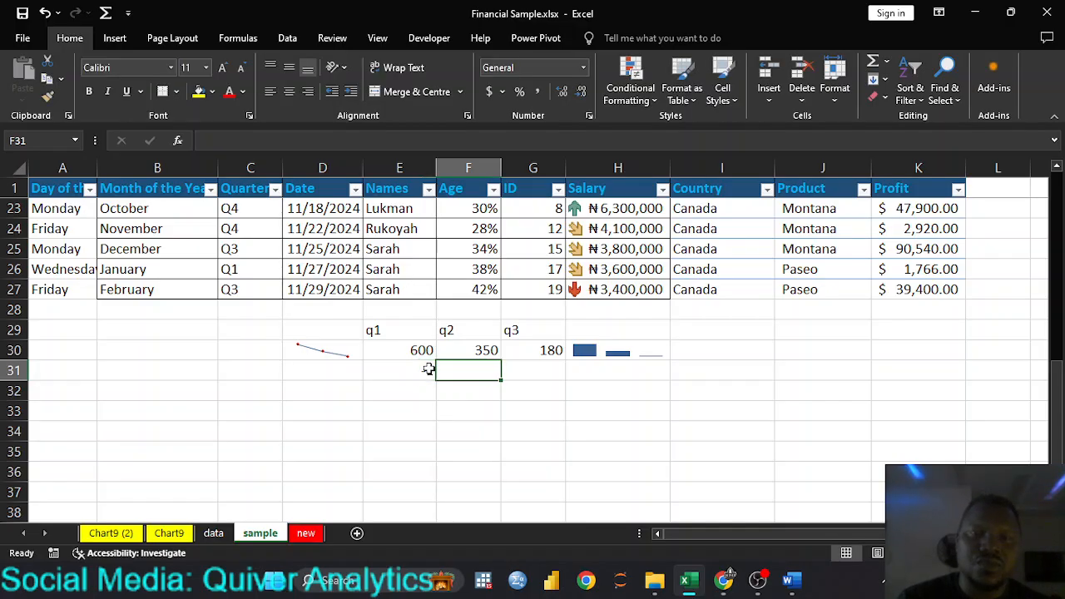
{"action": "type", "text": "1"}
{"action": "key", "text": "Tab"}
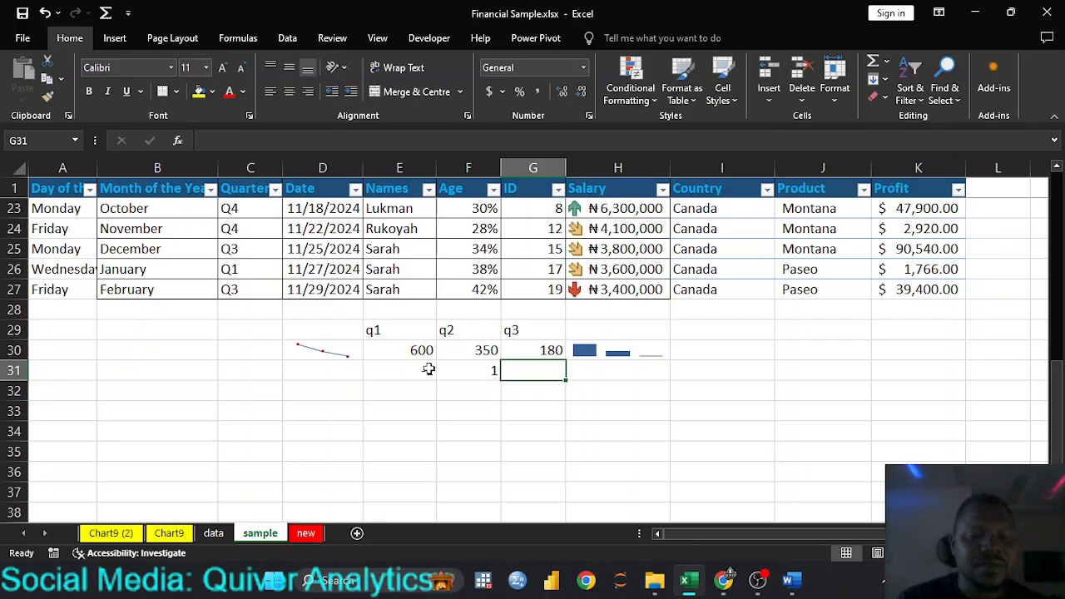
{"action": "type", "text": "-1"}
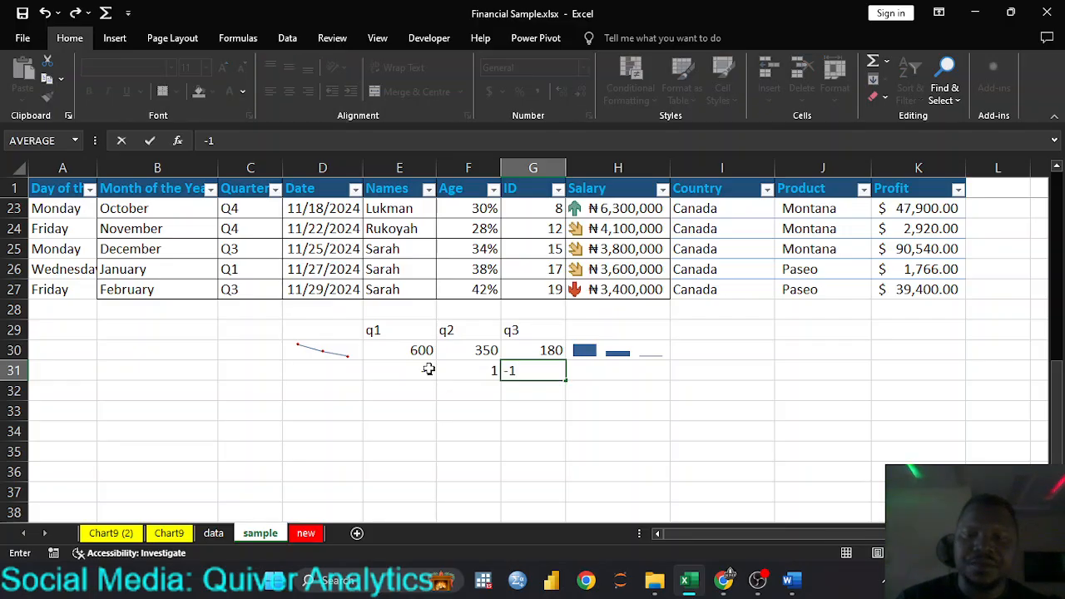
{"action": "key", "text": "Return"}
Insert a Win/Loss sparkline in H31 using E31:G31 as its data range
{"action": "left_click", "coordinate": [611, 367]}
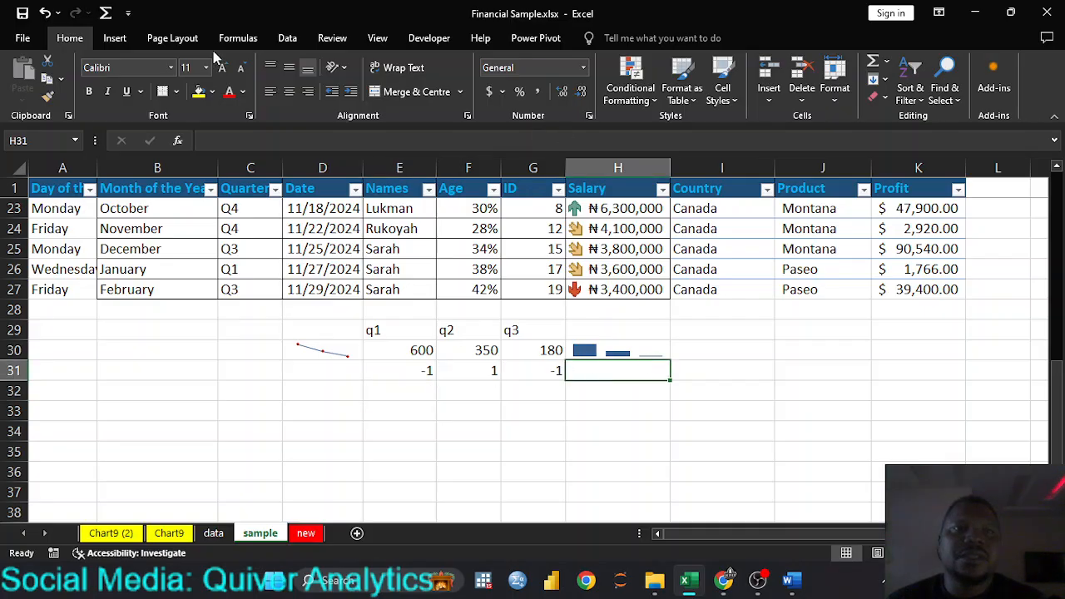
{"action": "left_click", "coordinate": [113, 38]}
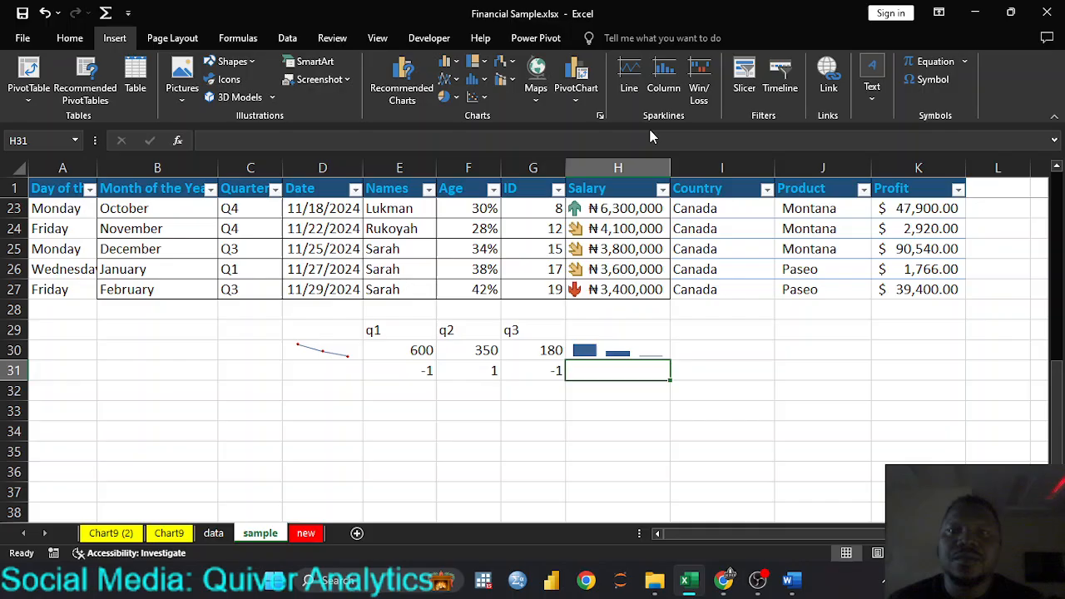
{"action": "left_click", "coordinate": [706, 74]}
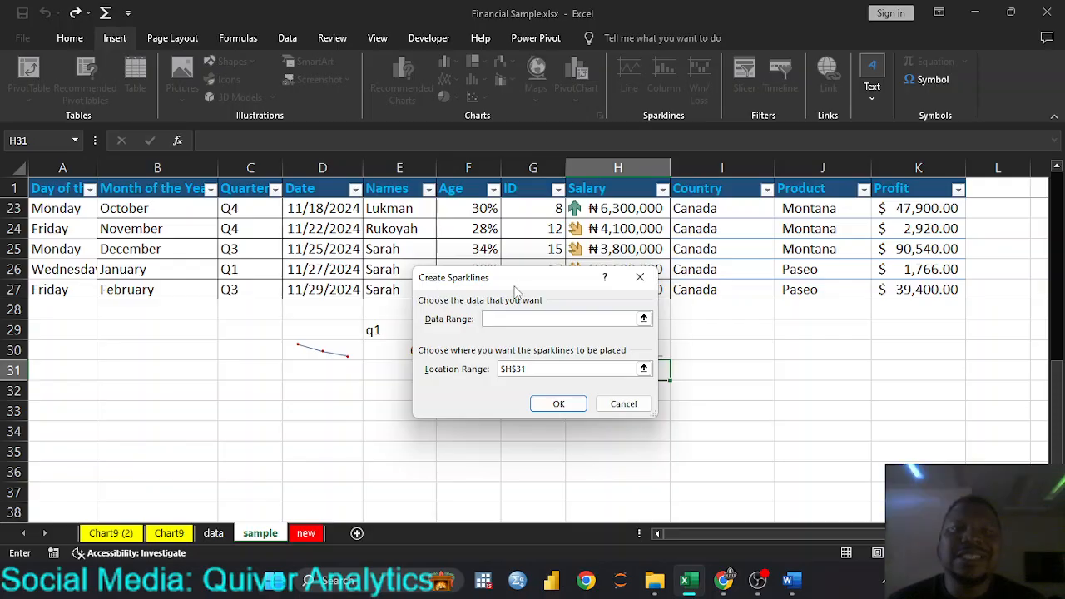
{"action": "left_click_drag", "start_coordinate": [509, 279], "coordinate": [781, 288]}
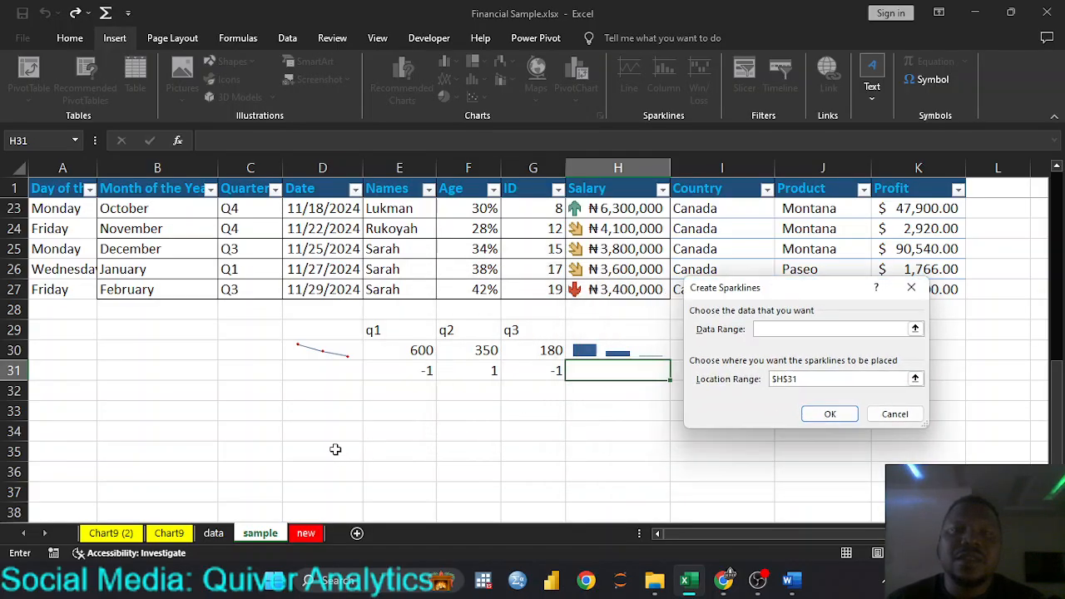
{"action": "left_click_drag", "start_coordinate": [394, 370], "coordinate": [537, 370]}
{"action": "key", "text": "Return"}
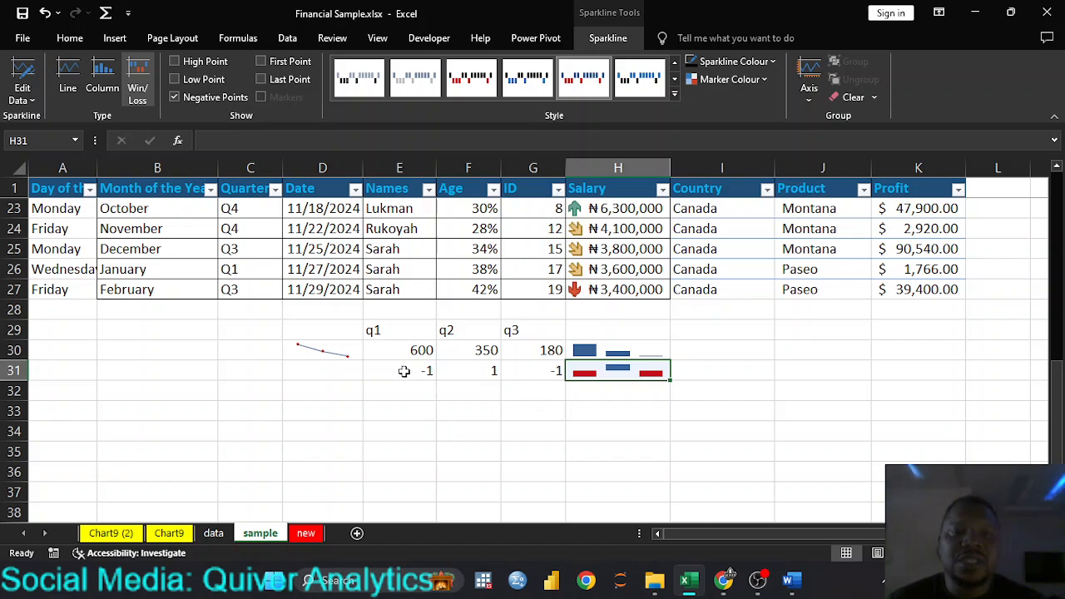
Change the win/loss source values to 700 in F31 and -5000 in G31, and select D31
{"action": "left_click", "coordinate": [468, 370]}
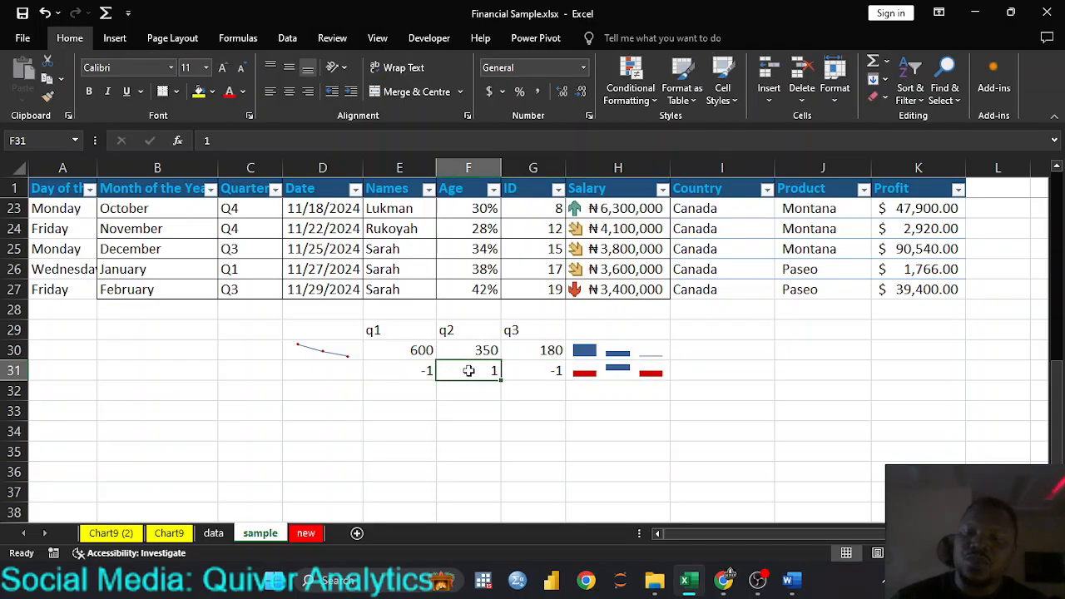
{"action": "type", "text": "700"}
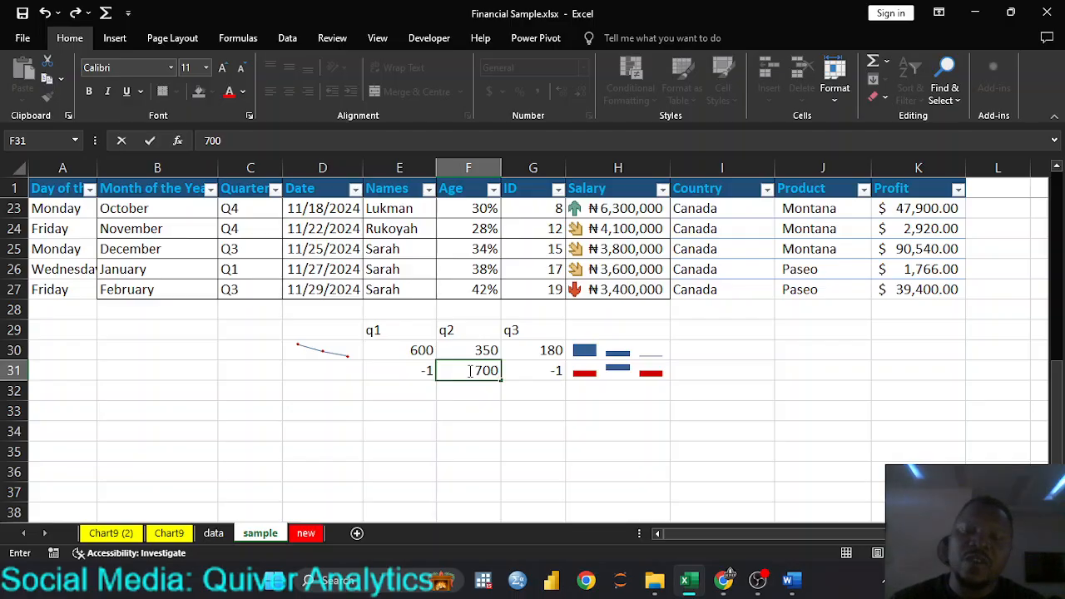
{"action": "key", "text": "Return"}
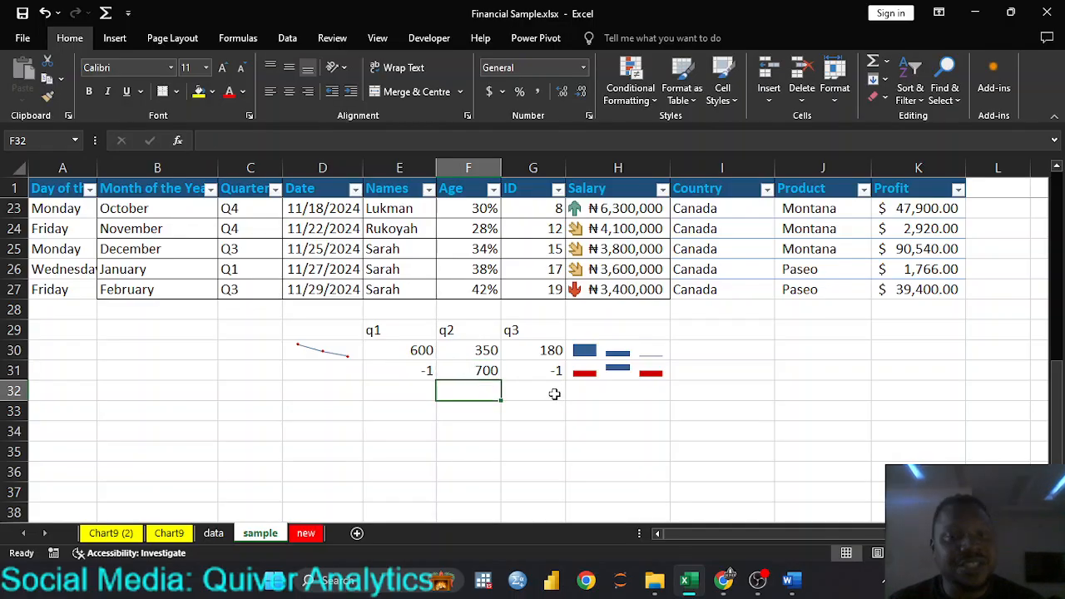
{"action": "double_click", "coordinate": [545, 372]}
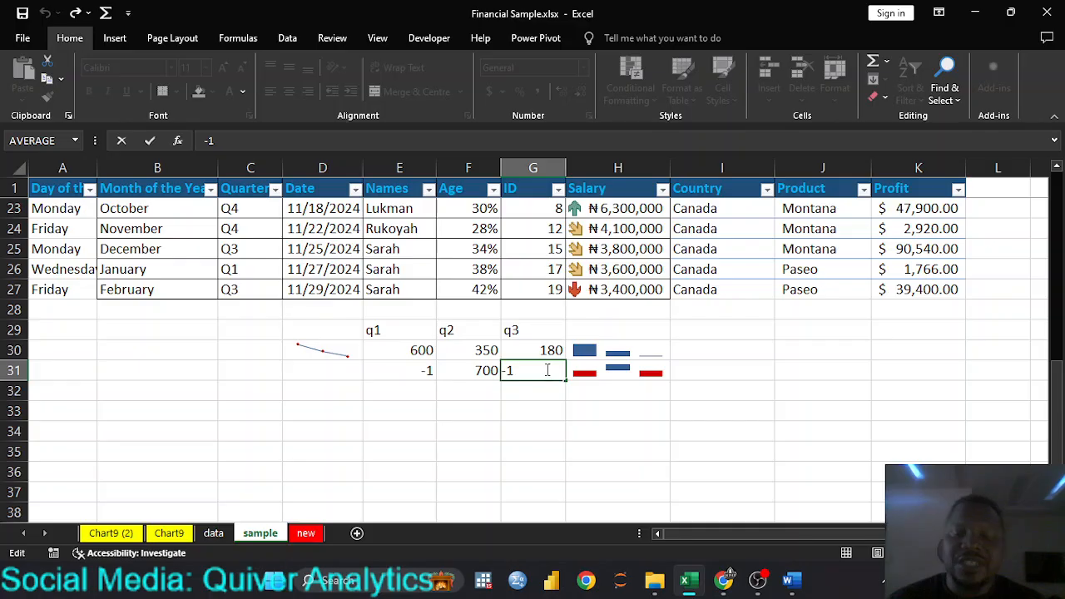
{"action": "key", "text": "BackSpace"}
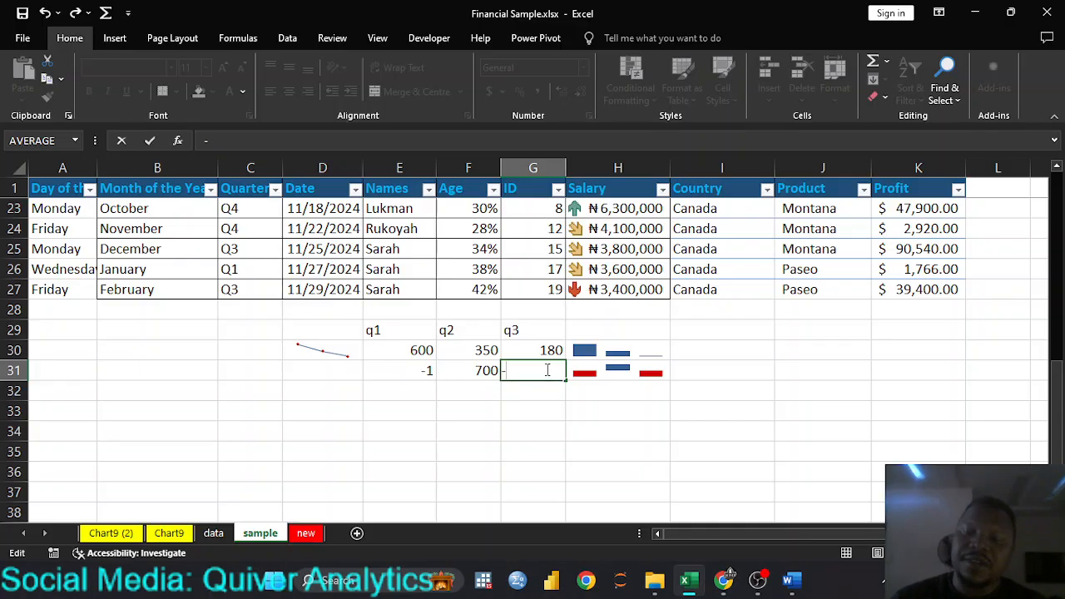
{"action": "type", "text": "50"}
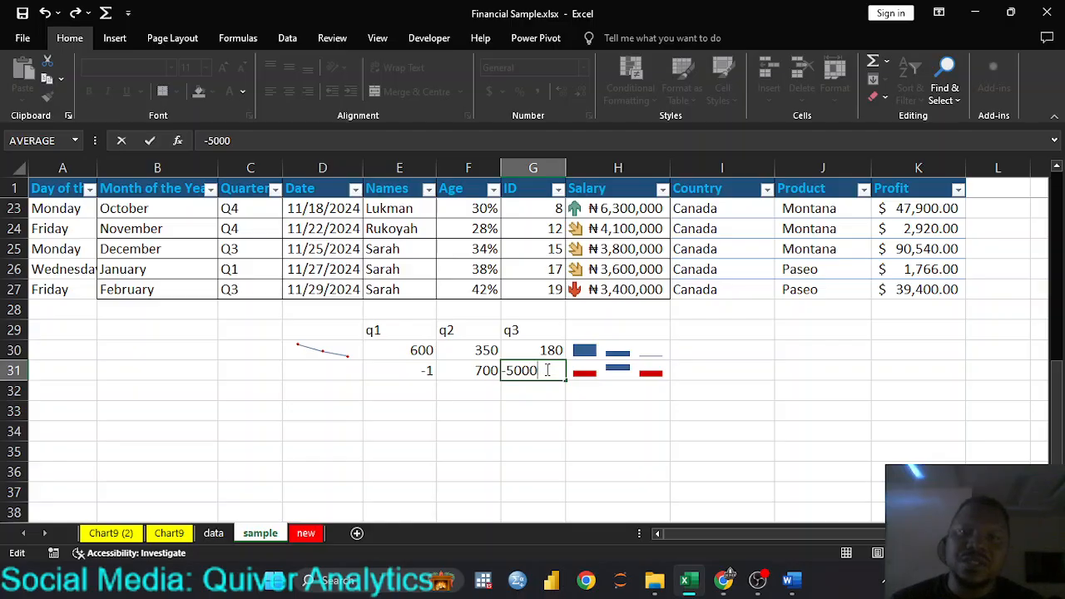
{"action": "type", "text": "00"}
{"action": "key", "text": "Return"}
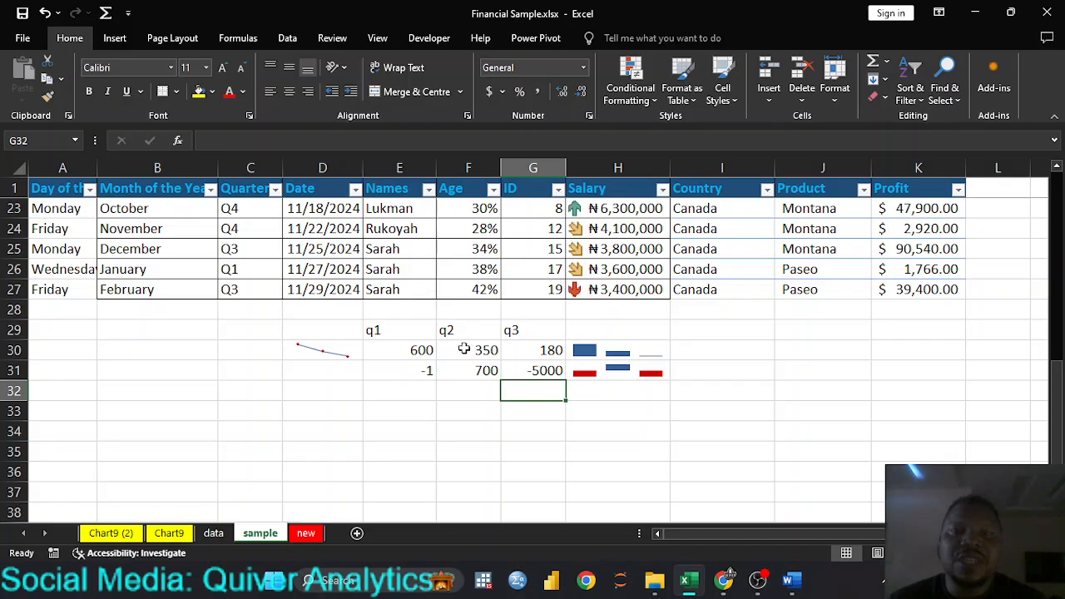
{"action": "left_click", "coordinate": [326, 367]}
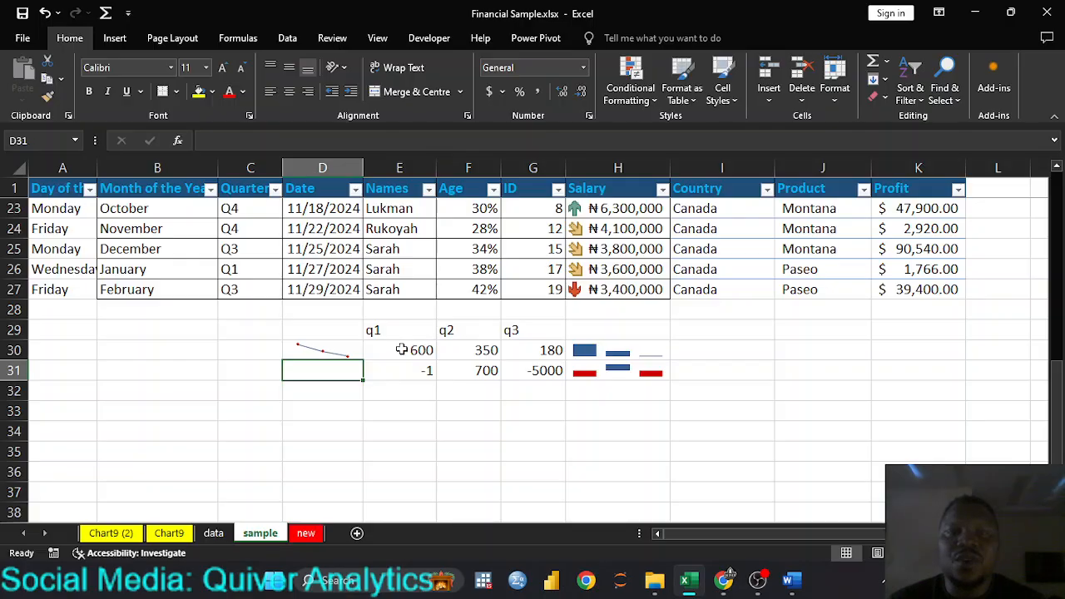
Insert a Win/Loss sparkline in D31 using E30:G30 as its data range
{"action": "left_click_drag", "start_coordinate": [399, 350], "coordinate": [540, 349]}
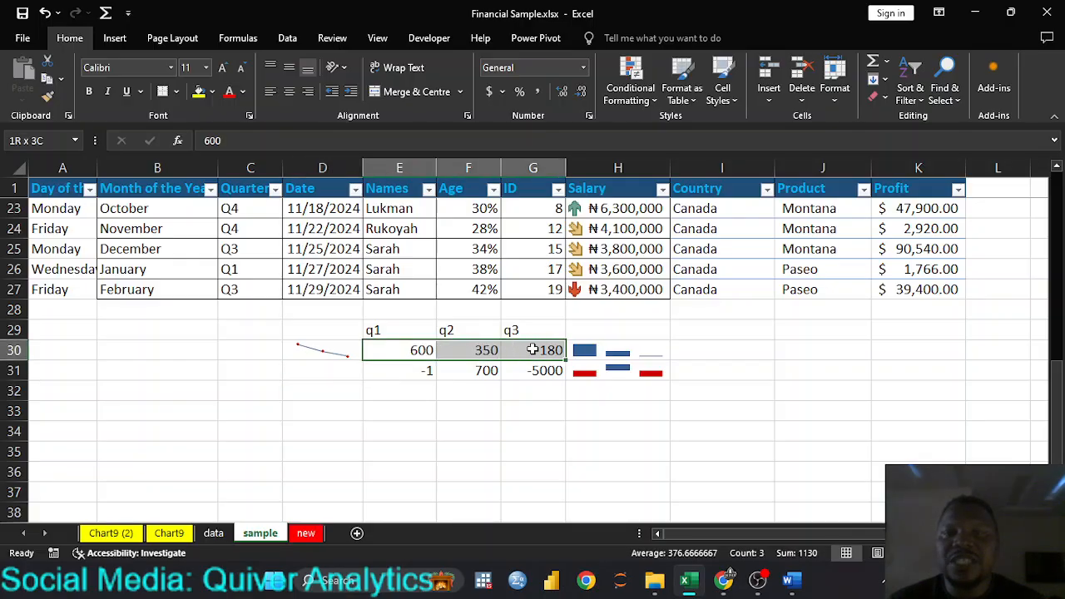
{"action": "left_click", "coordinate": [320, 371]}
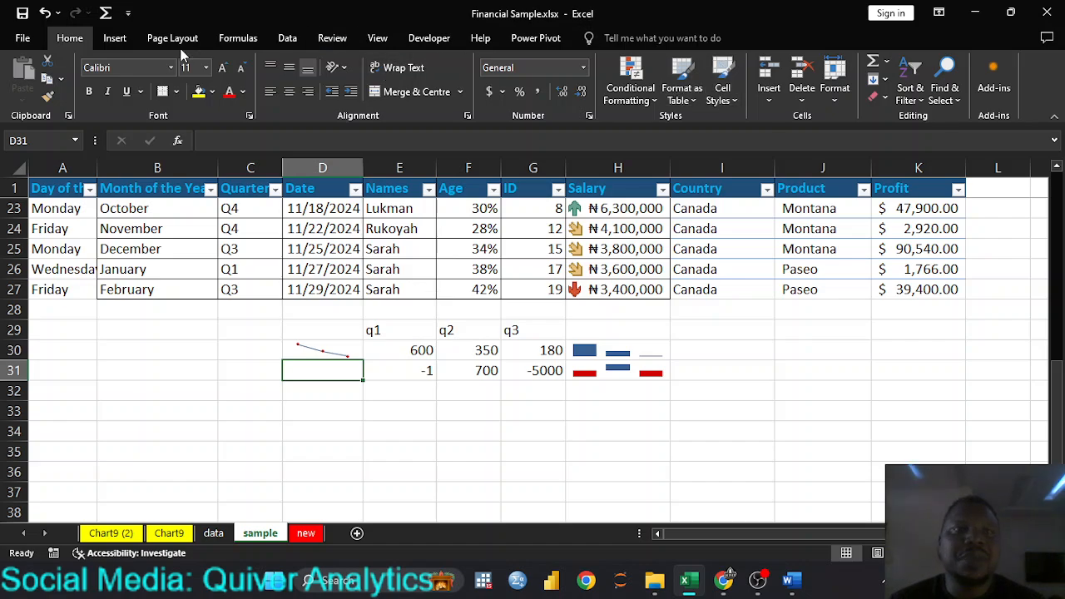
{"action": "left_click", "coordinate": [116, 39]}
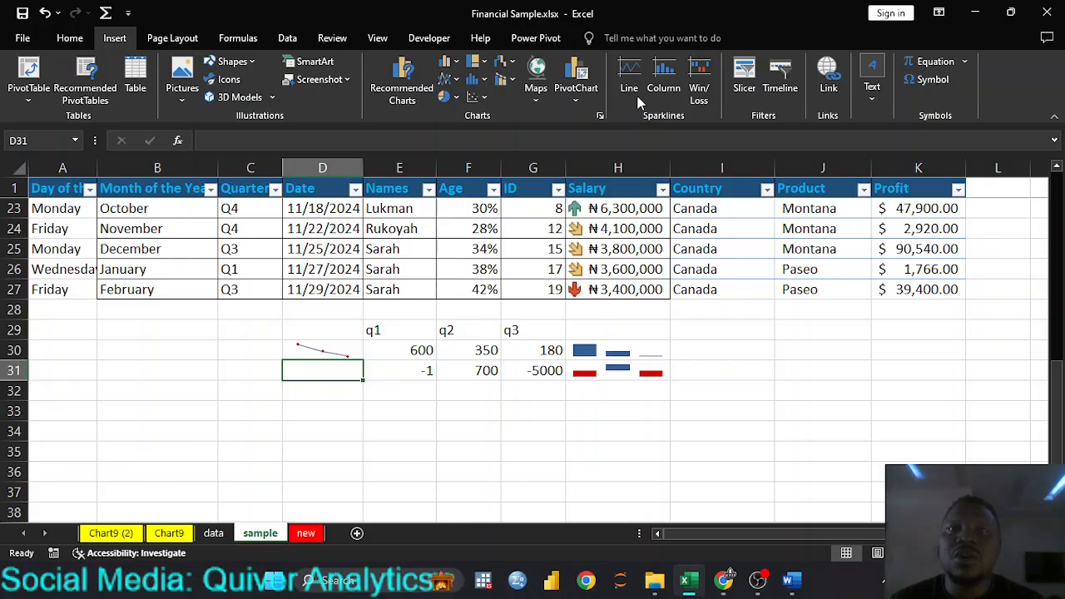
{"action": "left_click", "coordinate": [698, 81]}
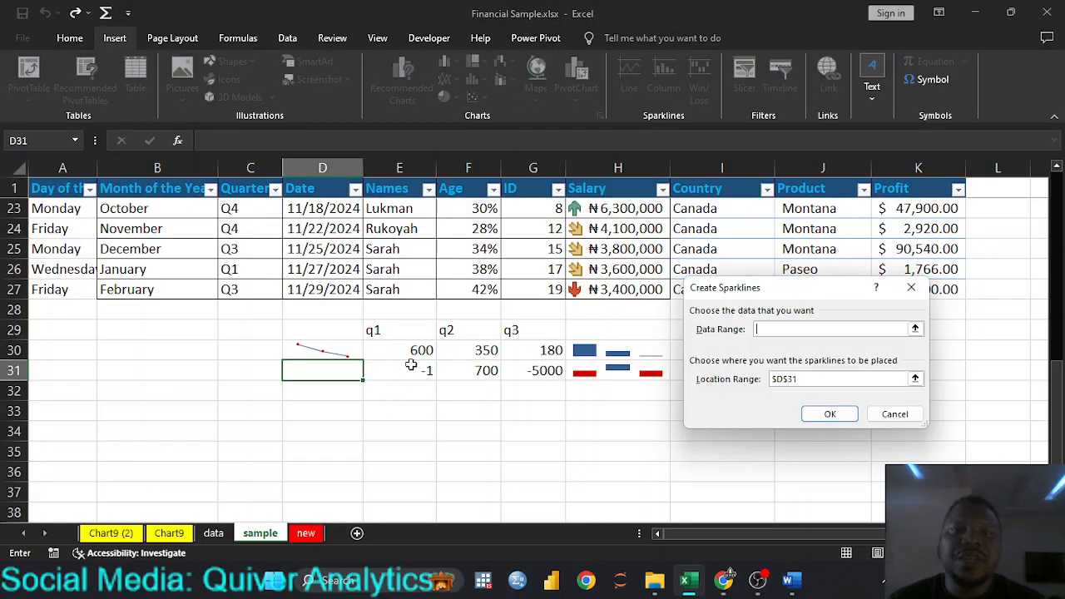
{"action": "left_click_drag", "start_coordinate": [405, 350], "coordinate": [522, 349]}
{"action": "key", "text": "Return"}
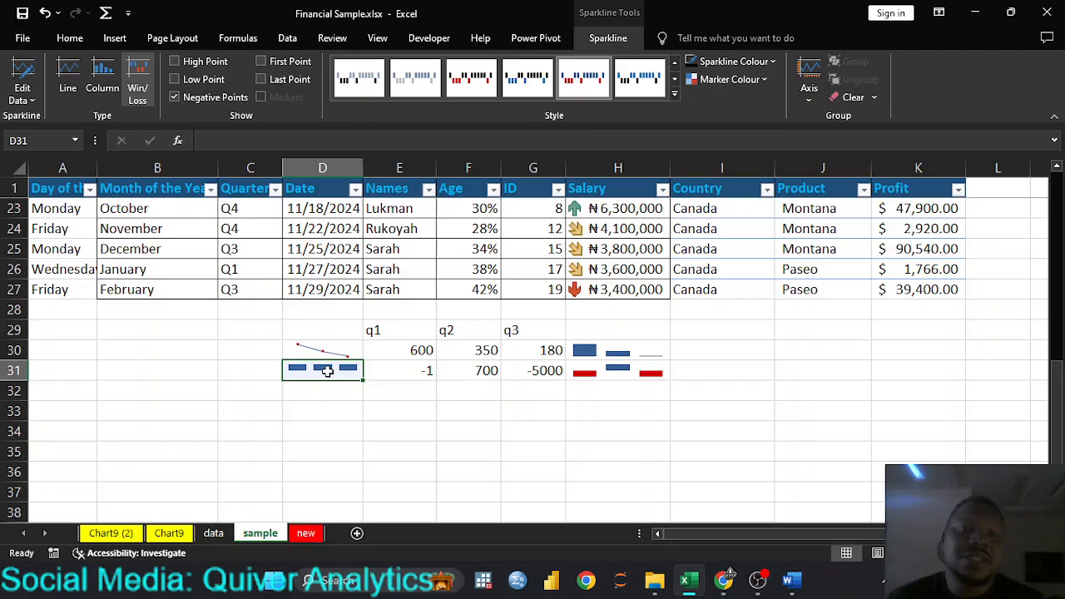
Make the q2 value in F30 negative by changing it to -350
{"action": "double_click", "coordinate": [470, 350]}
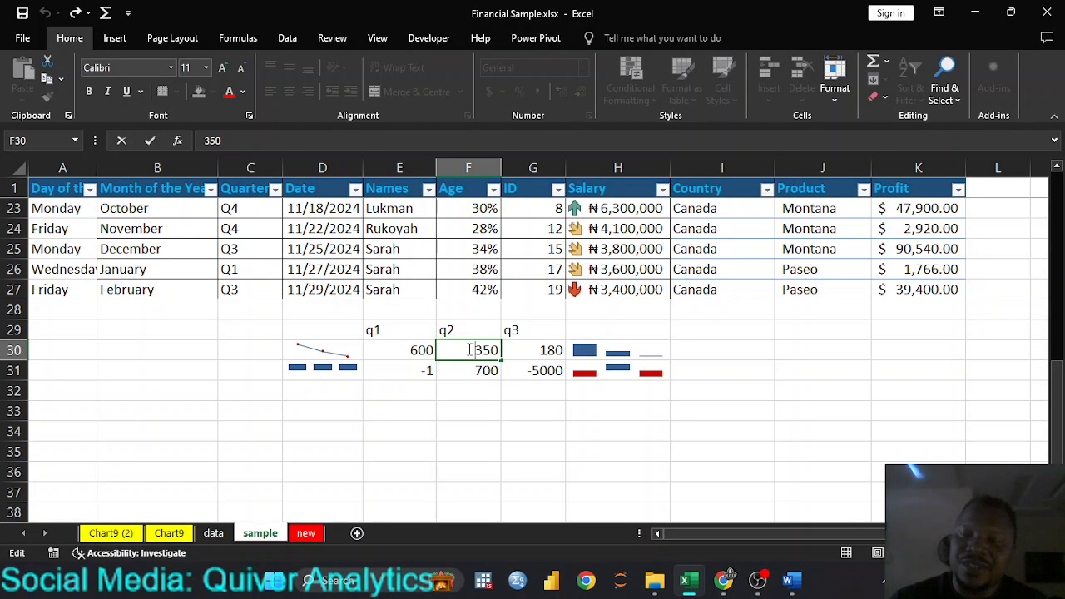
{"action": "type", "text": "-"}
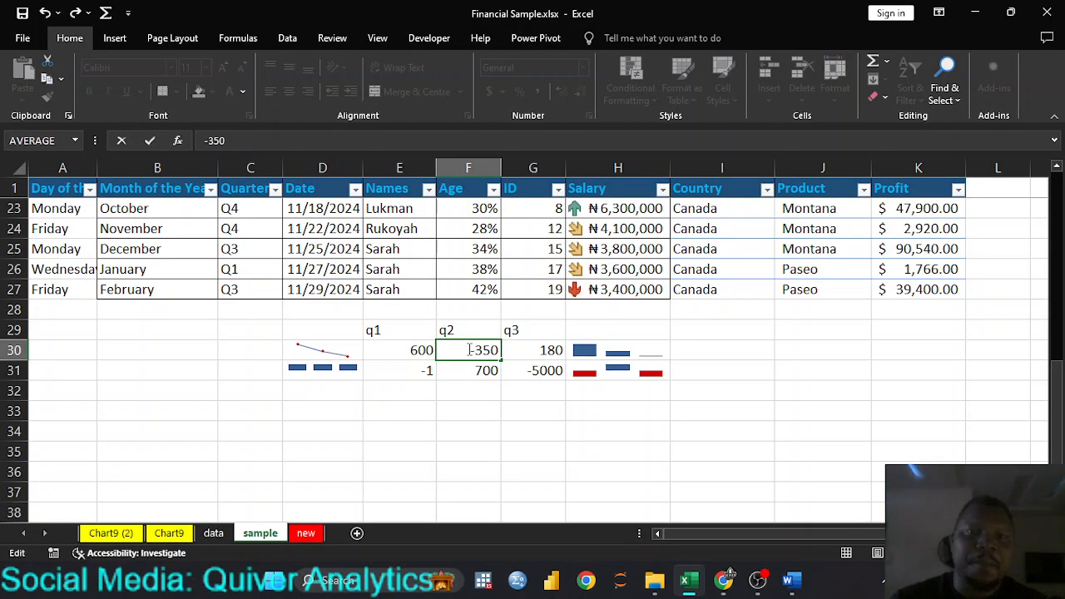
{"action": "key", "text": "Return"}
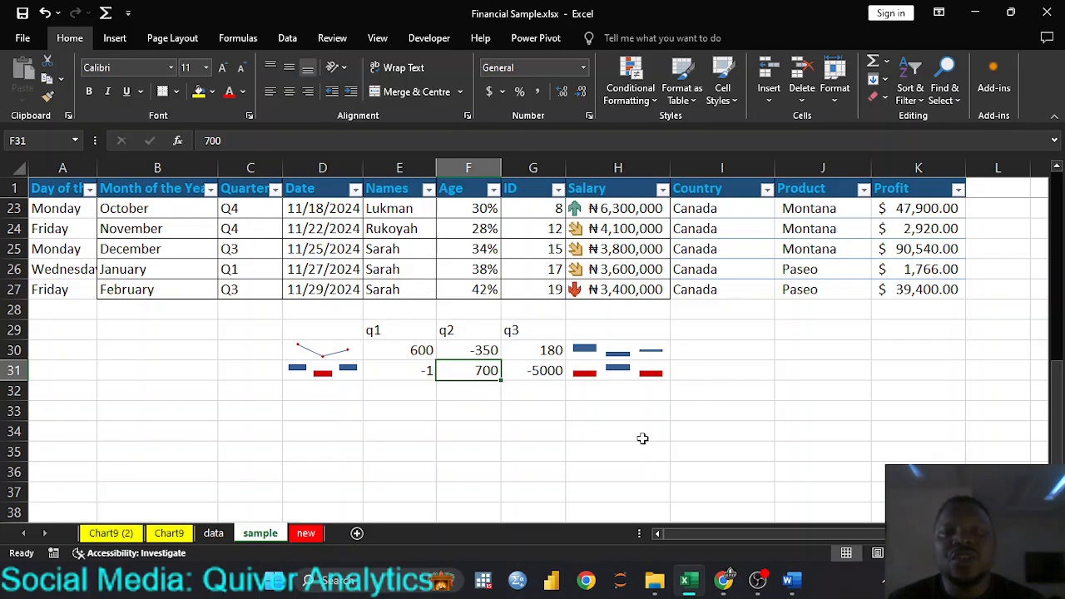
Insert the recommended Clustered Column chart for the Product and Profit columns, including their headers, and delete it again
{"action": "scroll", "coordinate": [747, 468], "scroll_direction": "up", "scroll_amount": 5}
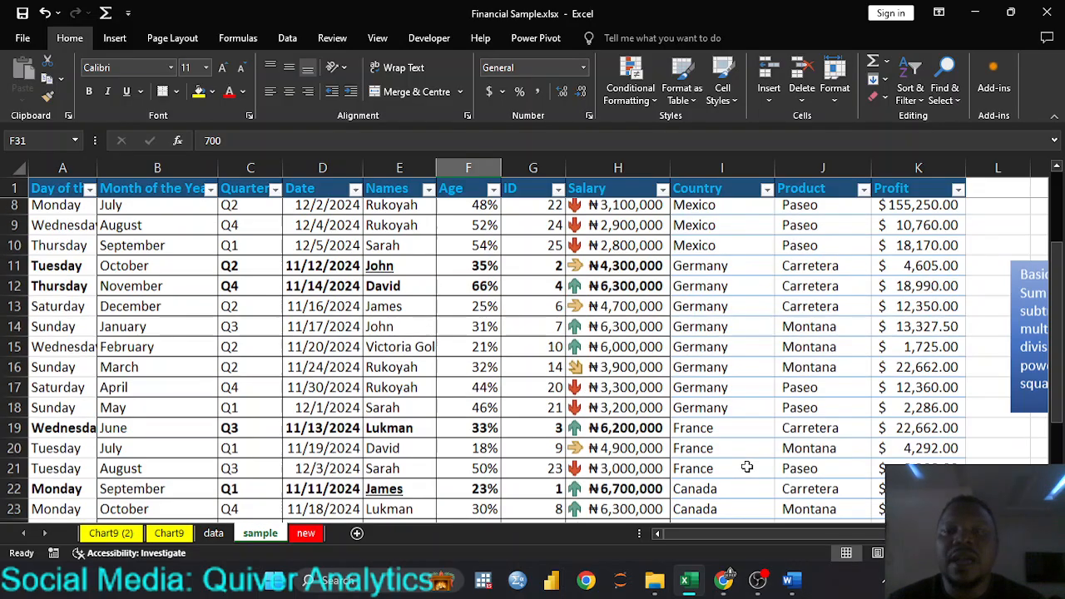
{"action": "scroll", "coordinate": [748, 468], "scroll_direction": "up", "scroll_amount": 2}
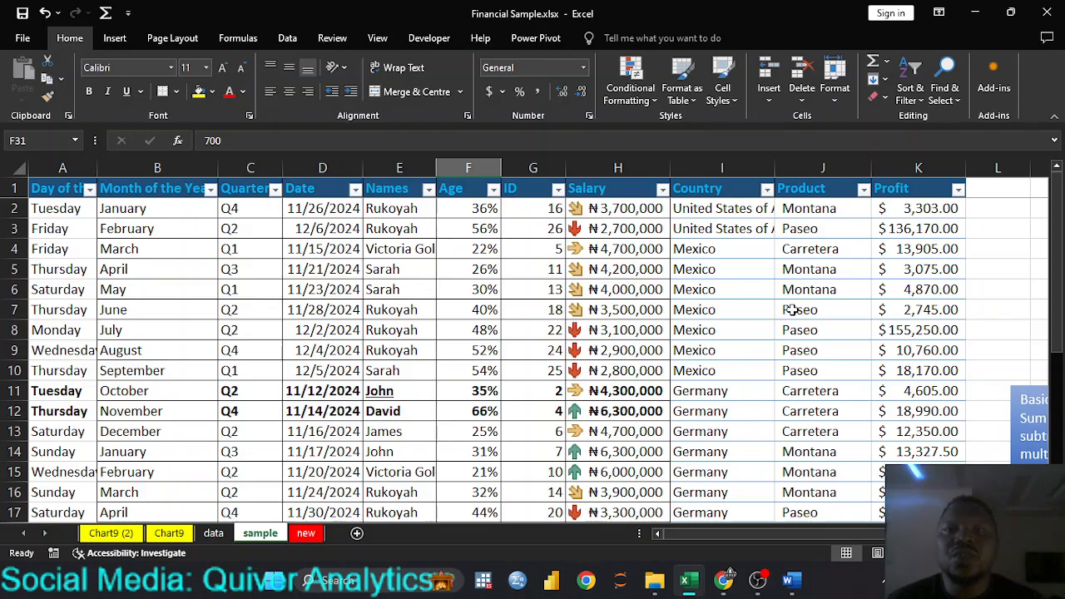
{"action": "left_click", "coordinate": [110, 39]}
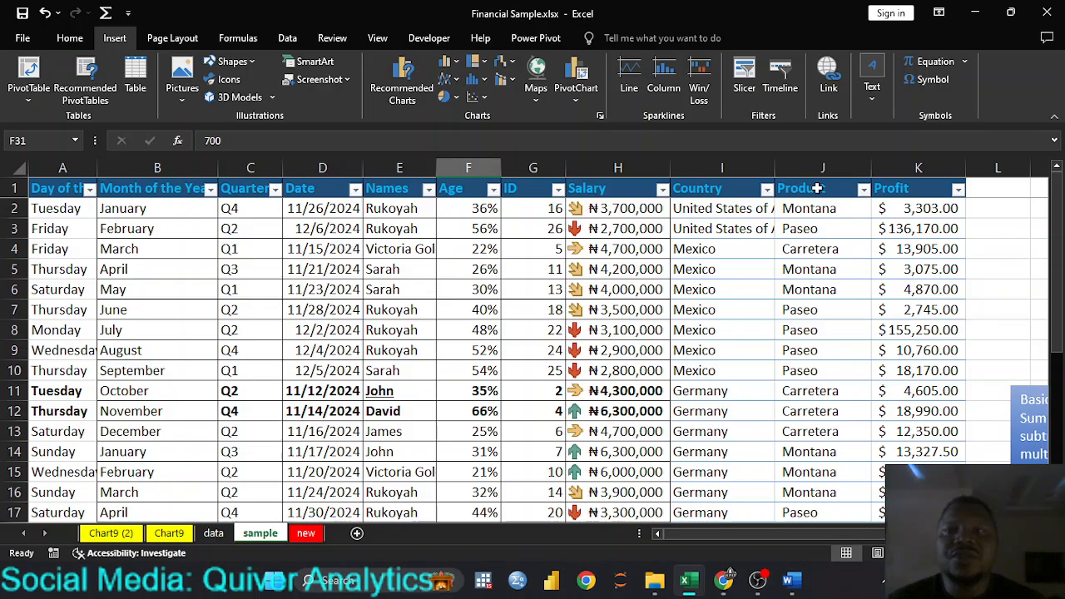
{"action": "left_click_drag", "start_coordinate": [817, 189], "coordinate": [879, 496]}
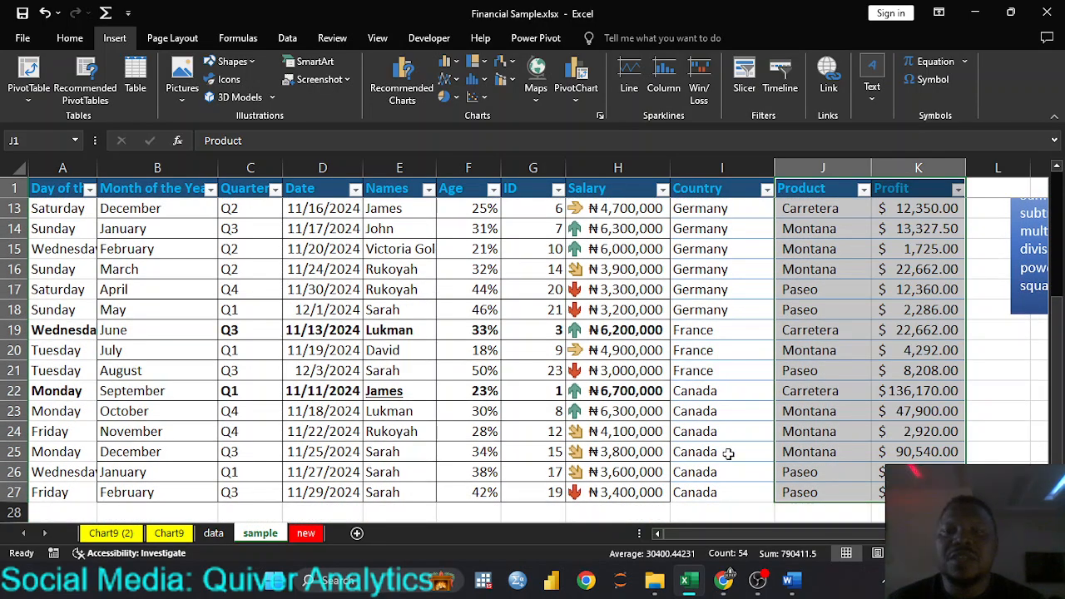
{"action": "left_click", "coordinate": [400, 73]}
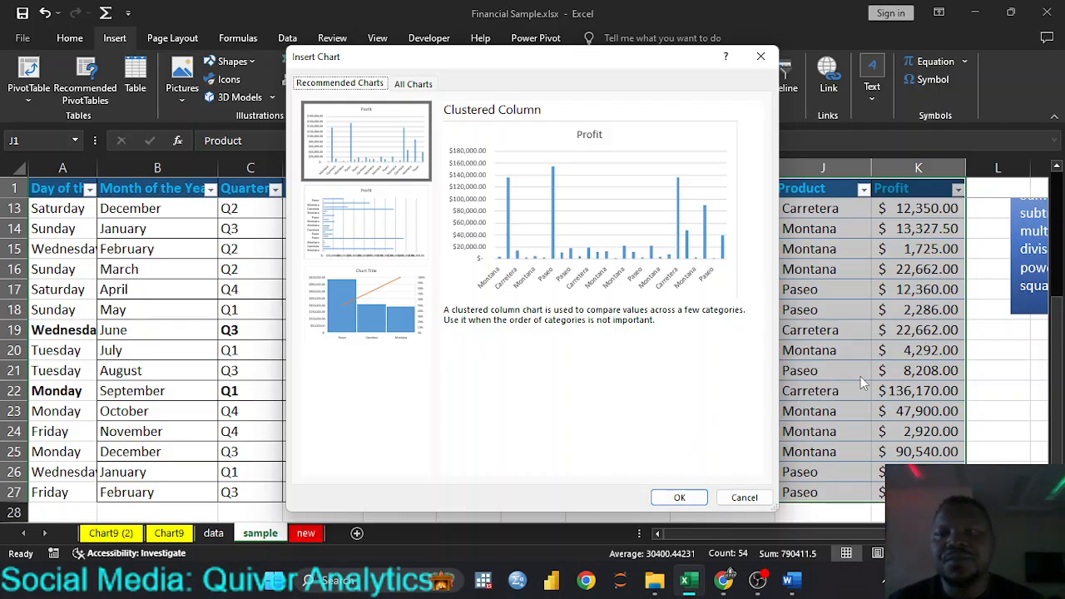
{"action": "left_click", "coordinate": [679, 497]}
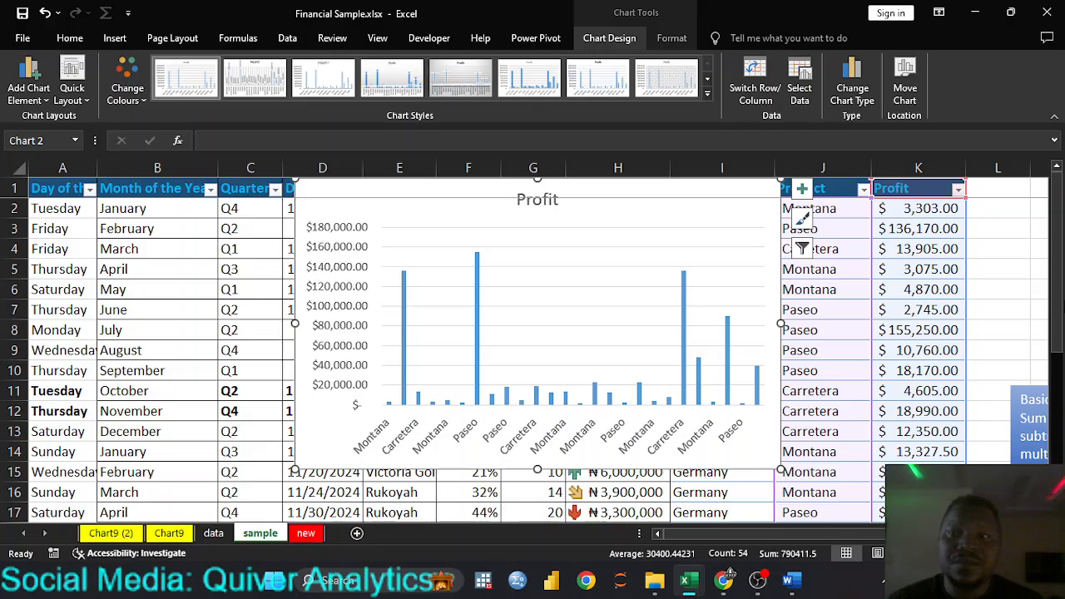
{"action": "key", "text": "Delete"}
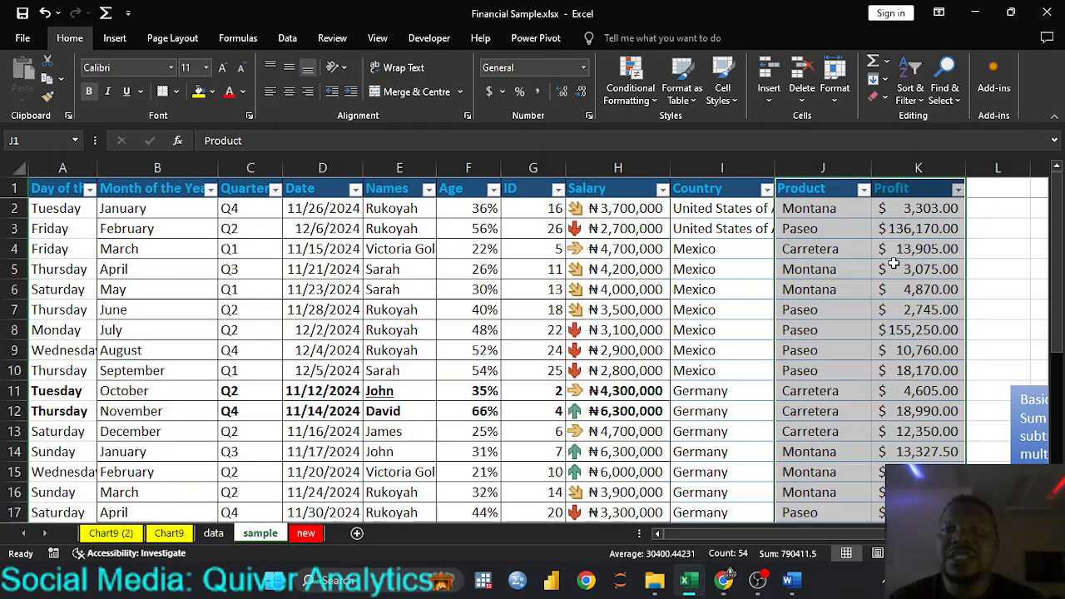
Set the q2 value in F30 to 350
{"action": "scroll", "coordinate": [379, 390], "scroll_direction": "down", "scroll_amount": 6}
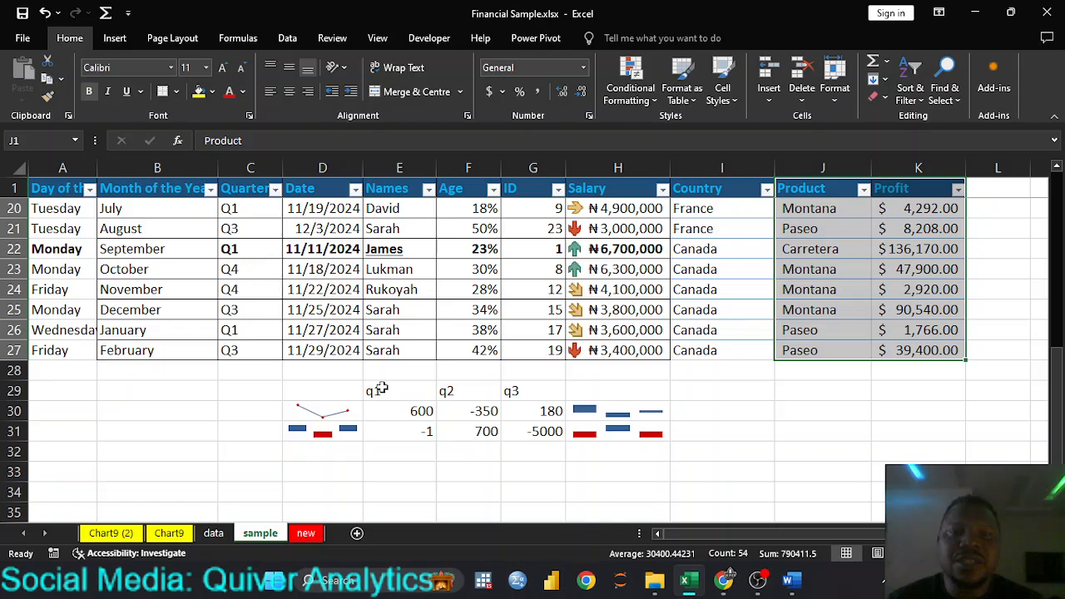
{"action": "left_click_drag", "start_coordinate": [379, 390], "coordinate": [527, 408]}
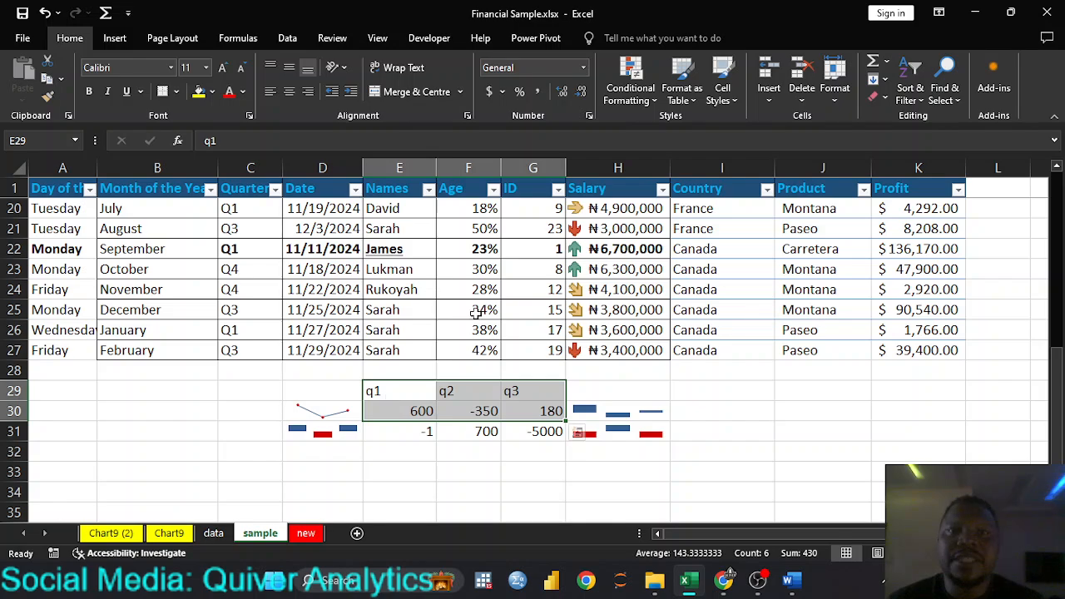
{"action": "double_click", "coordinate": [495, 409]}
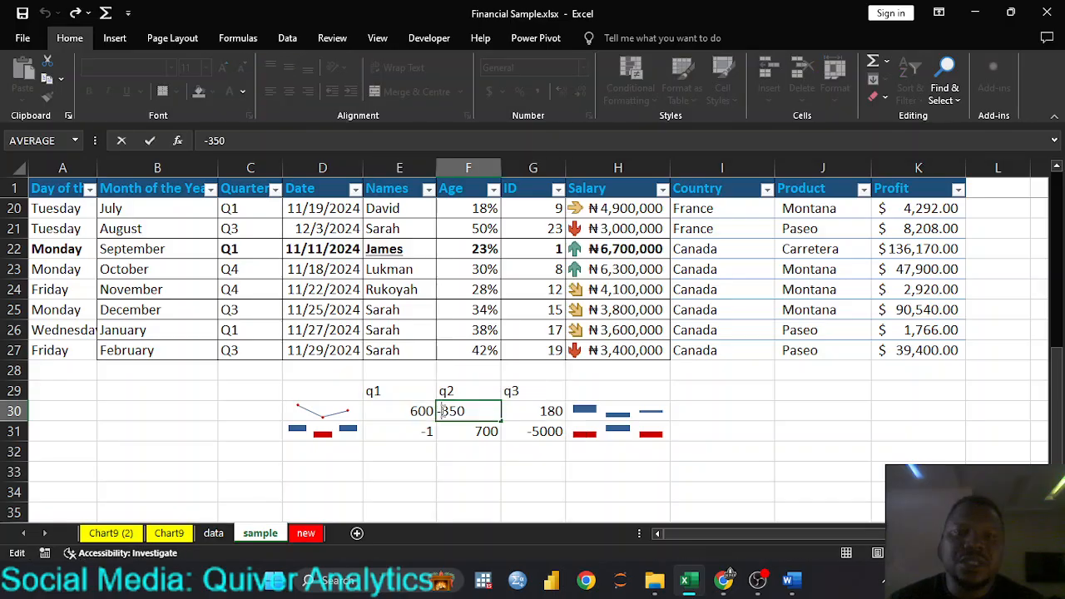
{"action": "left_click", "coordinate": [442, 410]}
{"action": "key", "text": "BackSpace"}
{"action": "key", "text": "Return"}
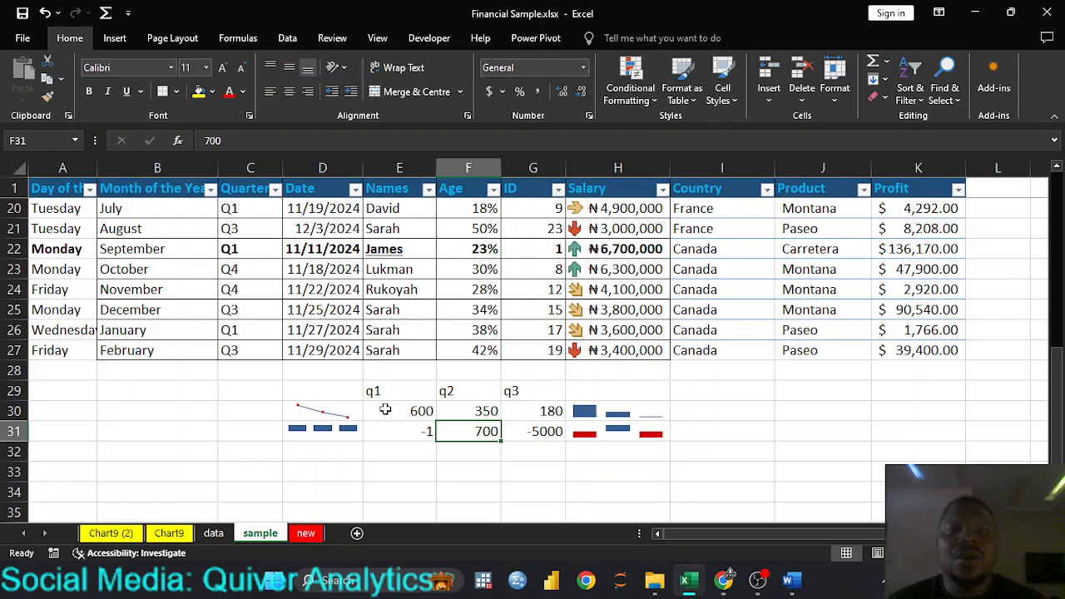
Select the quarter labels and values in E29:G30 and open the recommended charts for them
{"action": "left_click_drag", "start_coordinate": [383, 391], "coordinate": [517, 412]}
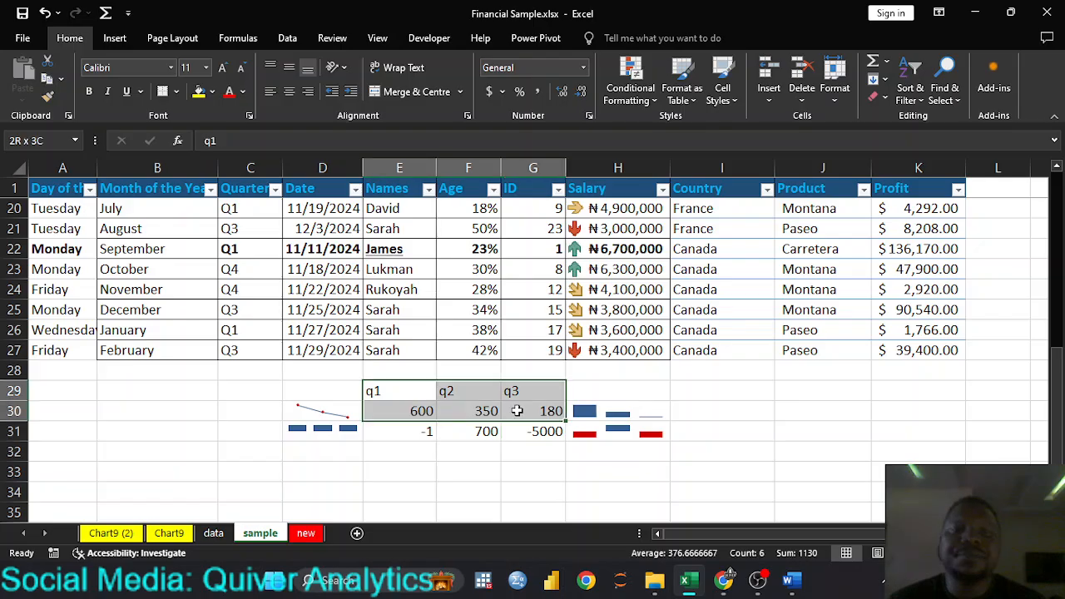
{"action": "left_click", "coordinate": [123, 41]}
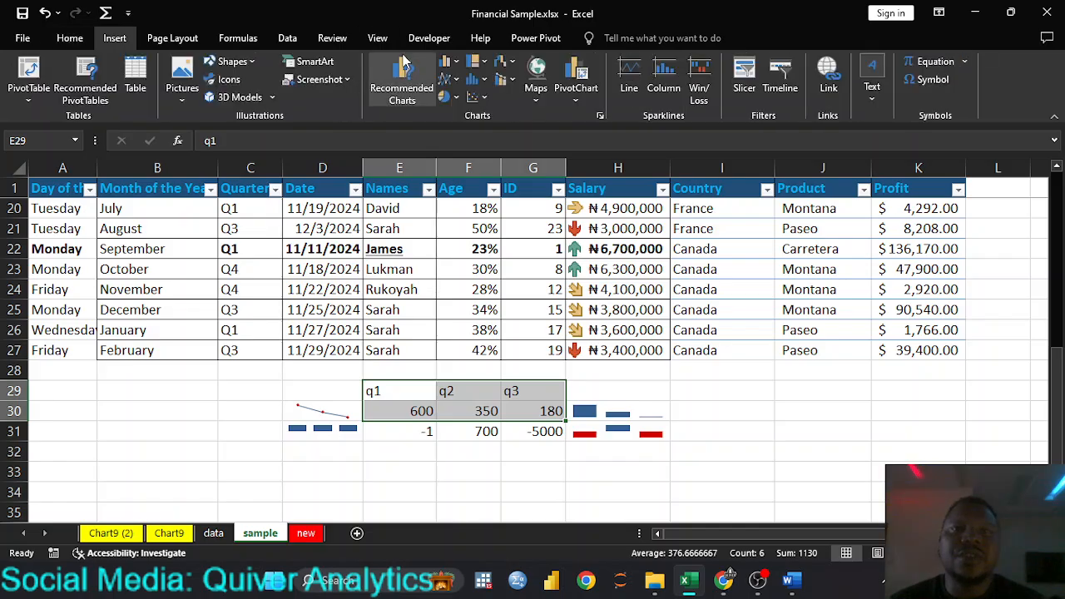
{"action": "left_click", "coordinate": [403, 60]}
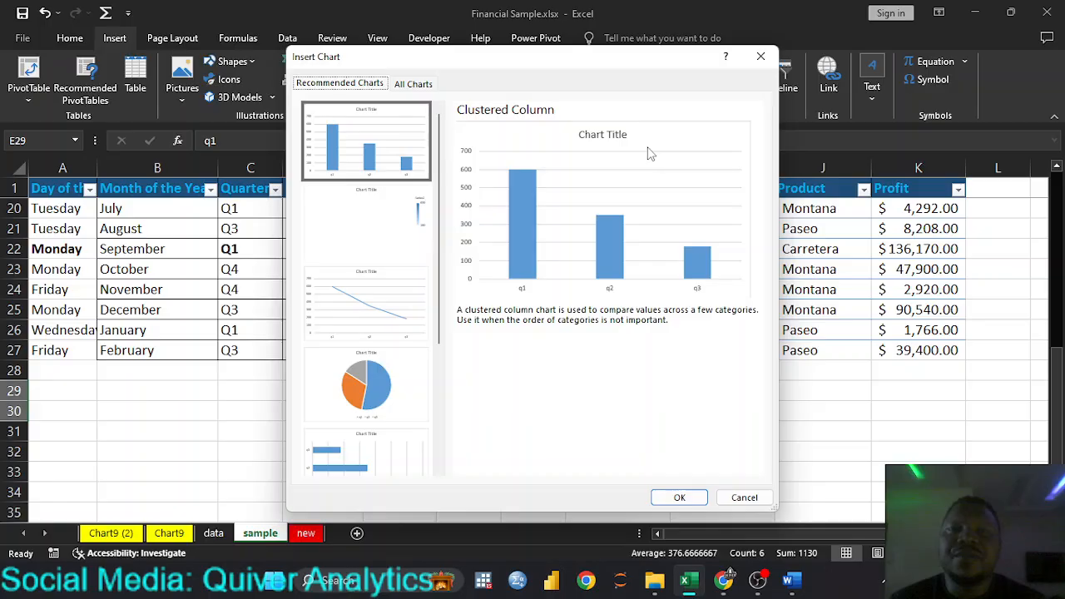
Preview the recommended Pie, Clustered Bar, Funnel, Filled Map and Line charts and glance at the full list of chart types
{"action": "left_click", "coordinate": [366, 384]}
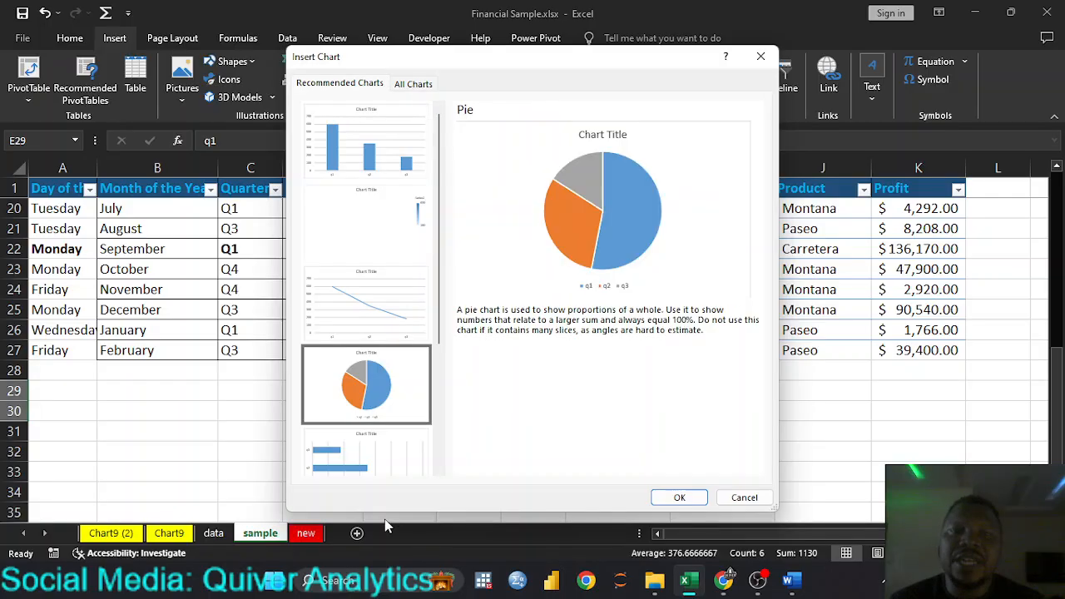
{"action": "left_click", "coordinate": [397, 455]}
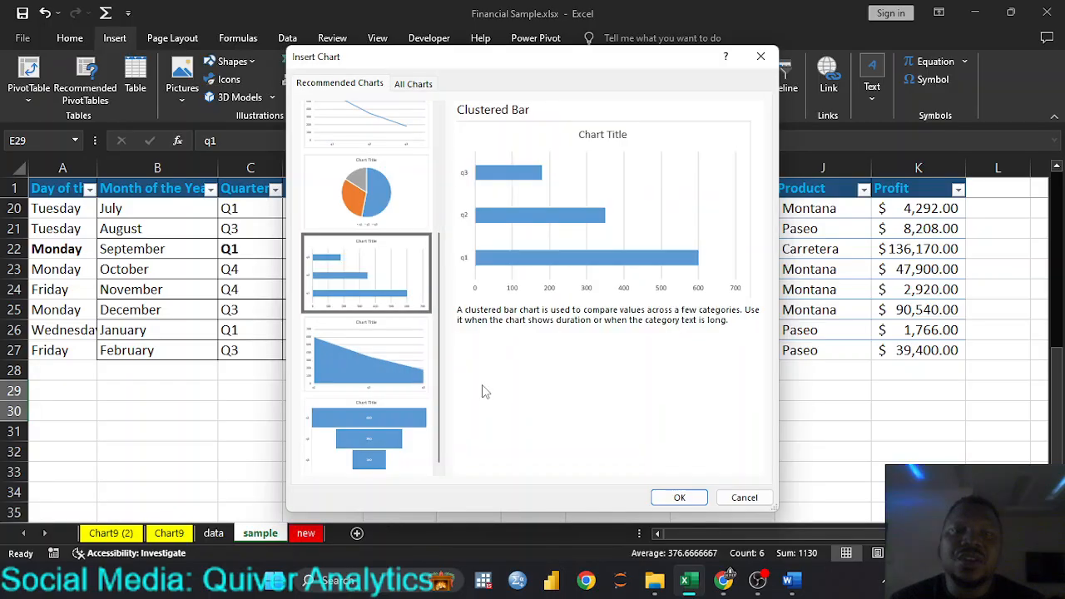
{"action": "left_click", "coordinate": [375, 399]}
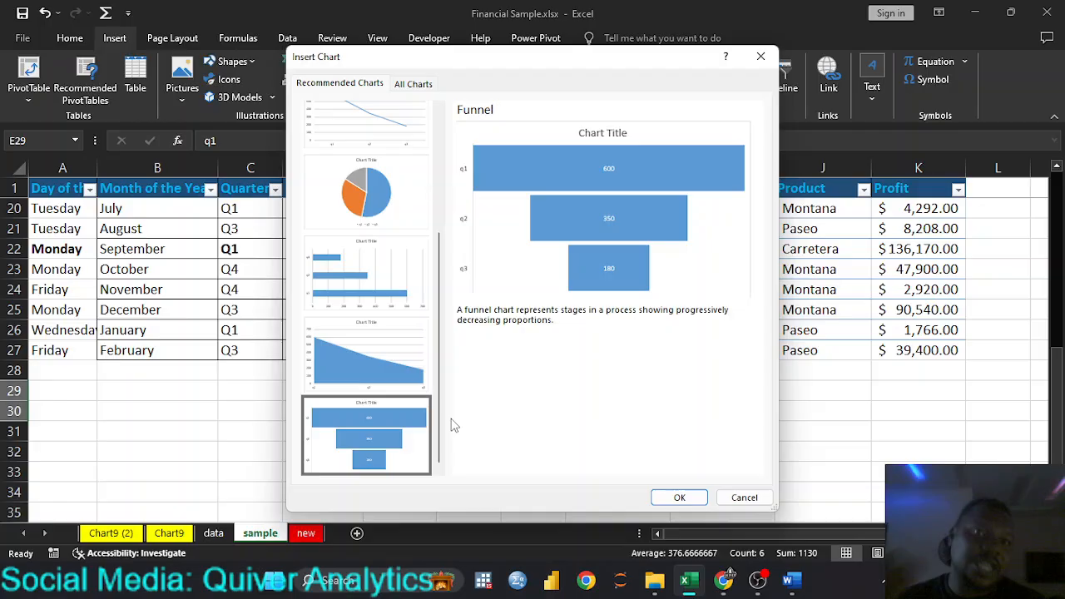
{"action": "left_click", "coordinate": [413, 84]}
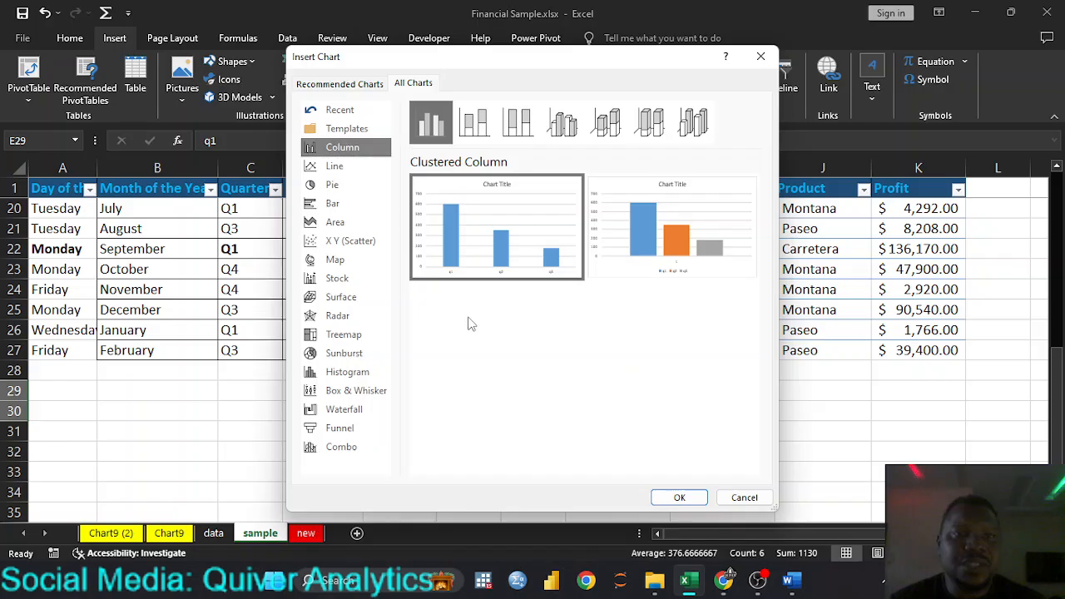
{"action": "left_click", "coordinate": [343, 82]}
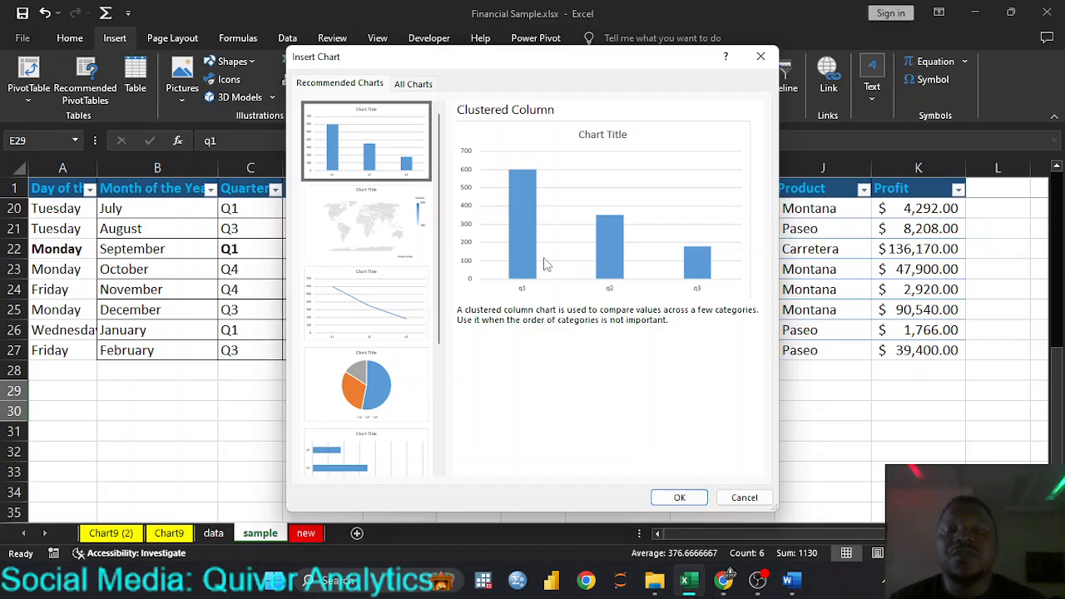
{"action": "key", "text": "Down"}
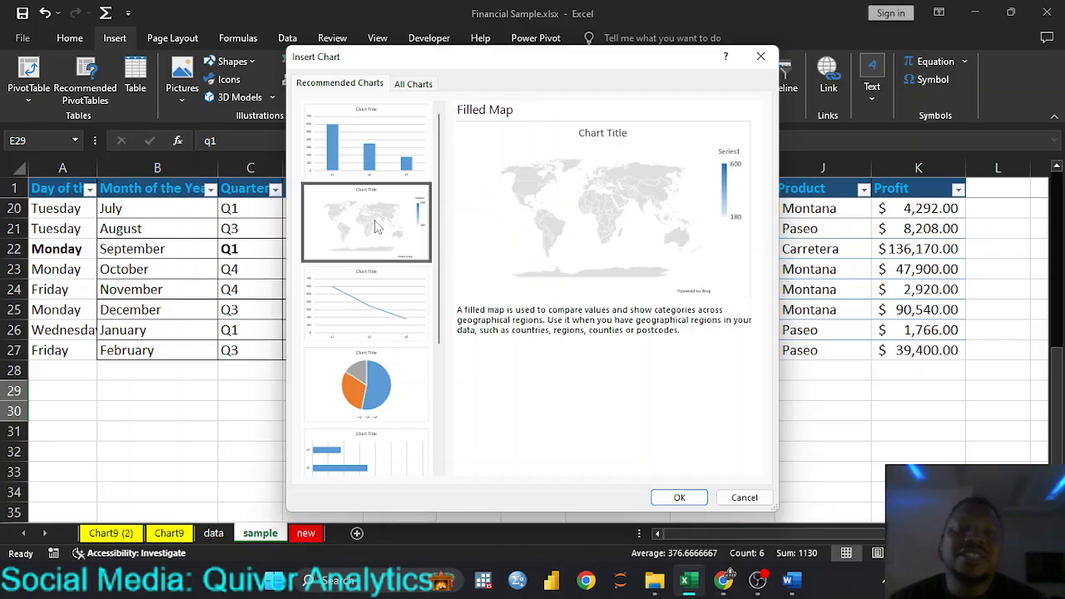
{"action": "left_click", "coordinate": [366, 301]}
Insert a 3-D Clustered Column chart of E29:G30 in the single-series variant with q1, q2 and q3 as categories
{"action": "left_click", "coordinate": [415, 85]}
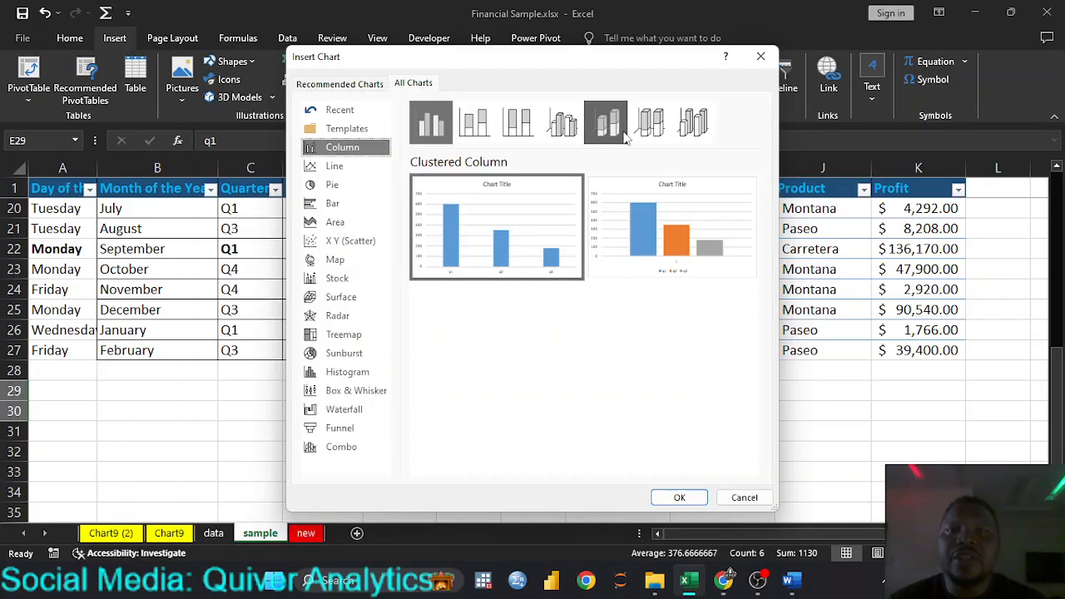
{"action": "left_click", "coordinate": [567, 133]}
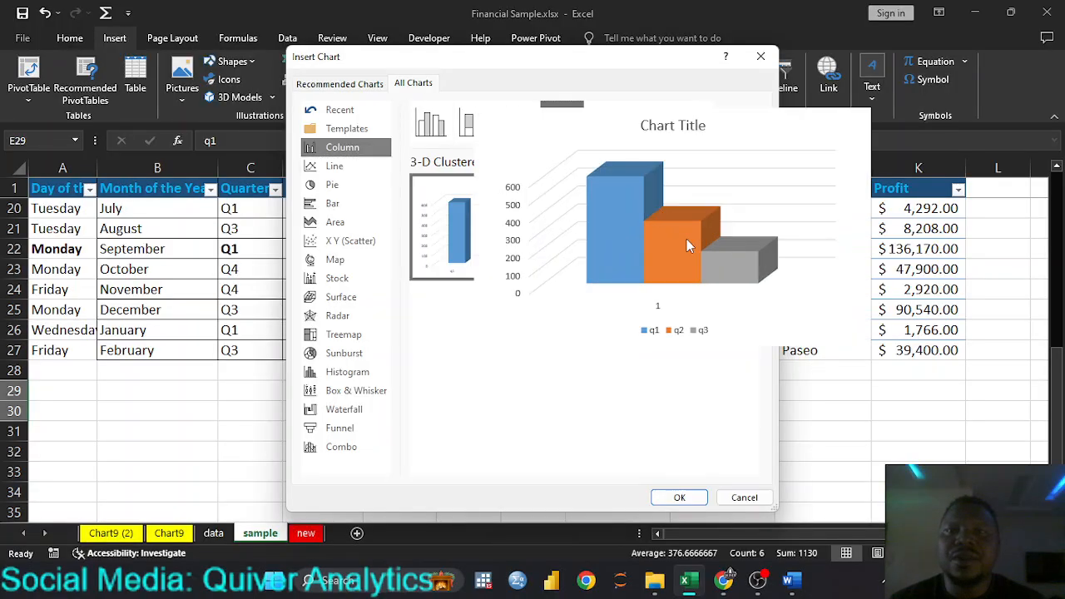
{"action": "left_click", "coordinate": [686, 239]}
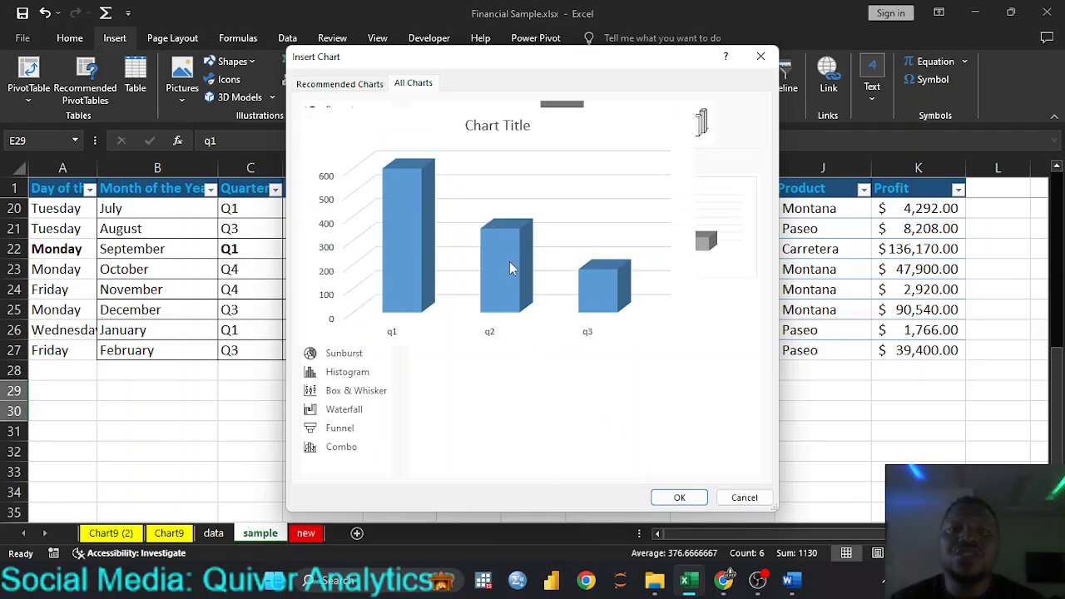
{"action": "left_click", "coordinate": [511, 260]}
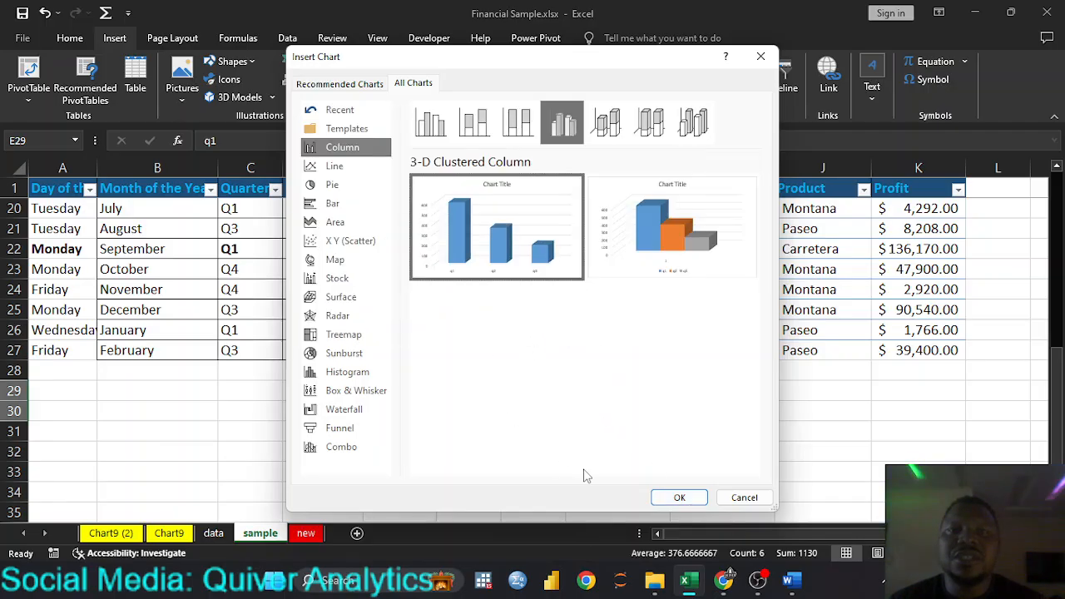
{"action": "left_click", "coordinate": [686, 498]}
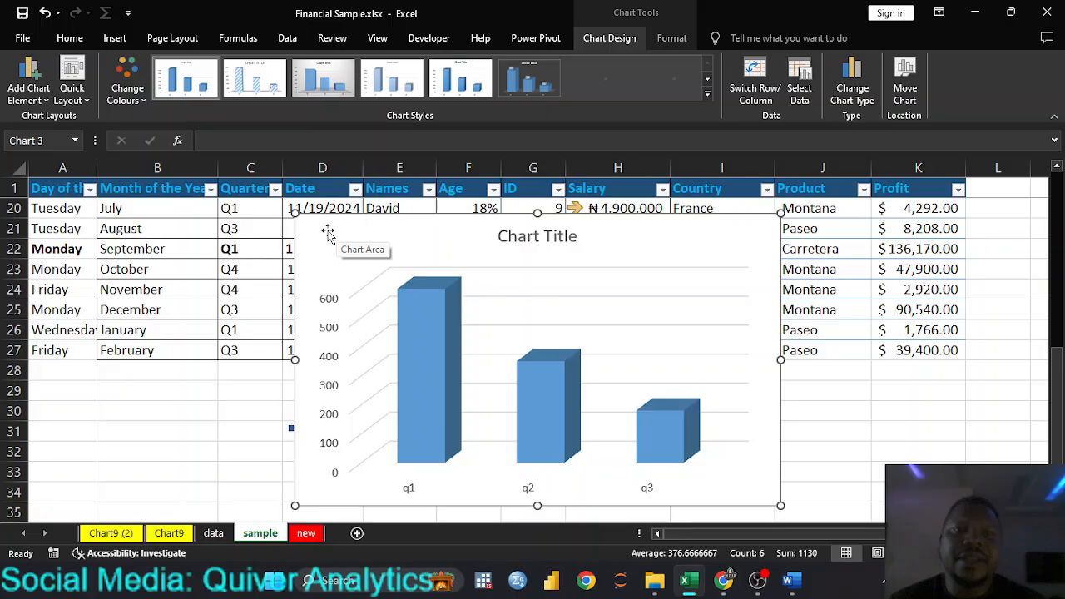
Move the 3-D column chart off the quarterly values and title it "Quarterly erformance"
{"action": "left_click_drag", "start_coordinate": [329, 233], "coordinate": [593, 221]}
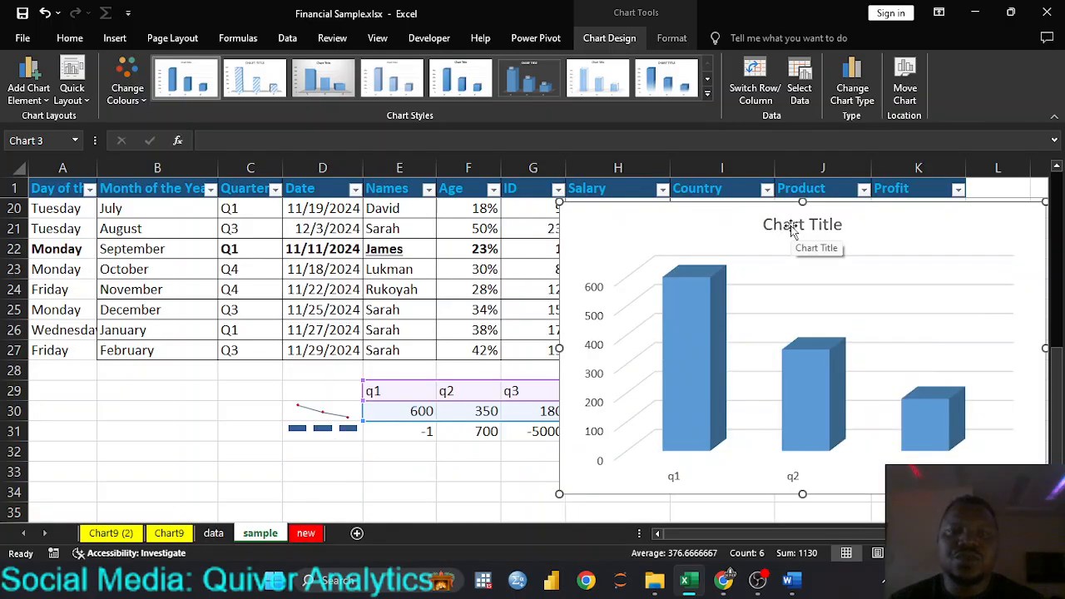
{"action": "left_click", "coordinate": [792, 230]}
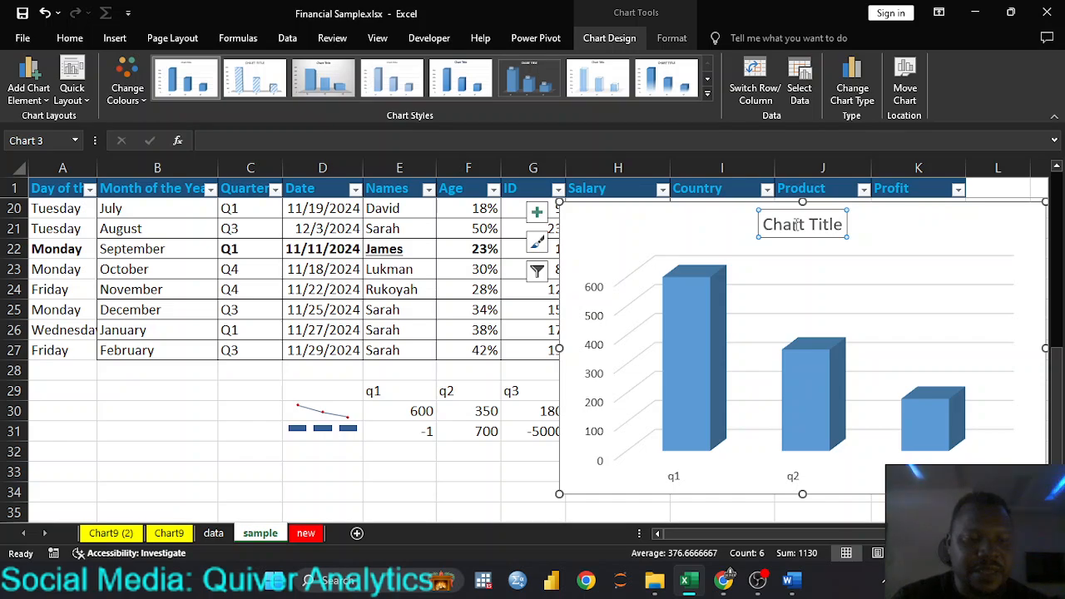
{"action": "type", "text": "Quarte"}
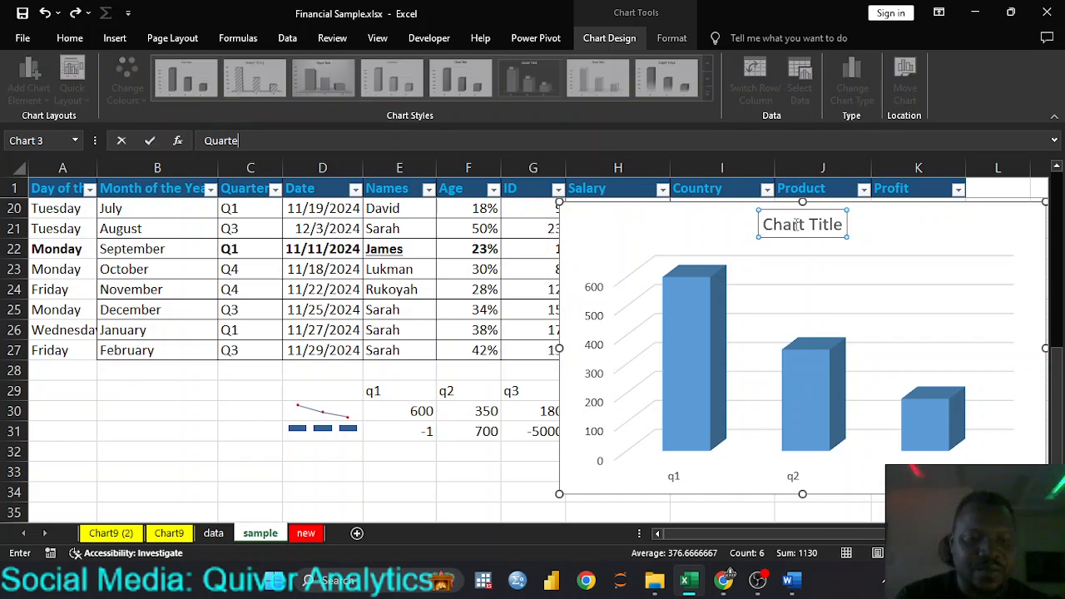
{"action": "type", "text": "rly erfor"}
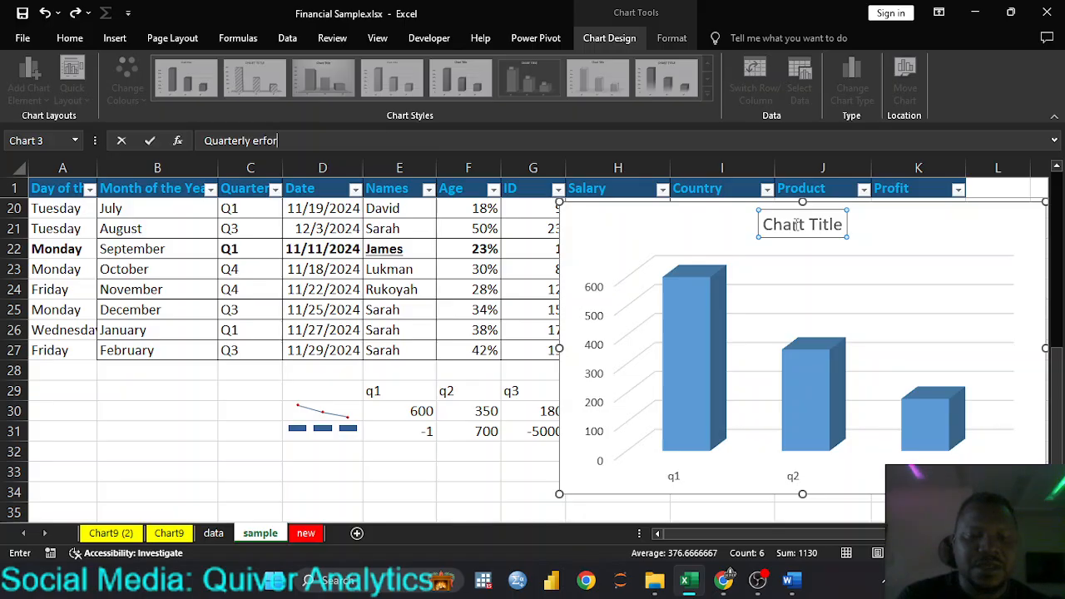
{"action": "type", "text": "mance"}
{"action": "key", "text": "Return"}
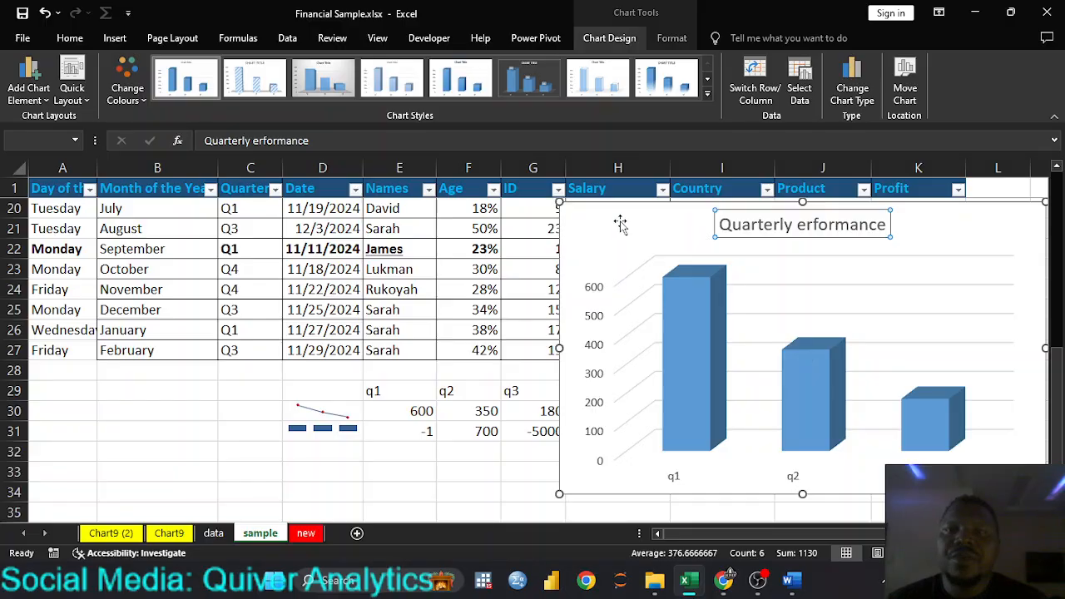
Move the quarterly chart clear of the sparklines beside G30:G31 and select it to highlight its source range
{"action": "left_click_drag", "start_coordinate": [591, 215], "coordinate": [634, 235]}
{"action": "scroll", "coordinate": [583, 349], "scroll_direction": "down", "scroll_amount": 2}
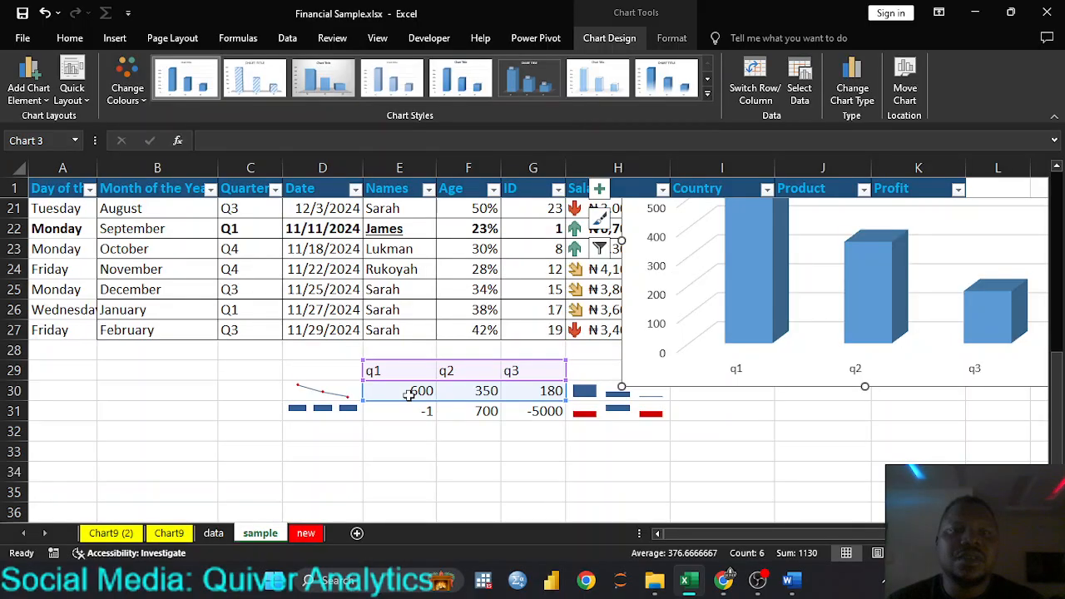
{"action": "left_click", "coordinate": [400, 451]}
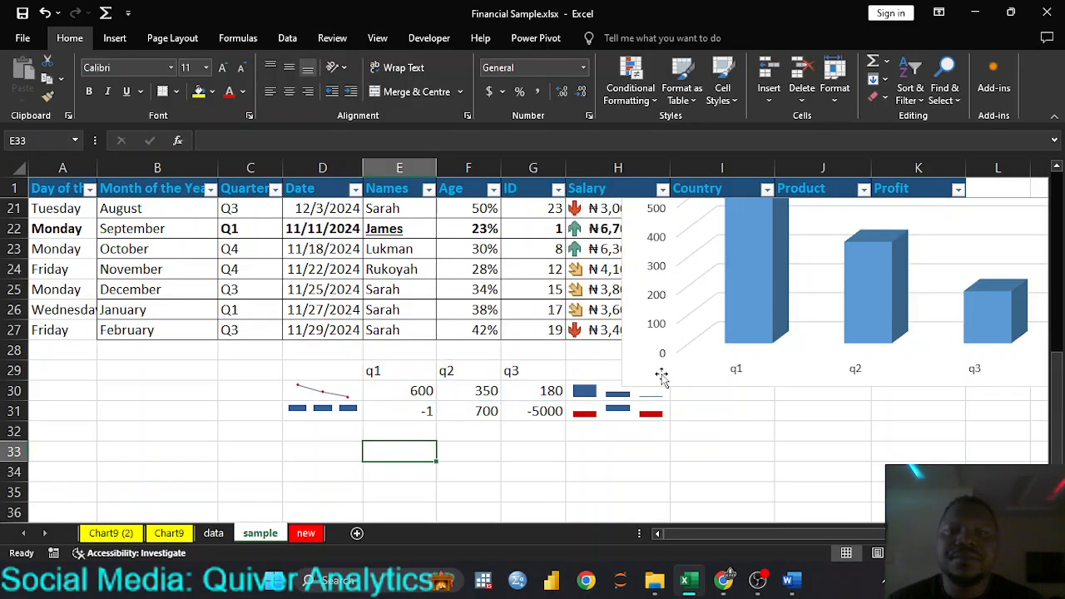
{"action": "left_click", "coordinate": [624, 369]}
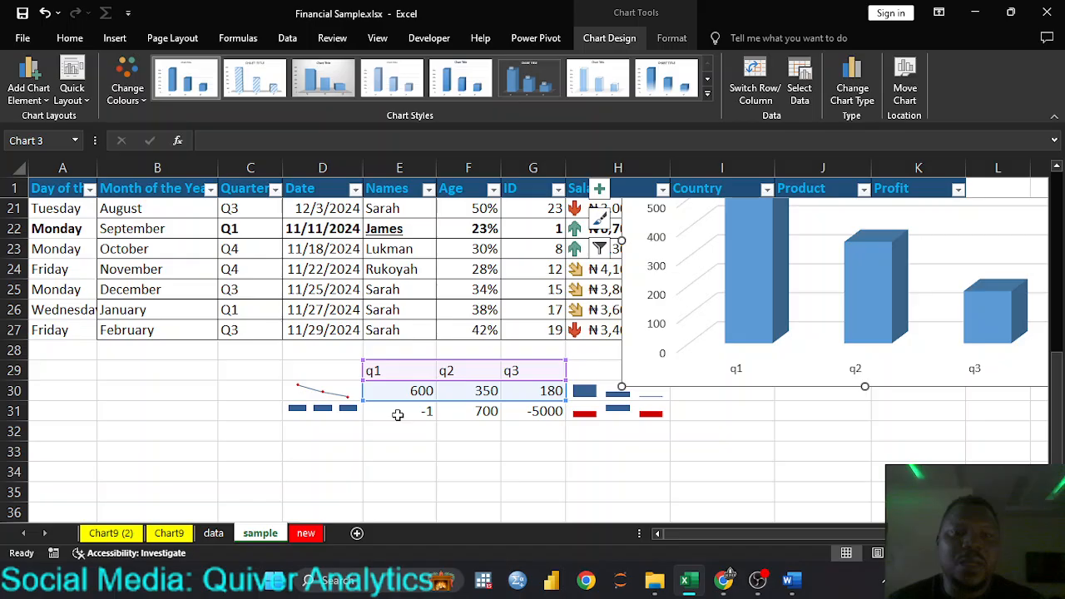
Insert the recommended Pie chart for the quarter labels and values in E29:G30 and delete it
{"action": "left_click_drag", "start_coordinate": [384, 372], "coordinate": [537, 390]}
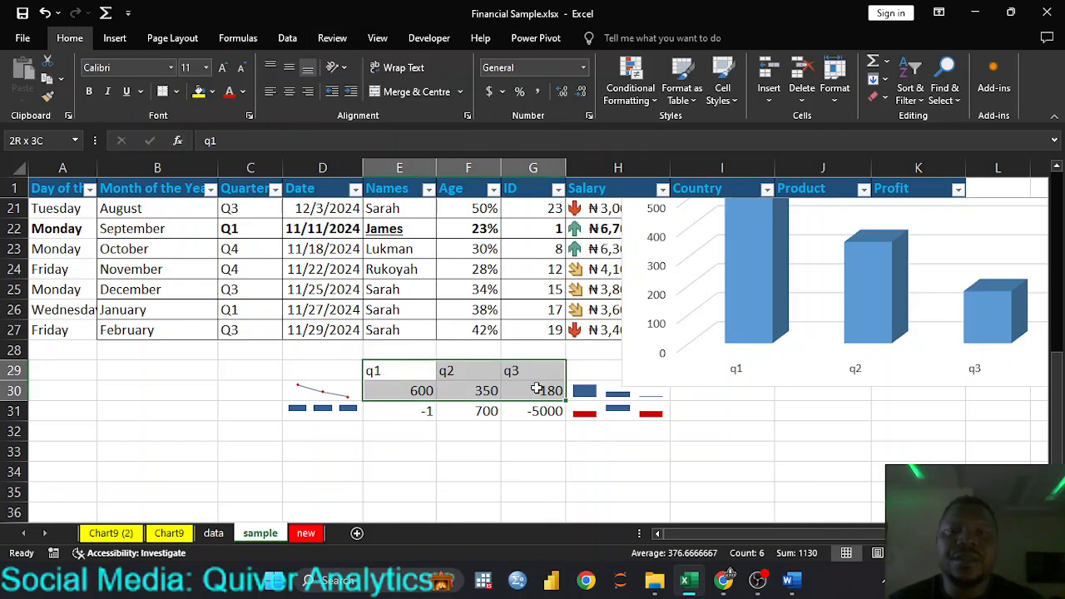
{"action": "left_click", "coordinate": [115, 38]}
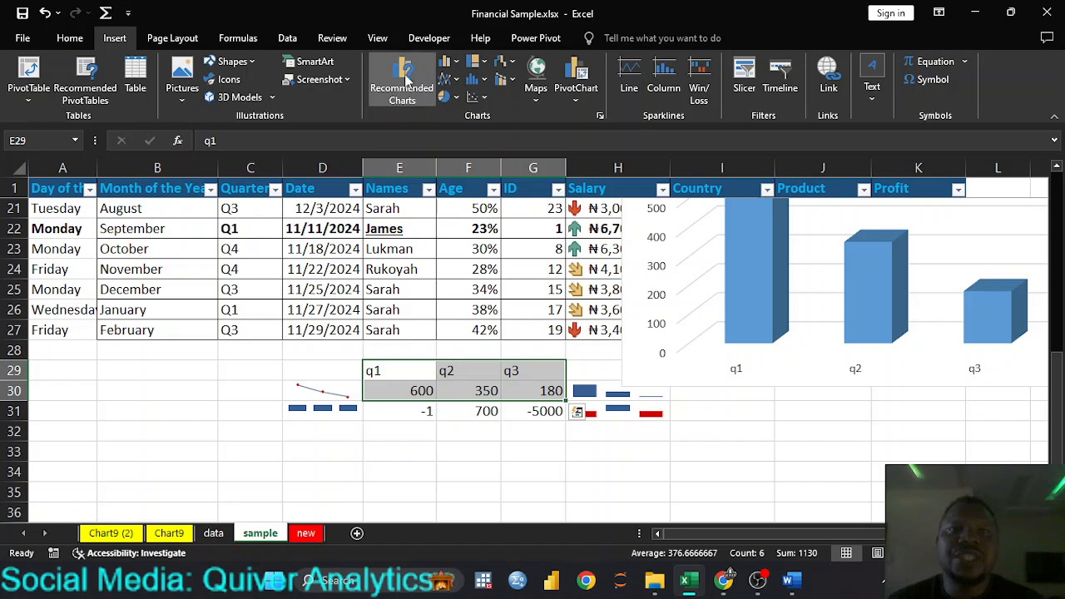
{"action": "left_click", "coordinate": [402, 83]}
{"action": "left_click", "coordinate": [366, 385]}
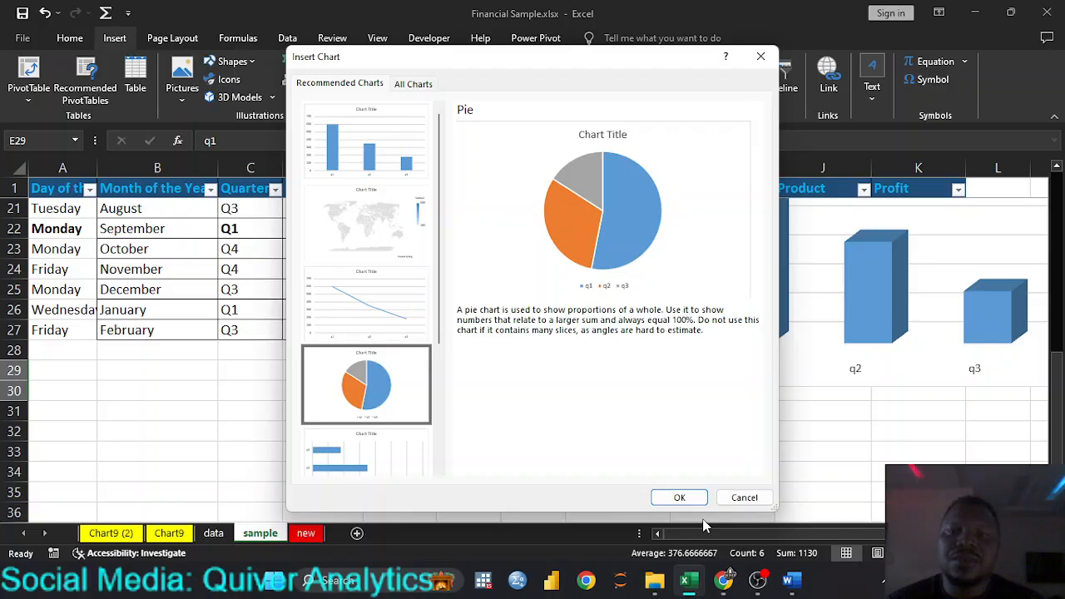
{"action": "left_click", "coordinate": [683, 497]}
{"action": "key", "text": "Delete"}
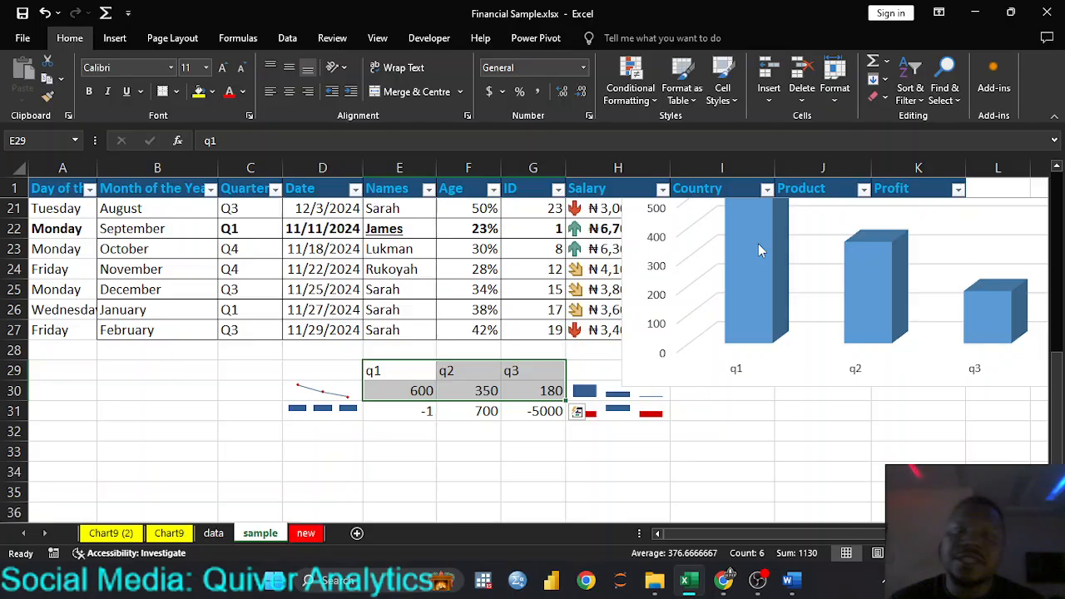
Create a PivotTable from the sample table on a new worksheet with Product in rows and Sum of Profit as values
{"action": "left_click_drag", "start_coordinate": [759, 244], "coordinate": [635, 367]}
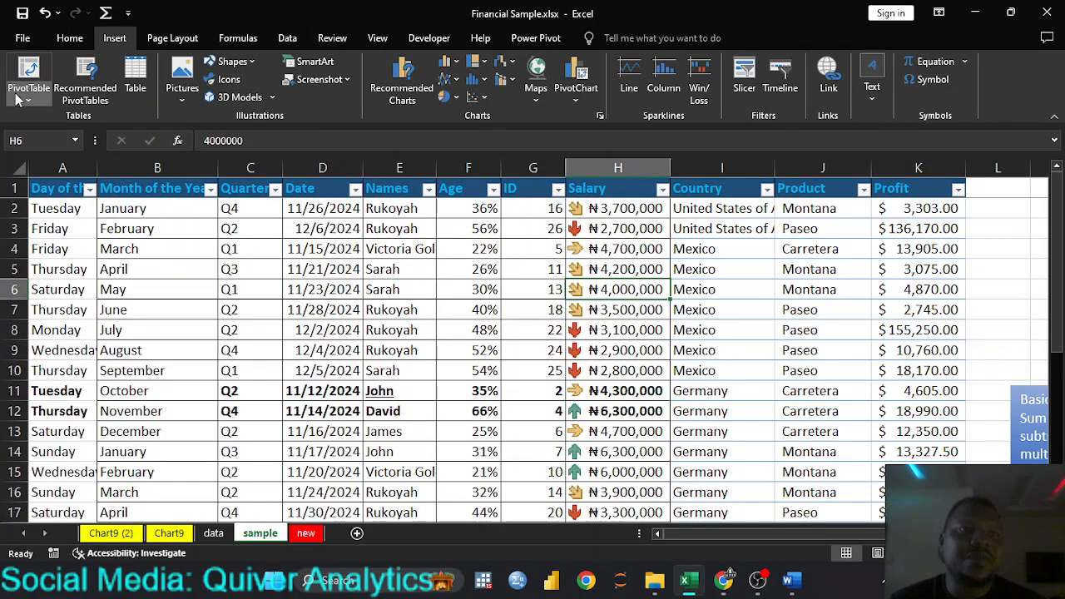
{"action": "left_click", "coordinate": [27, 100]}
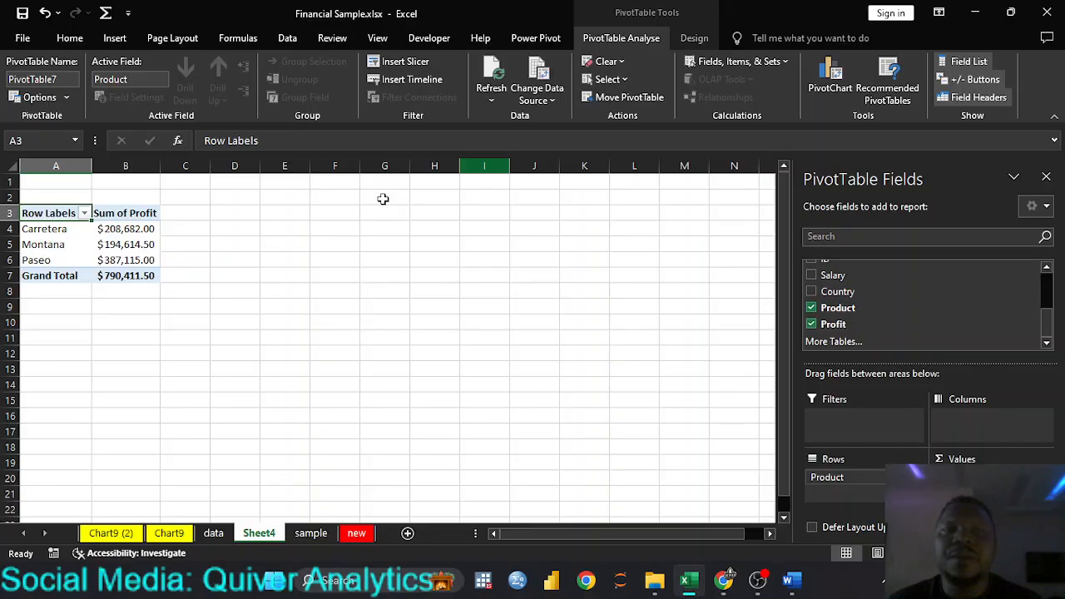
Insert a column PivotChart of profit by product without a legend and place it beside the PivotTable, starting around row 3
{"action": "key", "text": "alt+F1"}
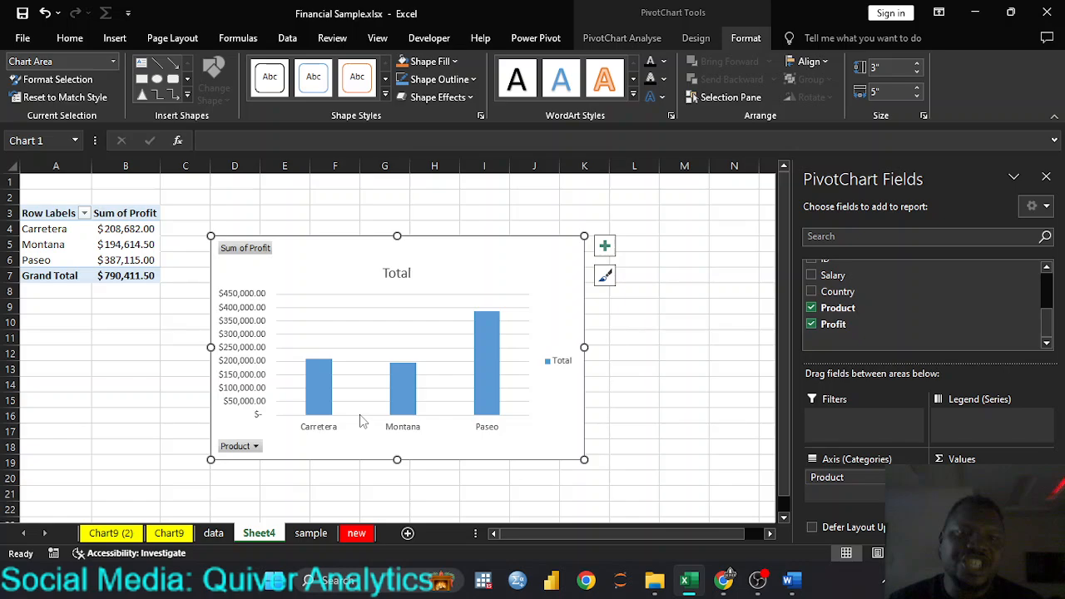
{"action": "left_click", "coordinate": [559, 358]}
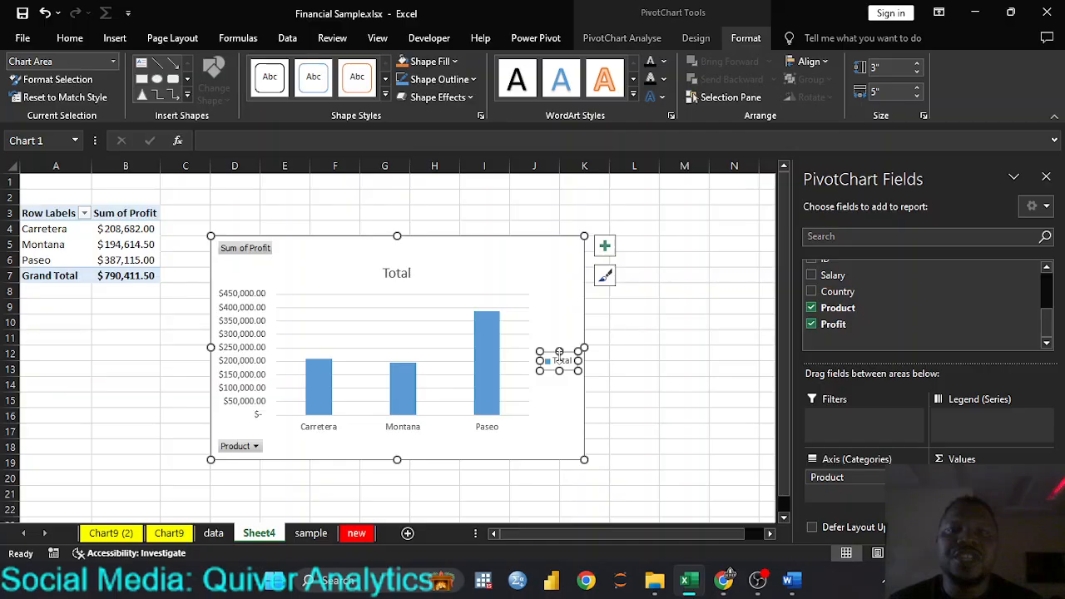
{"action": "key", "text": "Delete"}
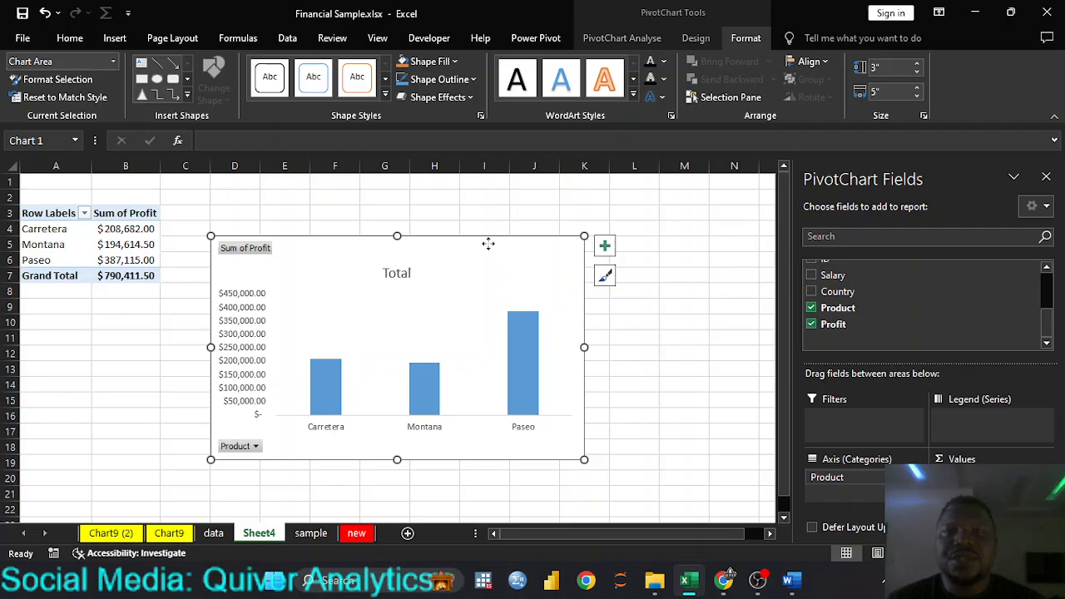
{"action": "left_click_drag", "start_coordinate": [489, 244], "coordinate": [551, 213]}
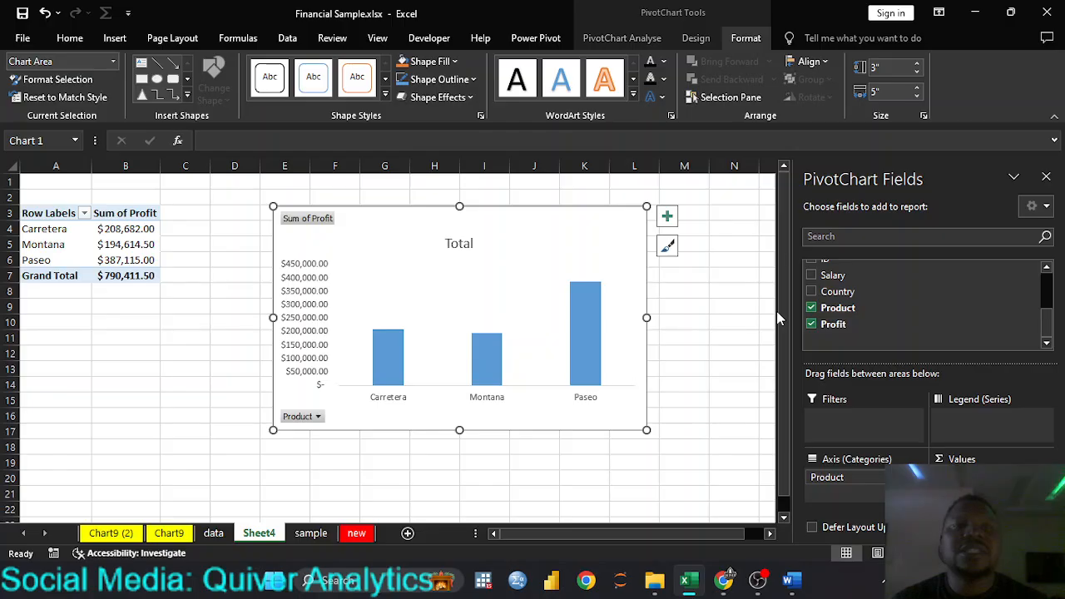